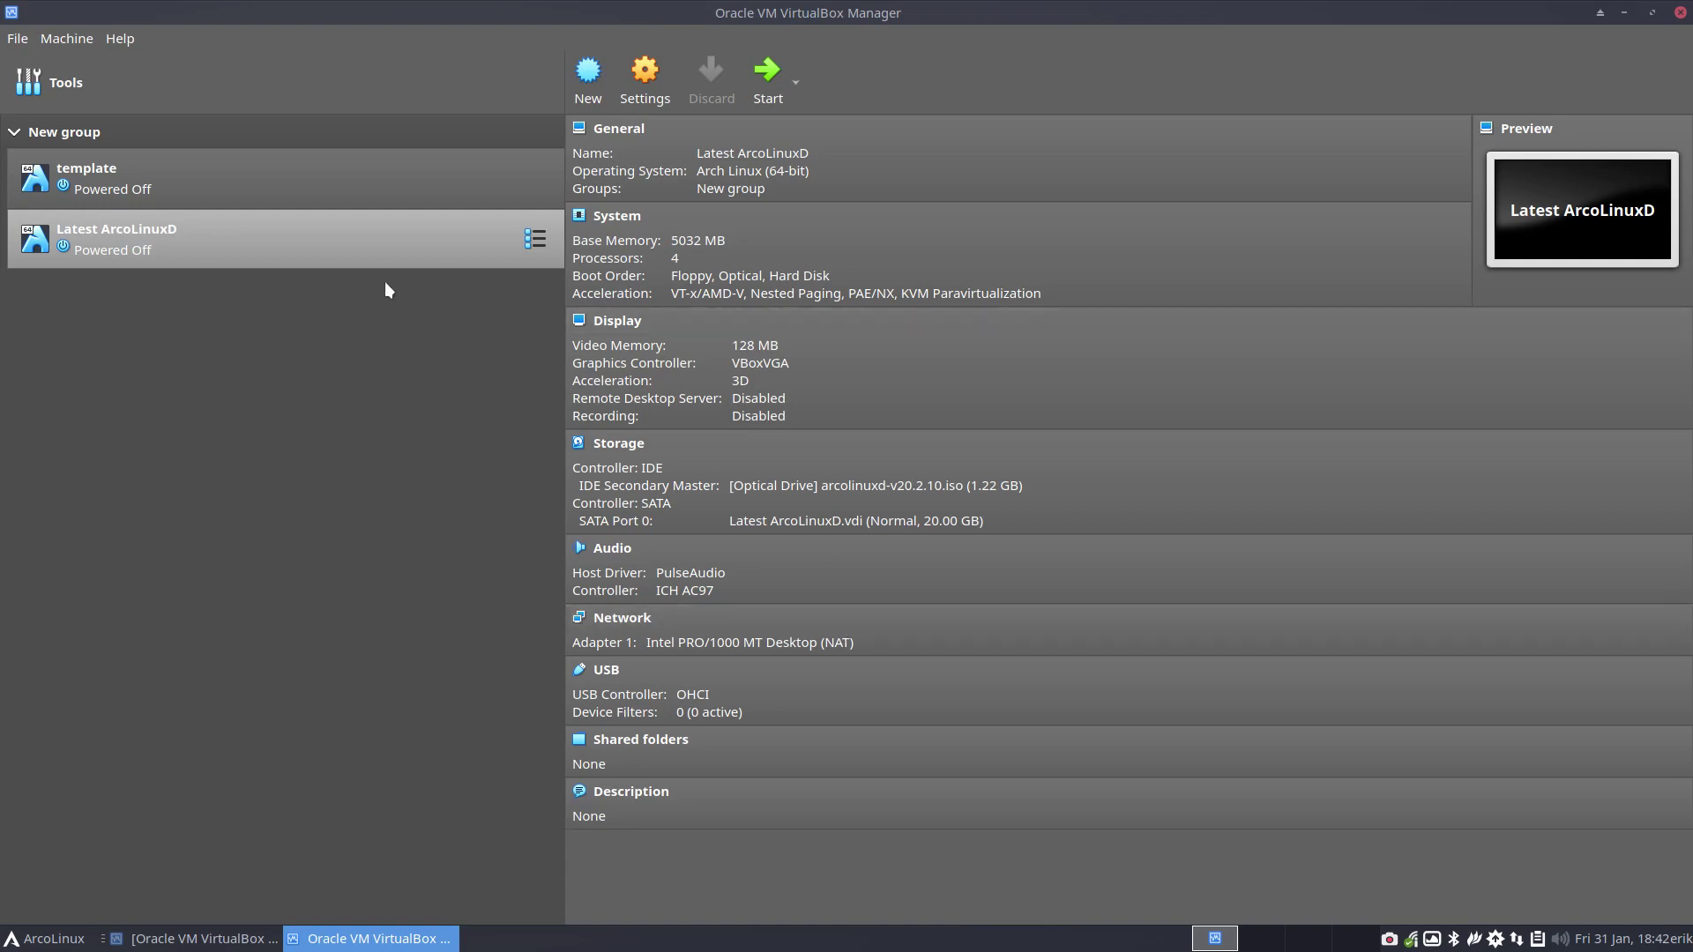
Start the Latest ArcoLinuxD virtual machine from the VirtualBox Manager list
double_click(365, 255)
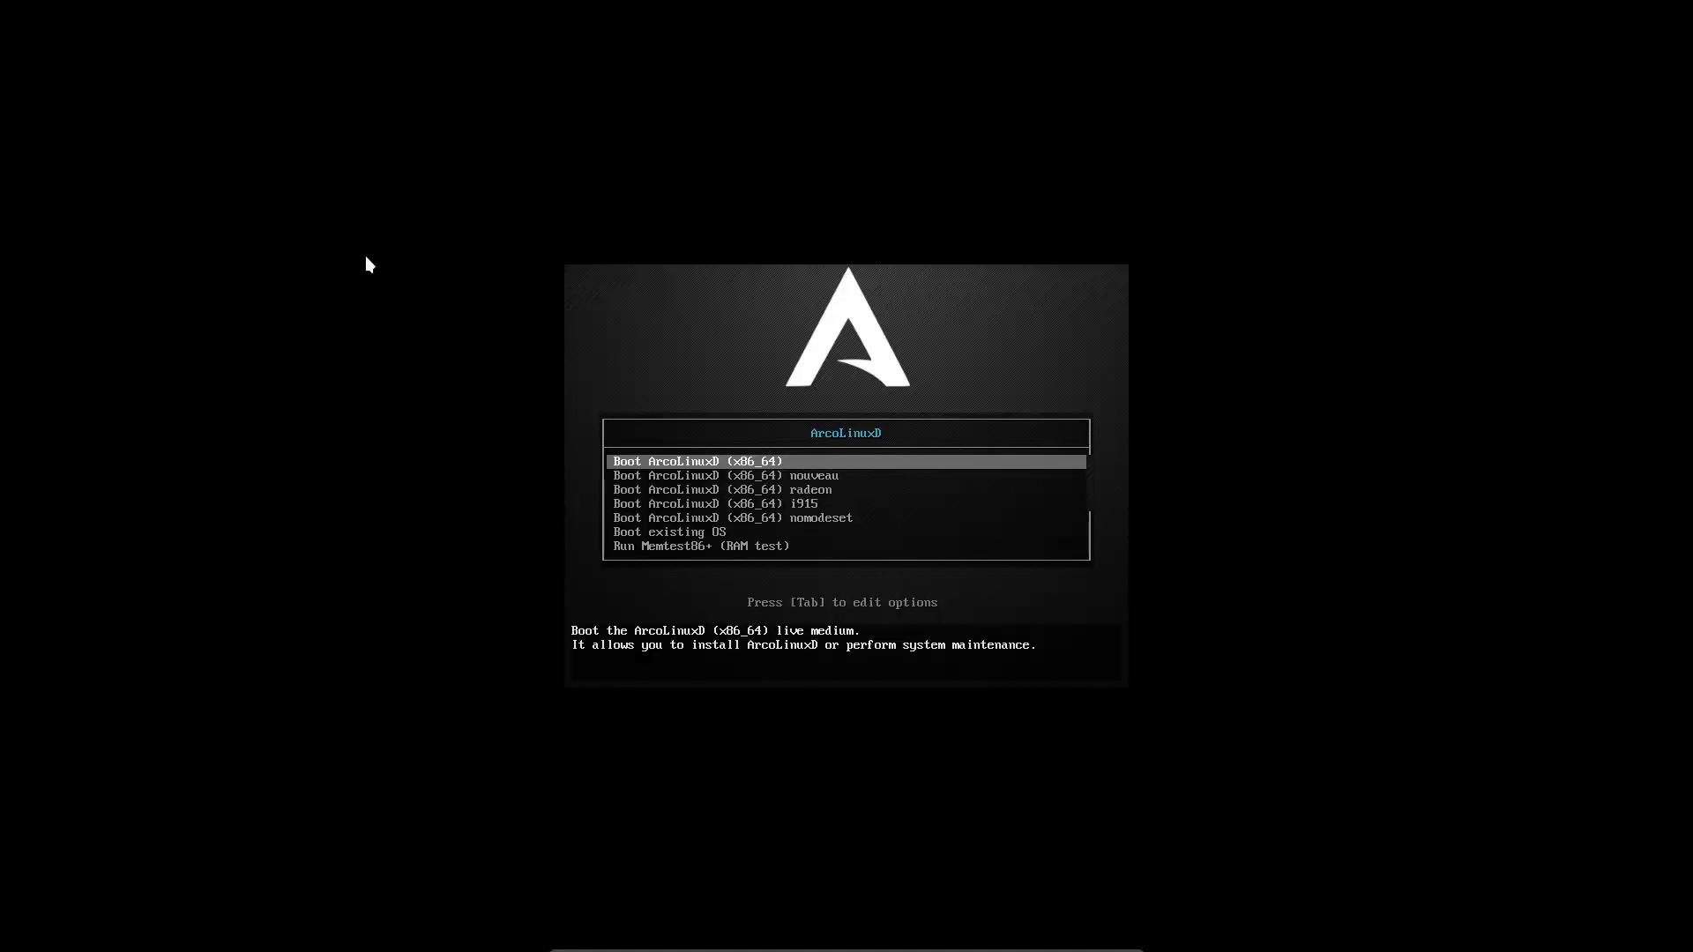
Boot the default 'Boot ArcoLinuxD (x86_64)' live entry
key(Return)
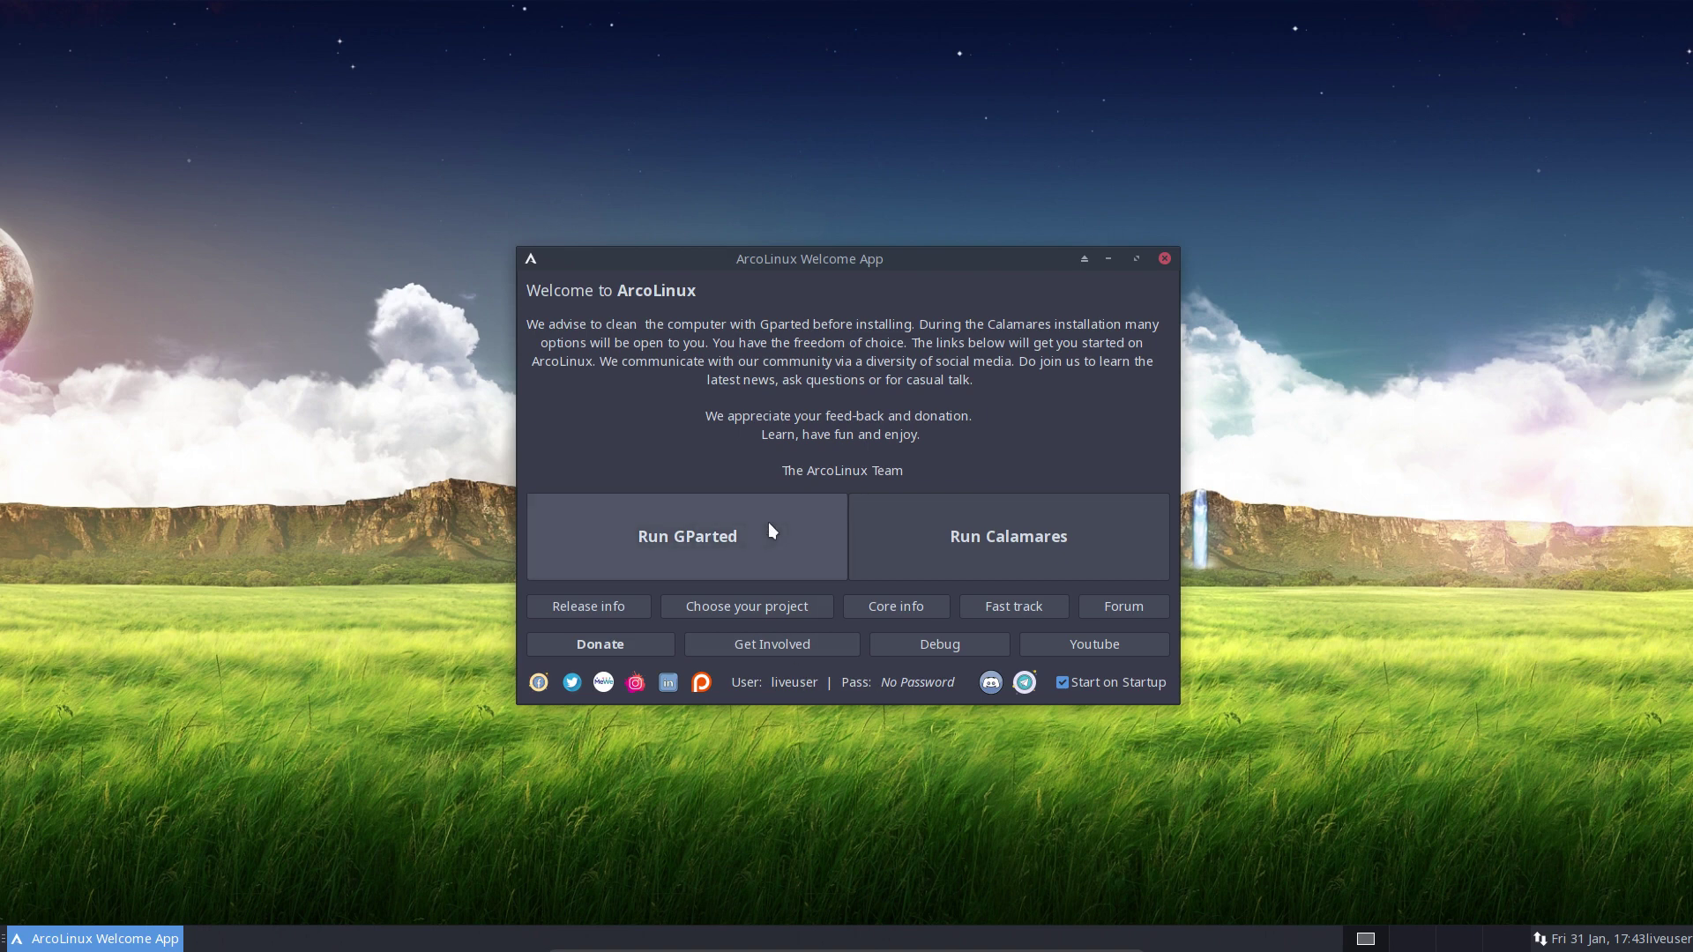
Delete partition /dev/sda1 in GParted and apply it, leaving 20 GiB unallocated
click(738, 528)
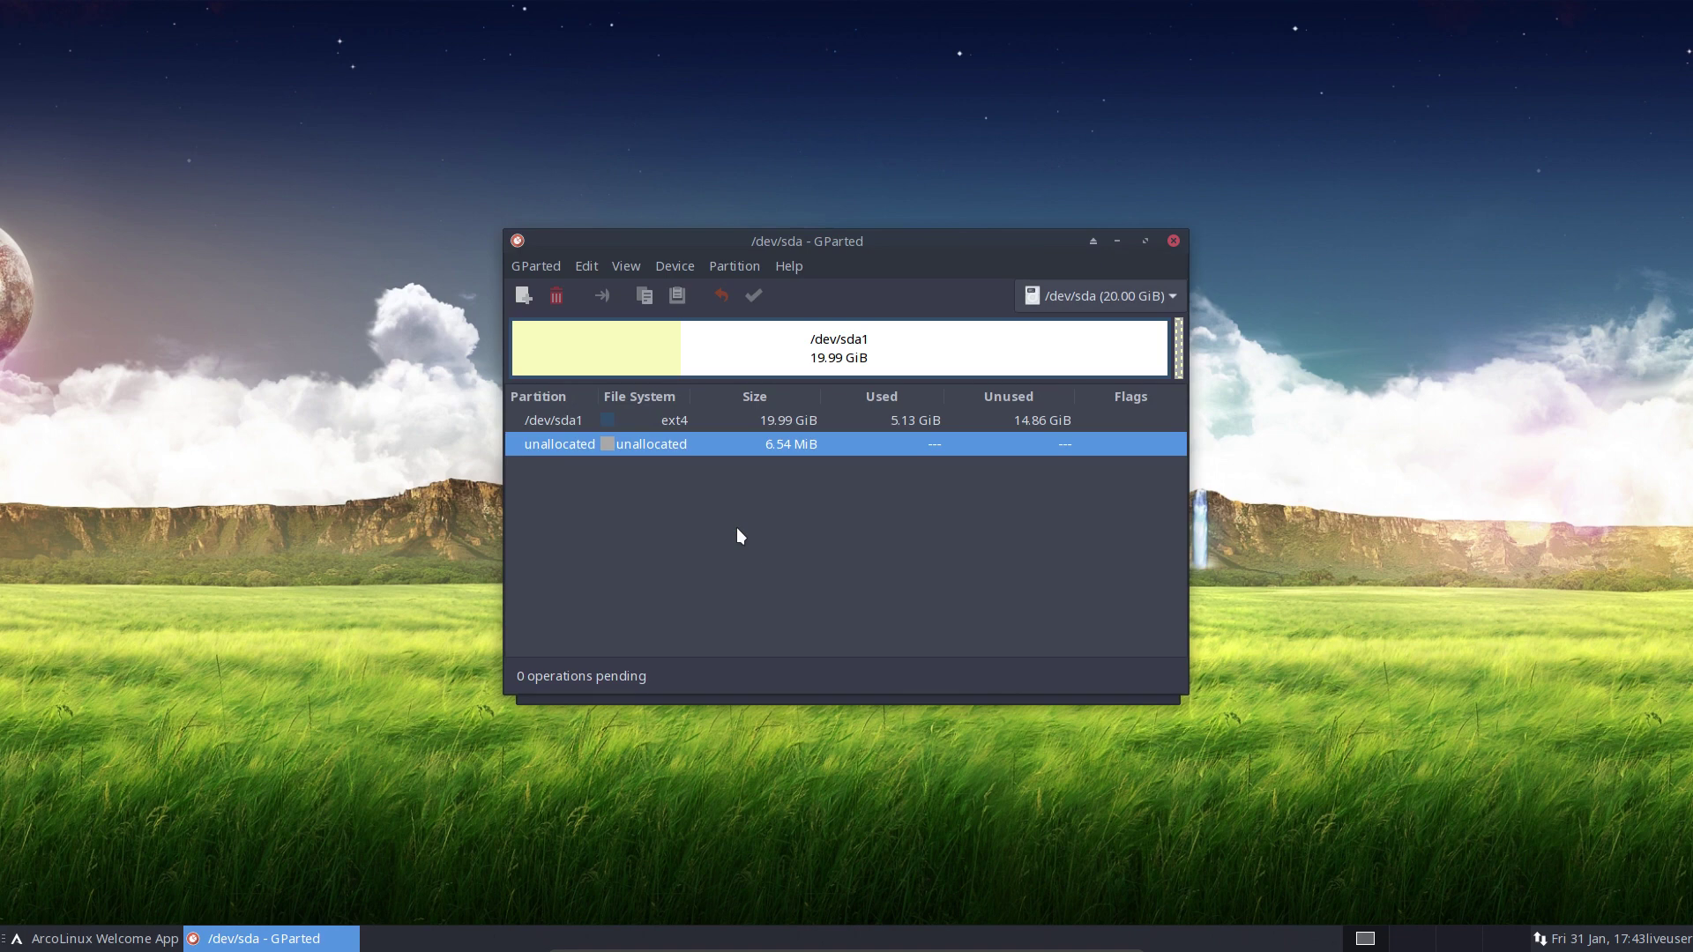
click(847, 362)
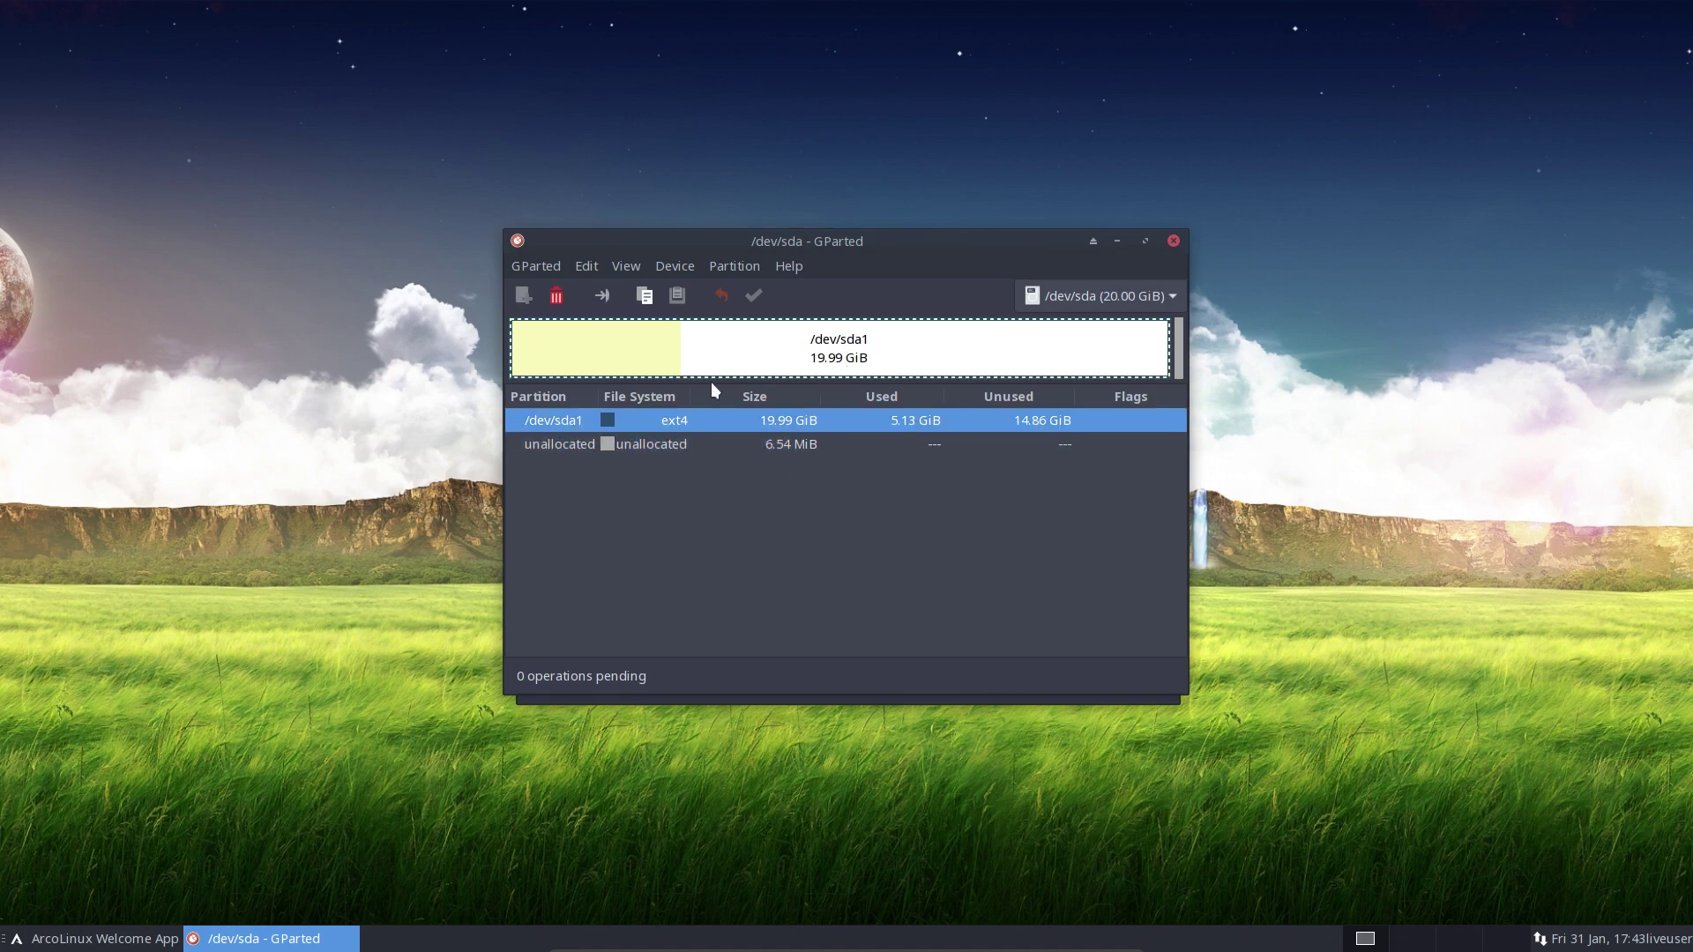
click(556, 296)
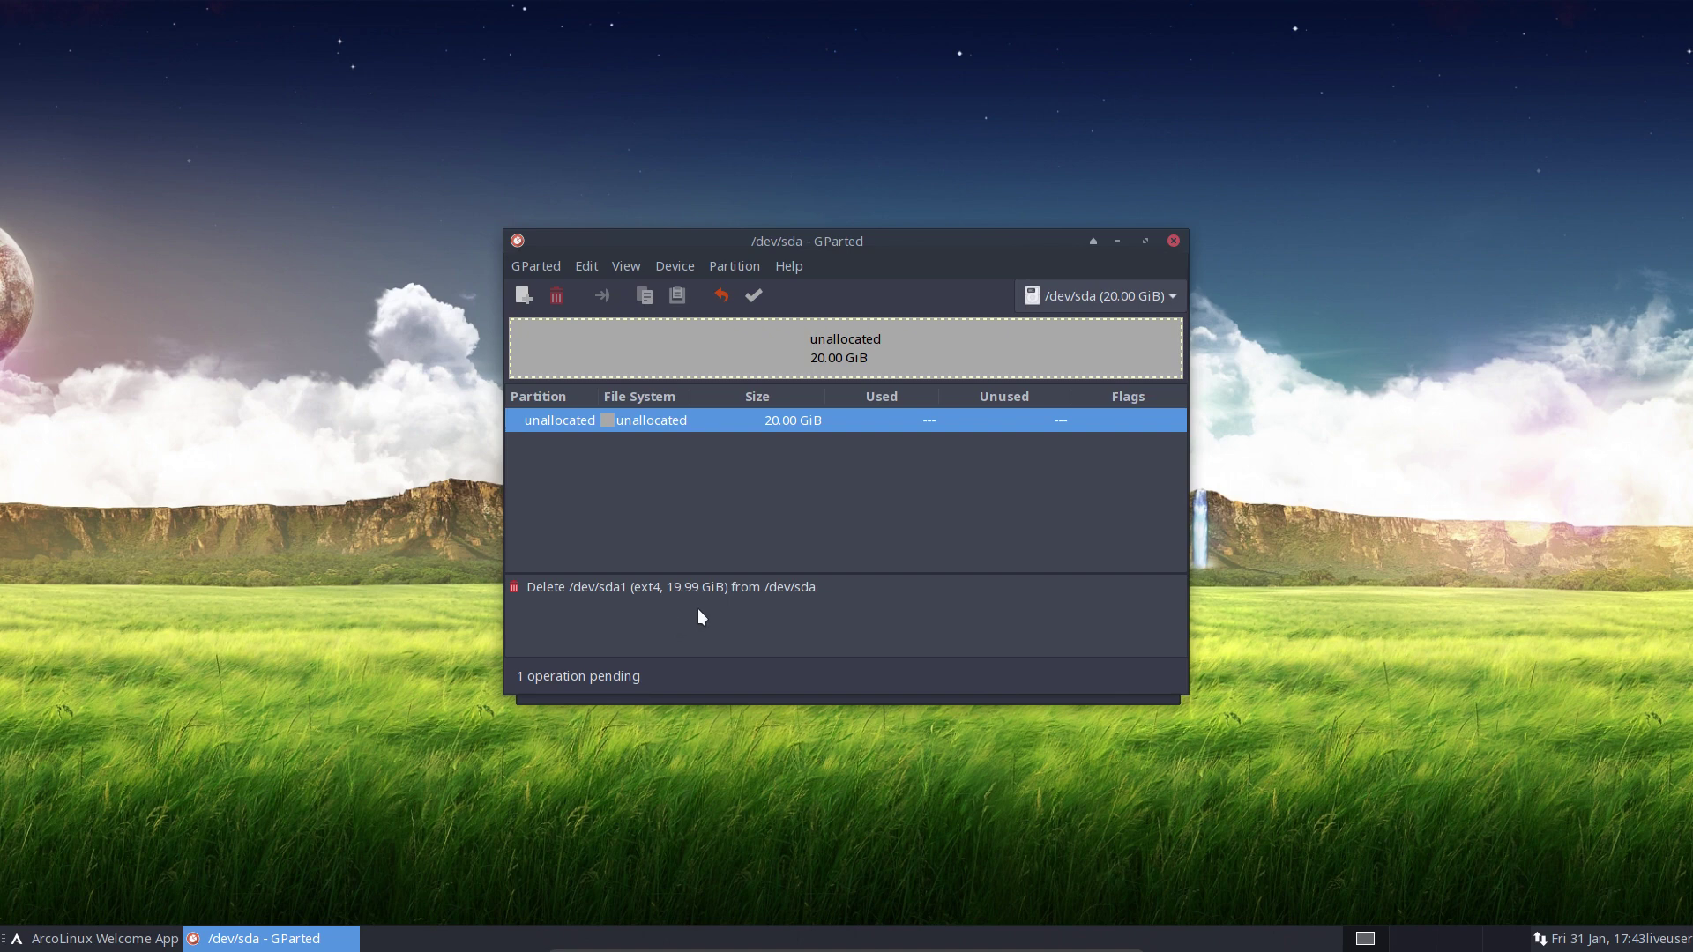
click(754, 296)
click(931, 559)
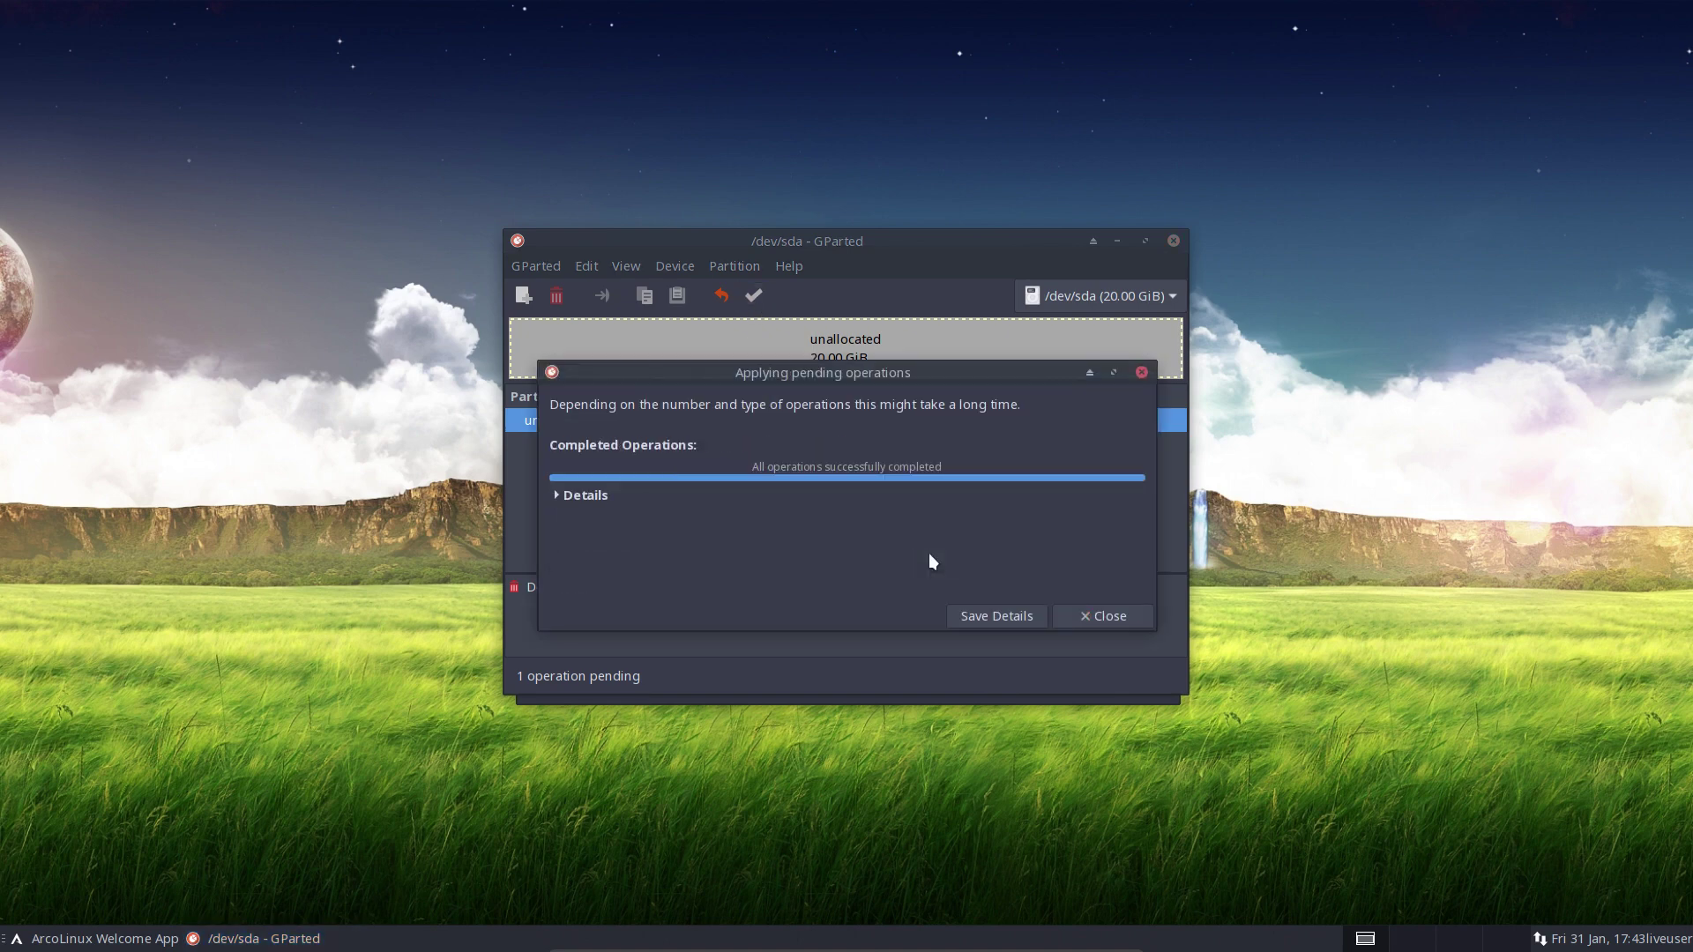
click(1092, 615)
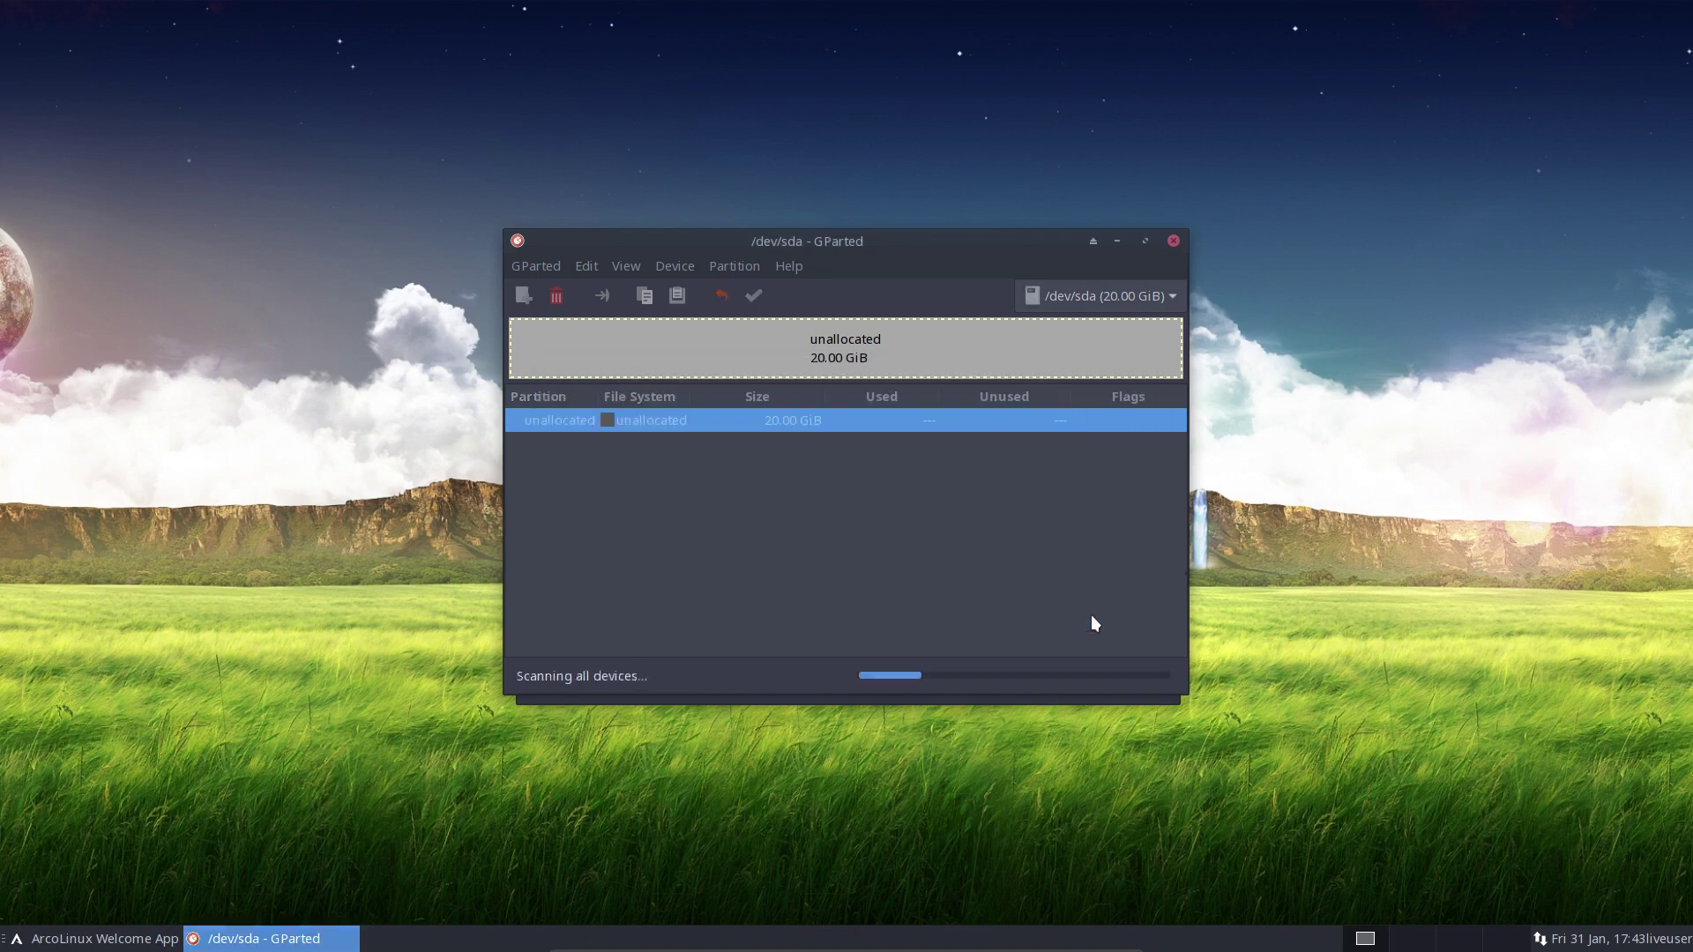
click(1172, 240)
Launch Calamares, view its About information, and continue to Package selection
click(914, 550)
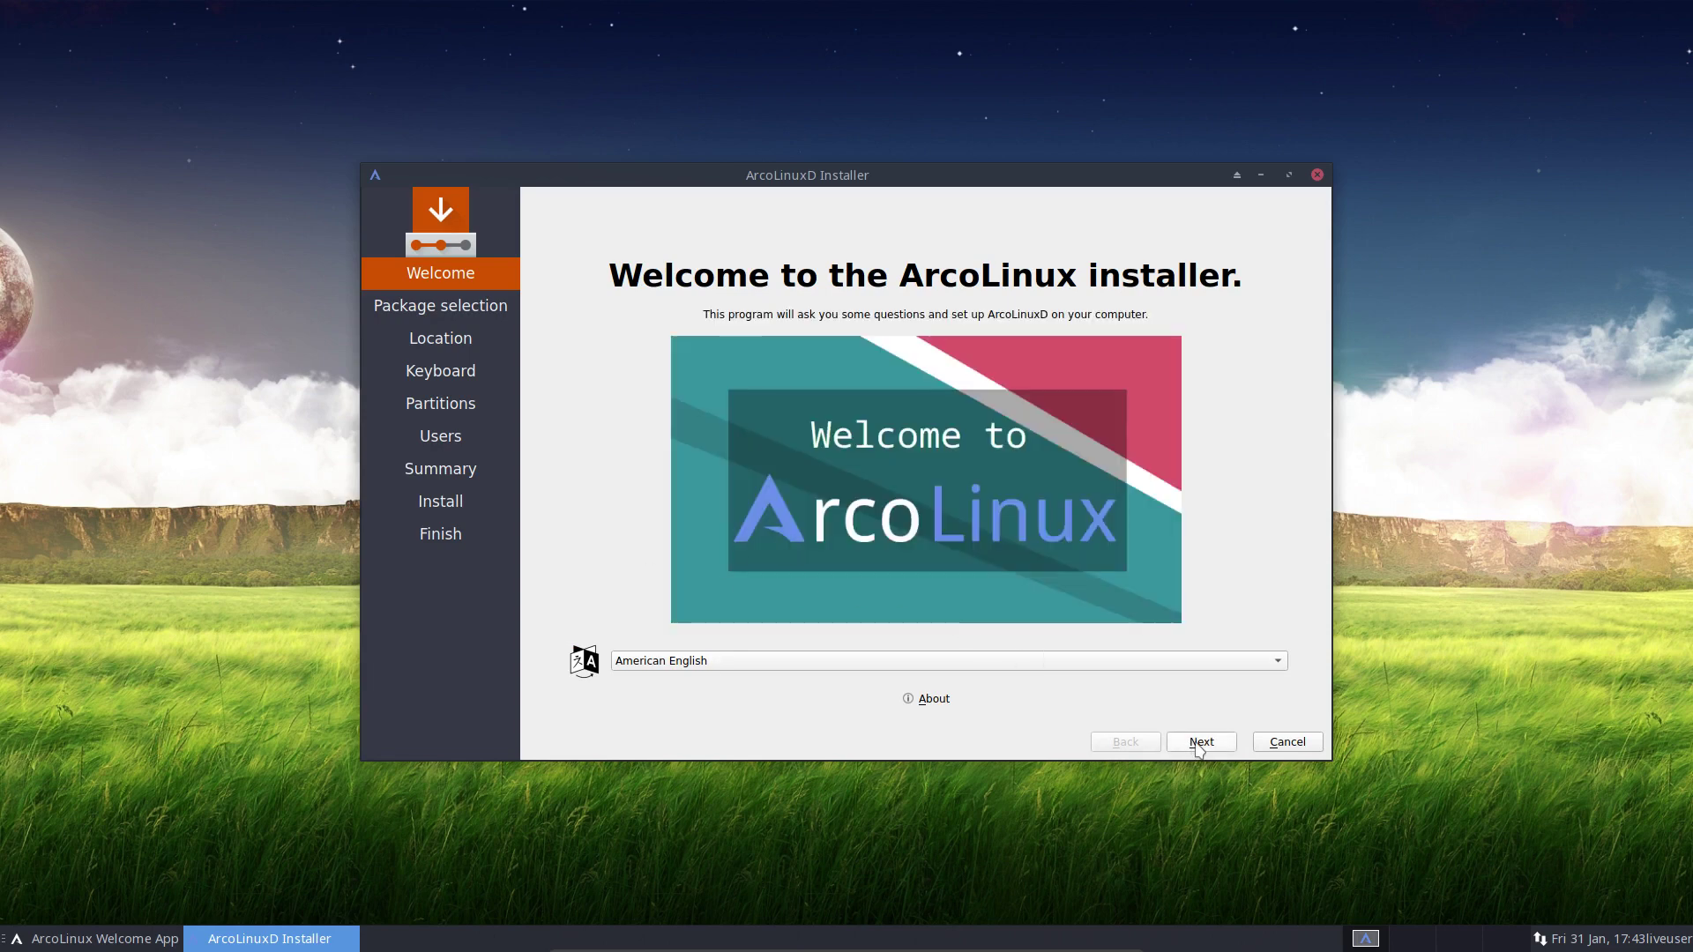
click(945, 701)
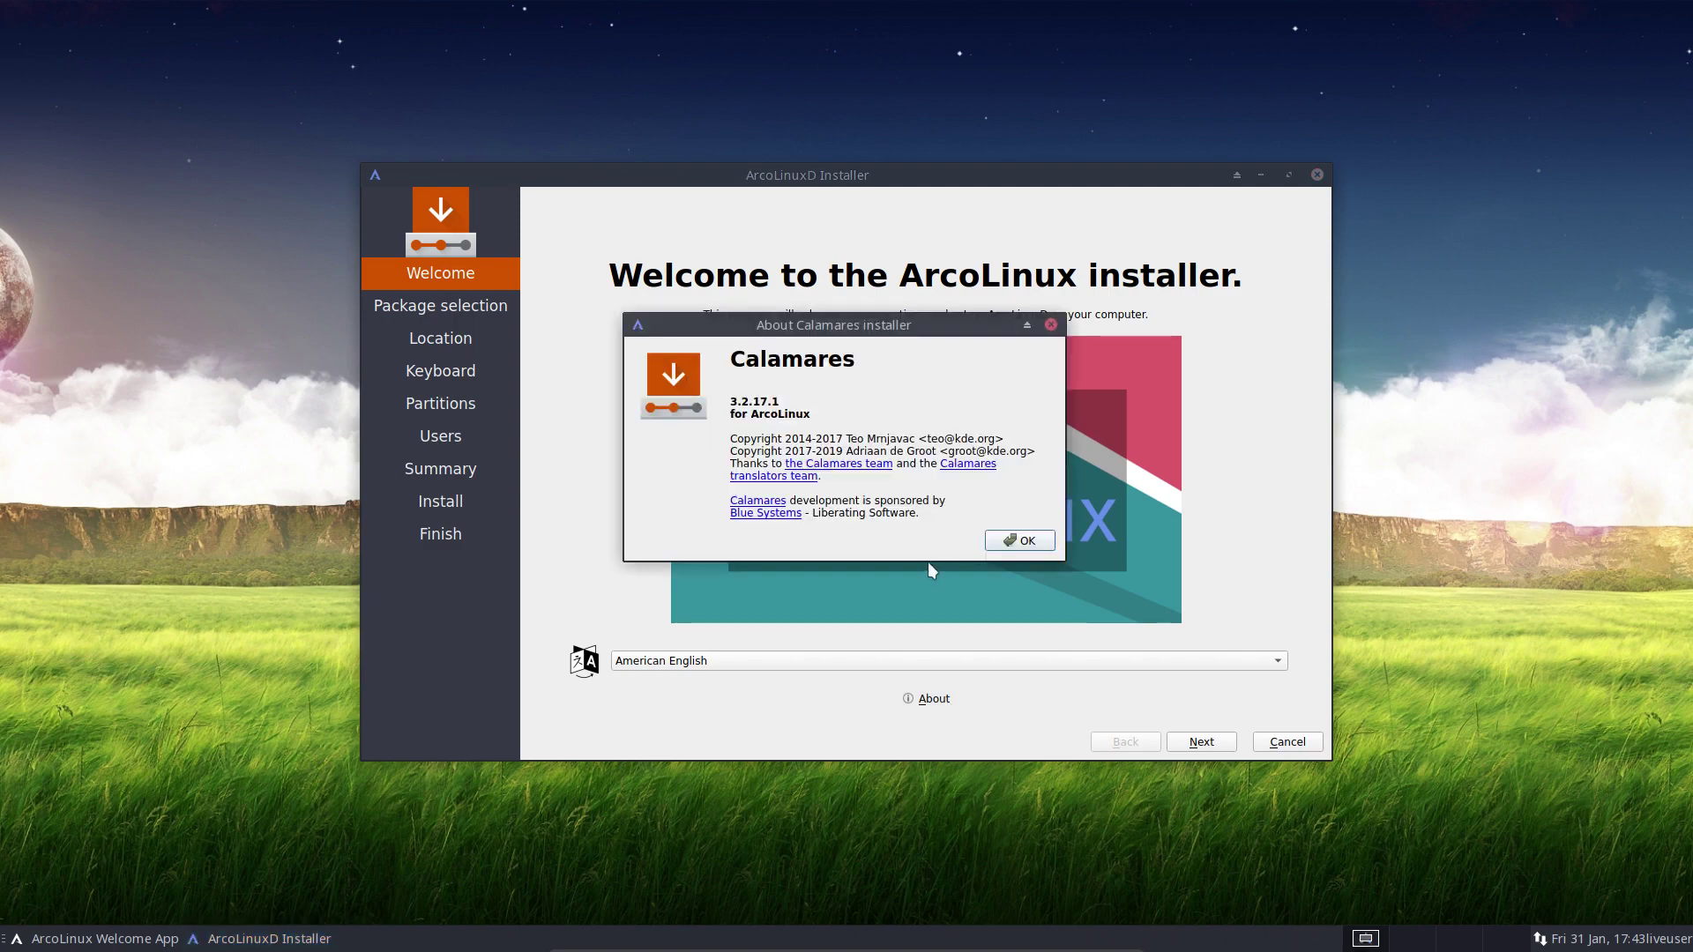
click(1027, 539)
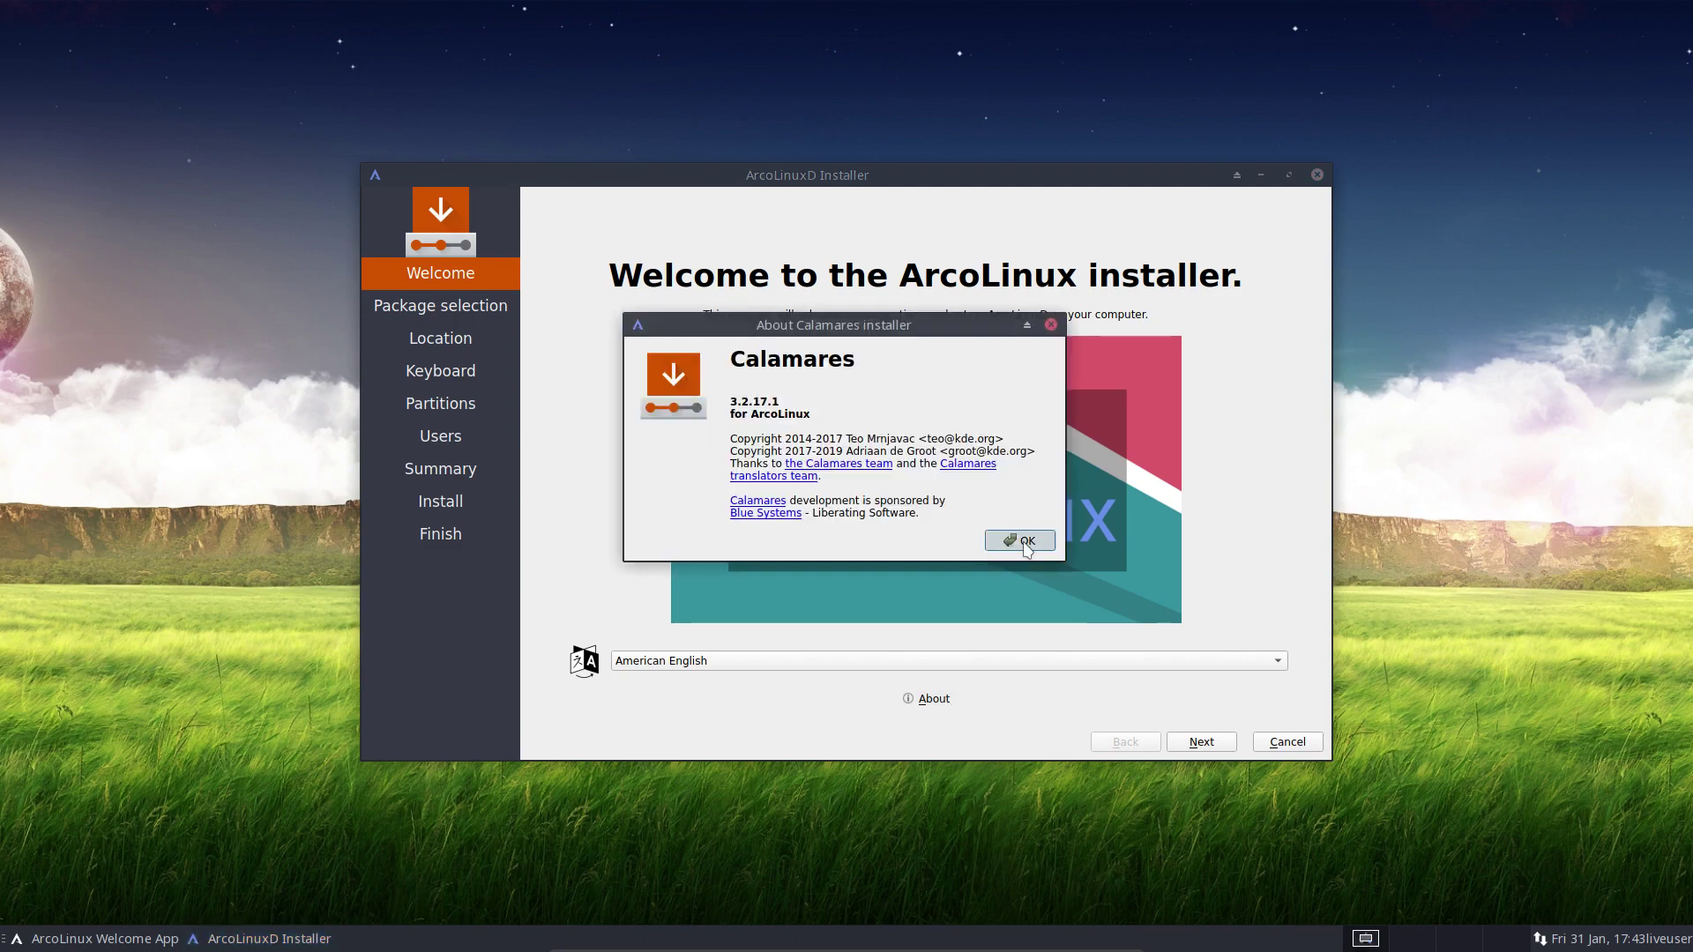
click(1208, 743)
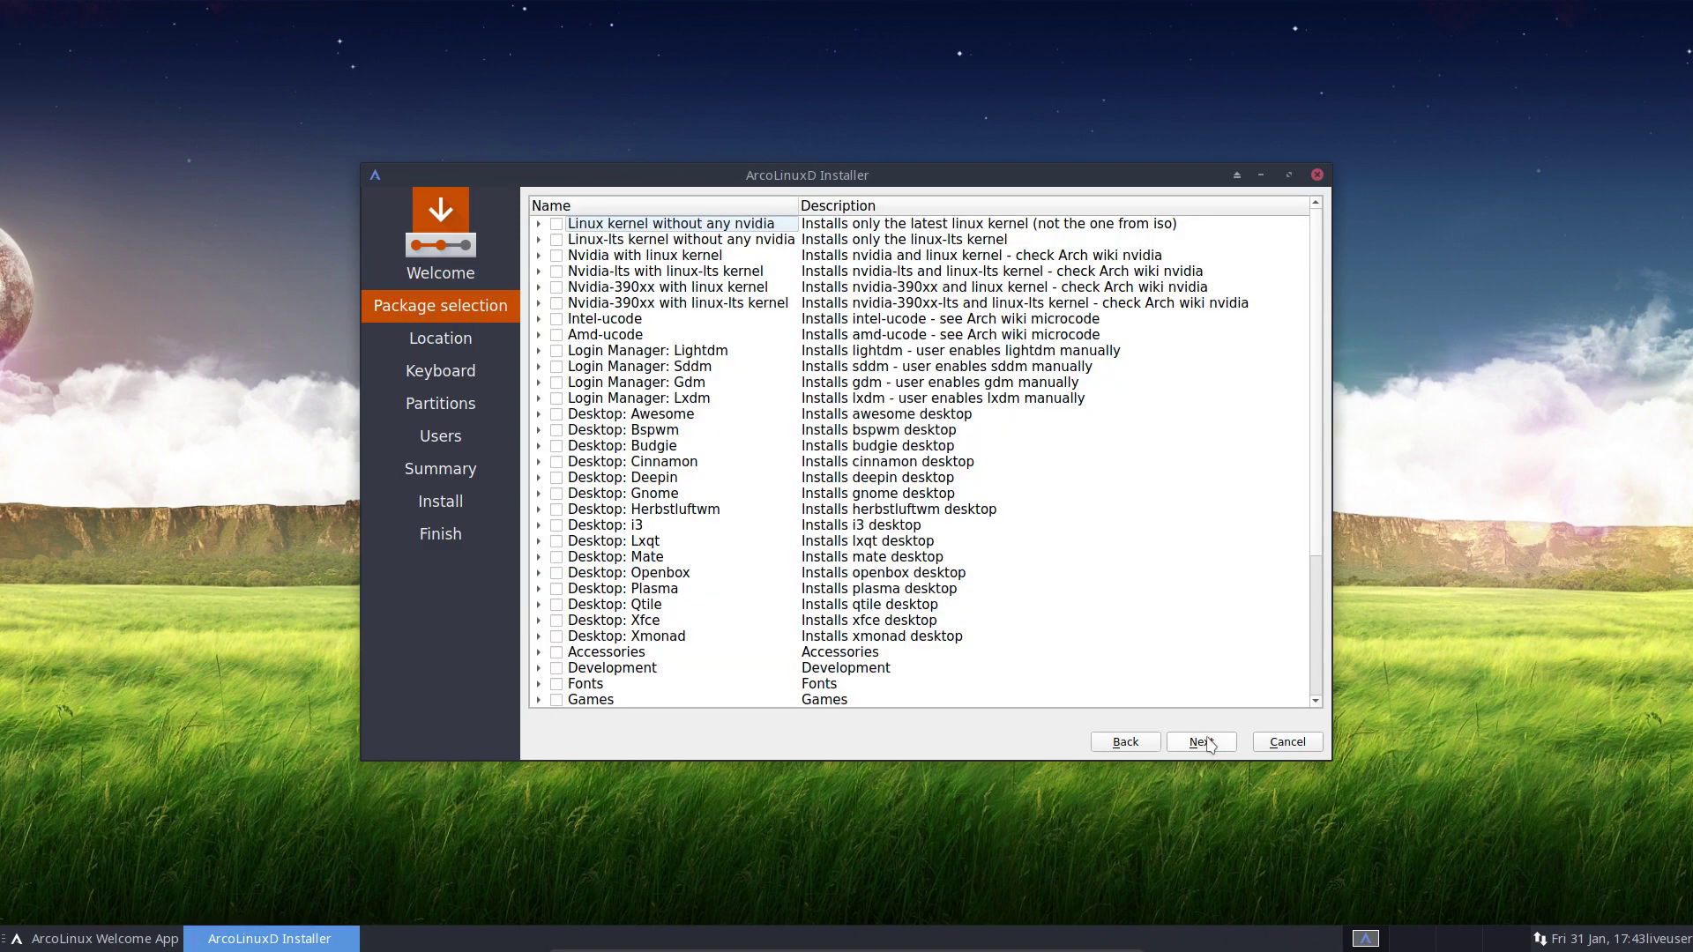
click(539, 620)
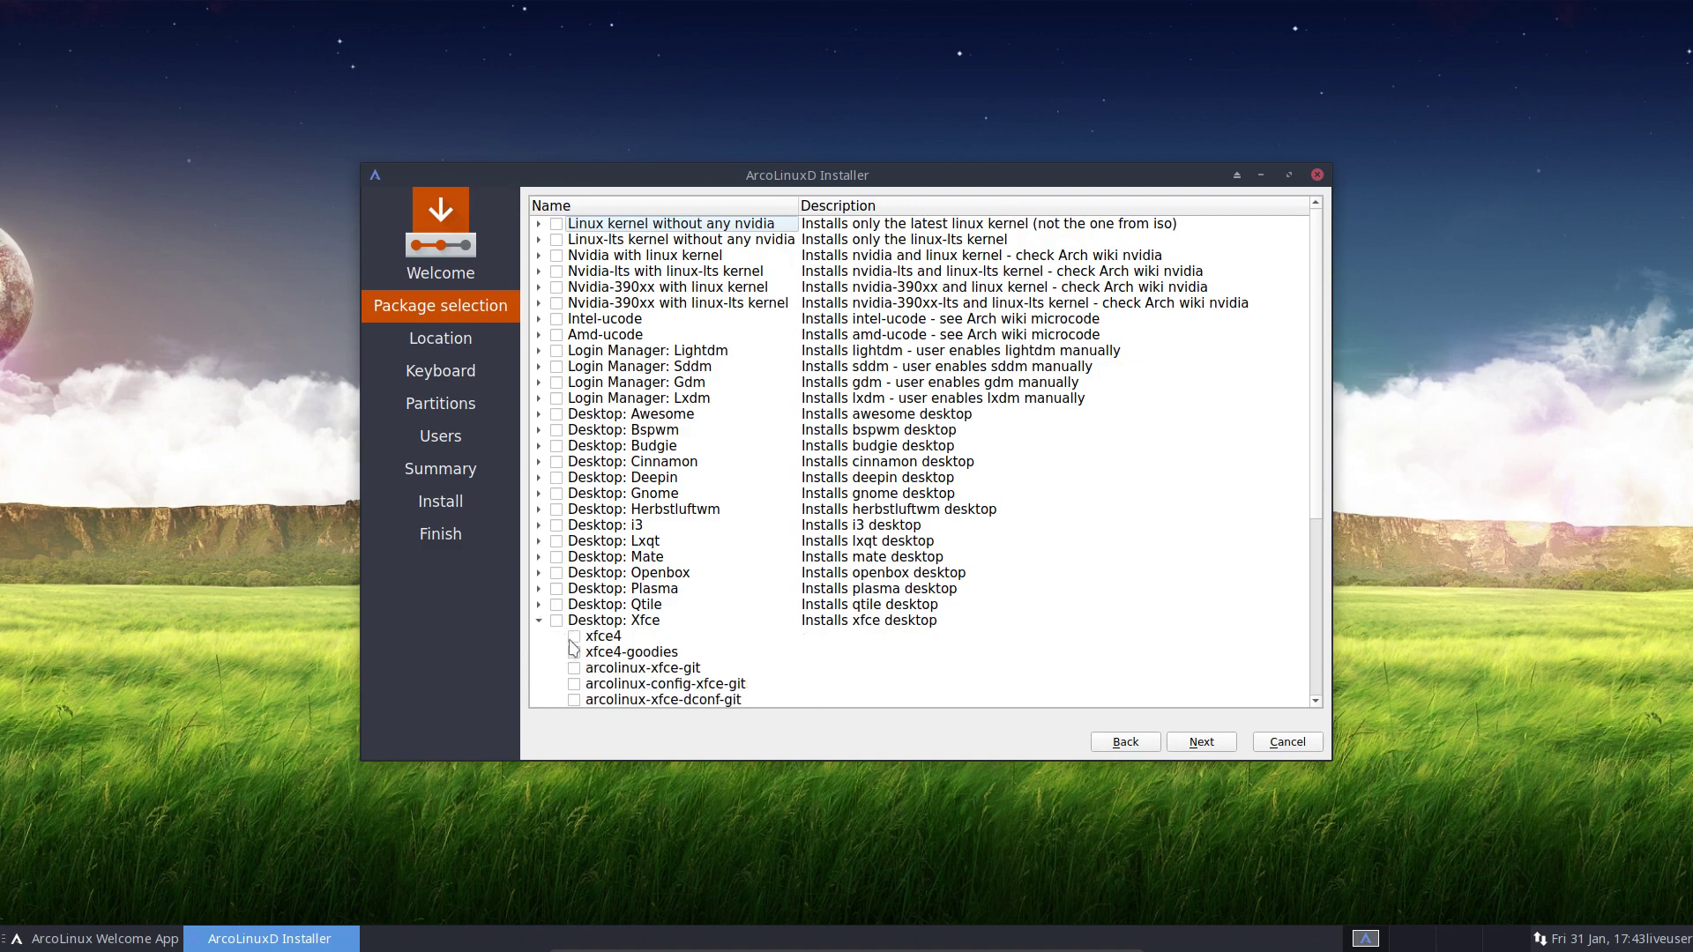
click(574, 636)
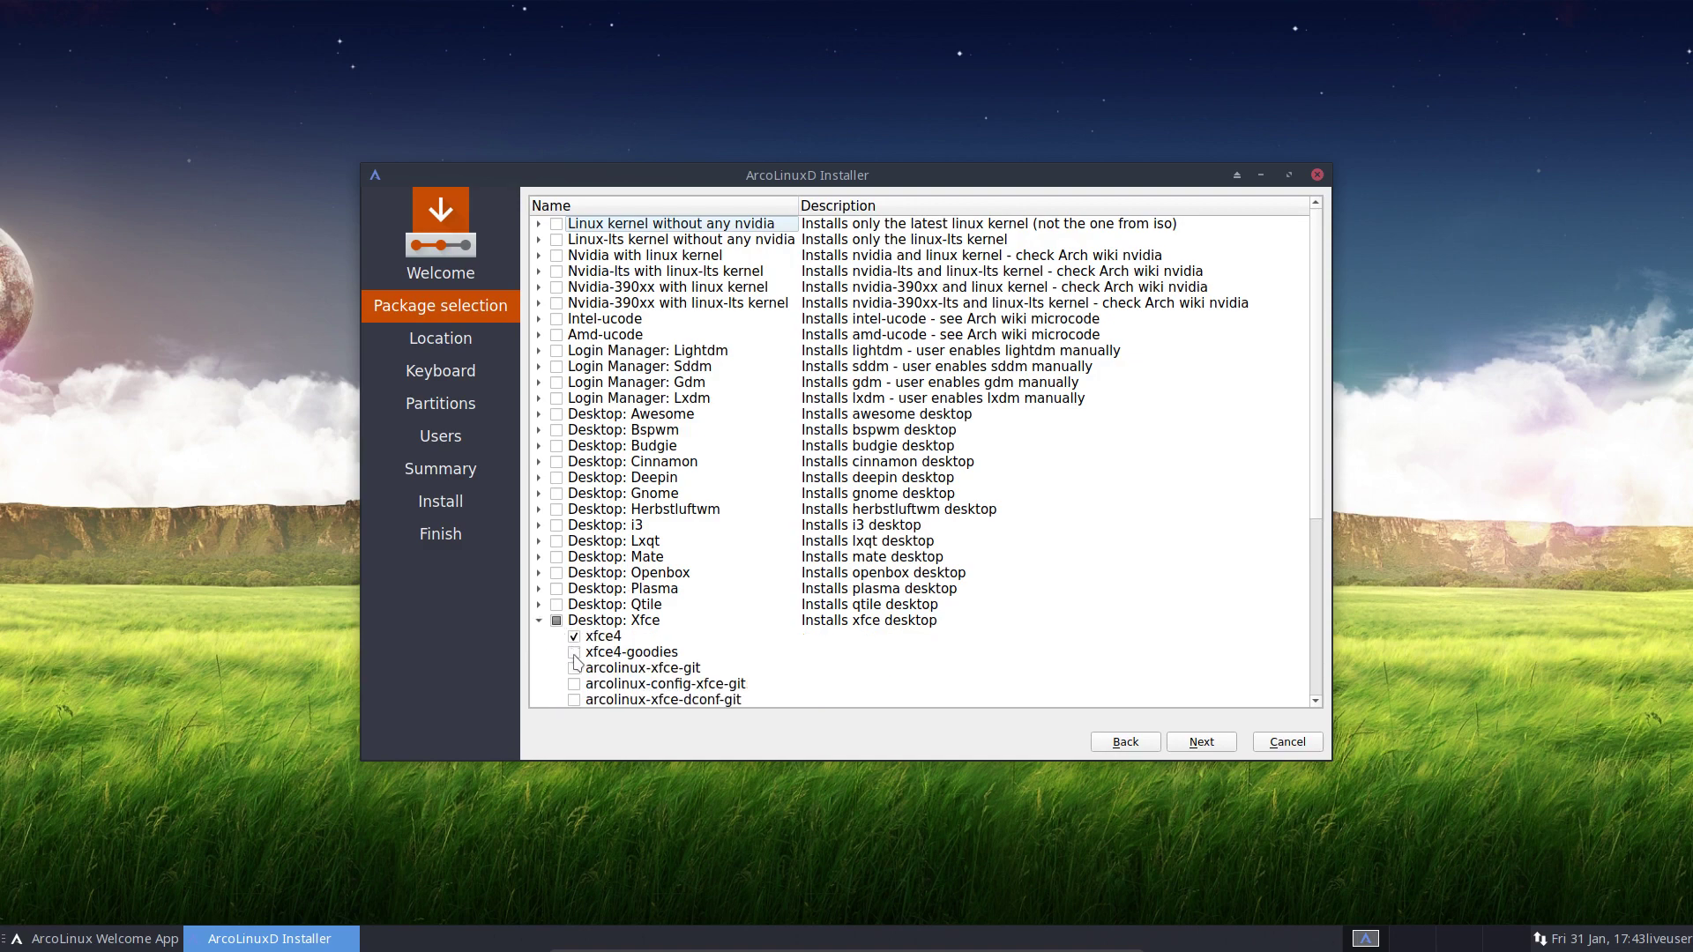
click(540, 556)
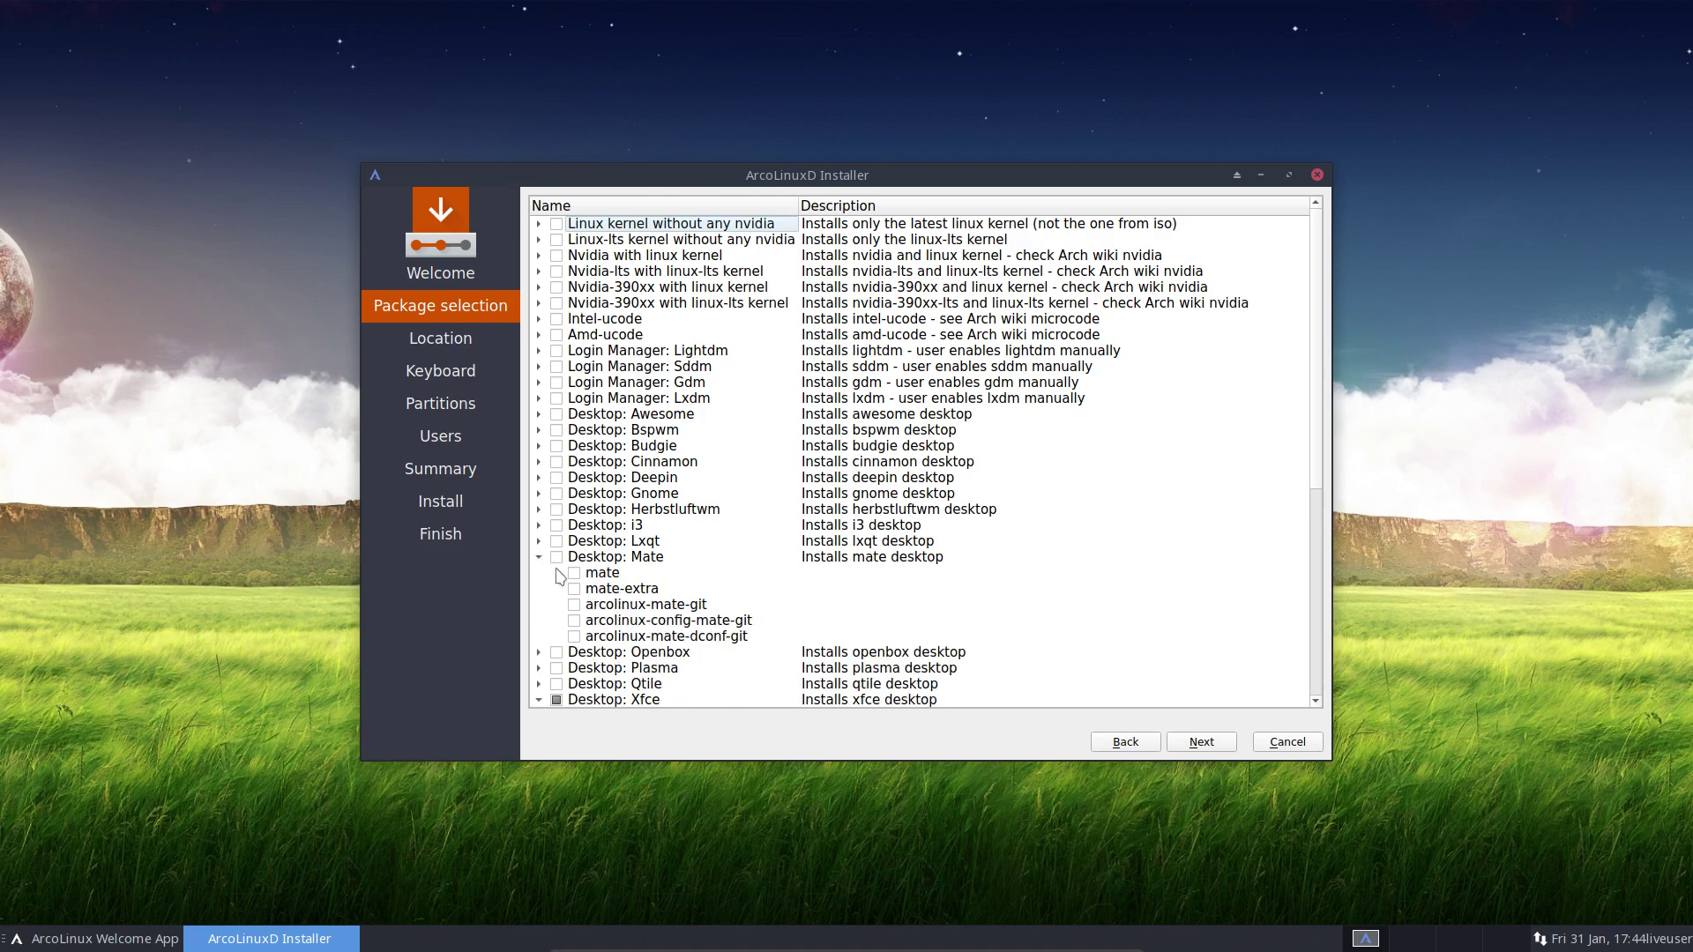
click(556, 557)
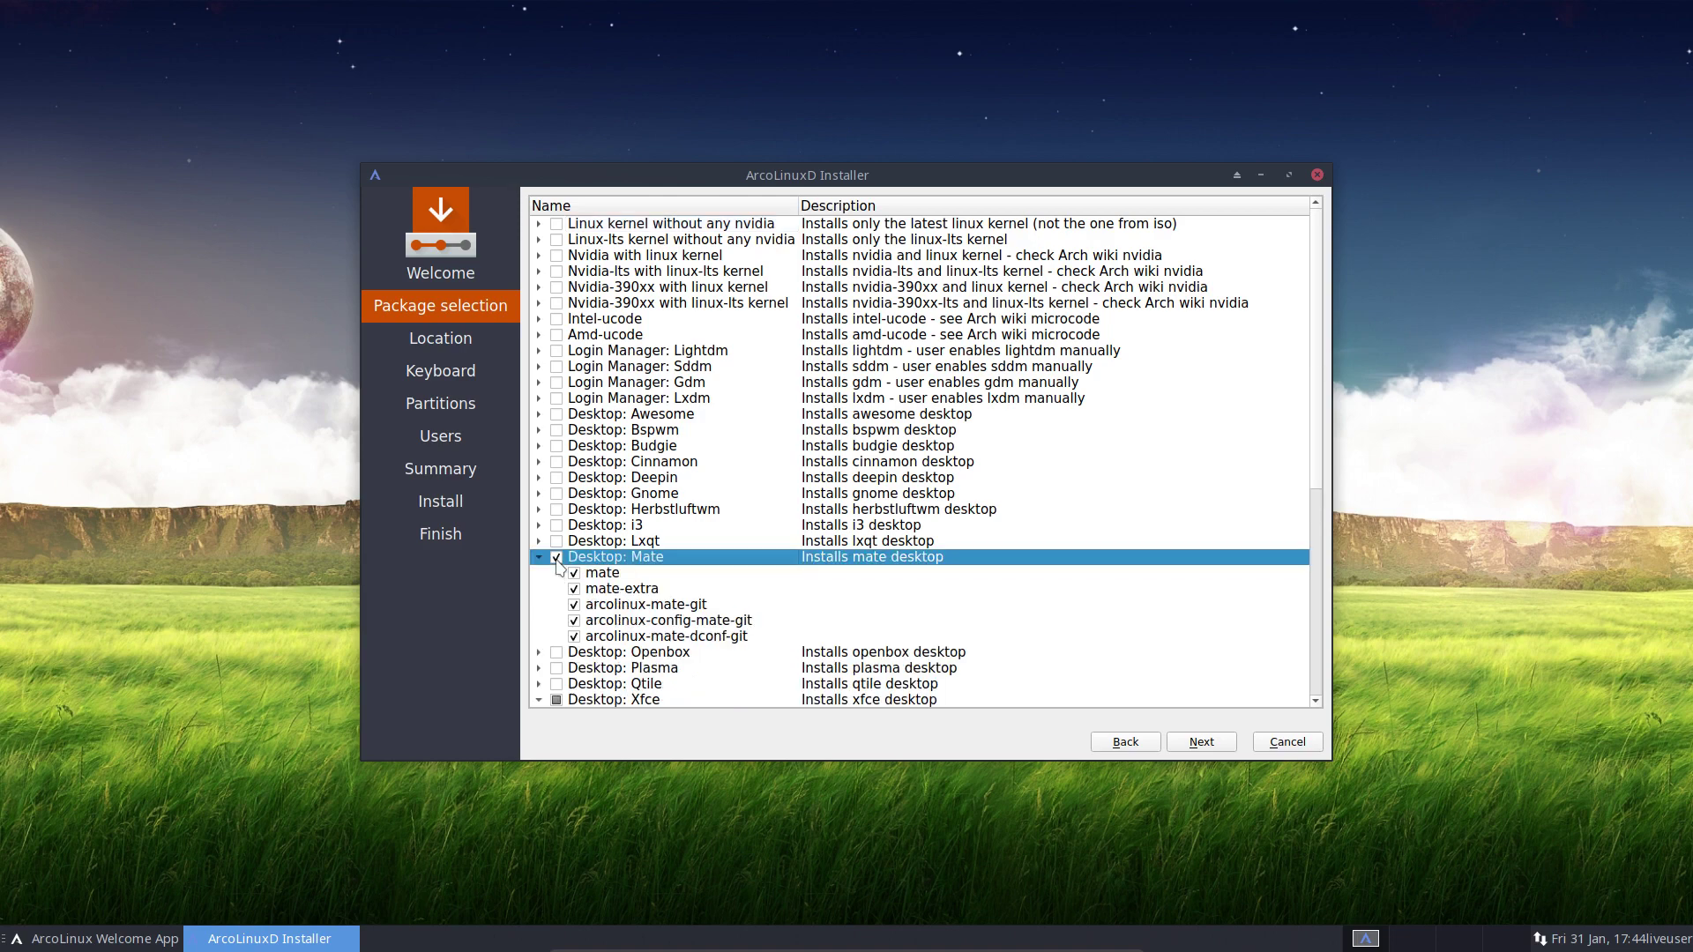
click(574, 605)
click(575, 621)
click(574, 637)
scroll(744, 618, down, 3)
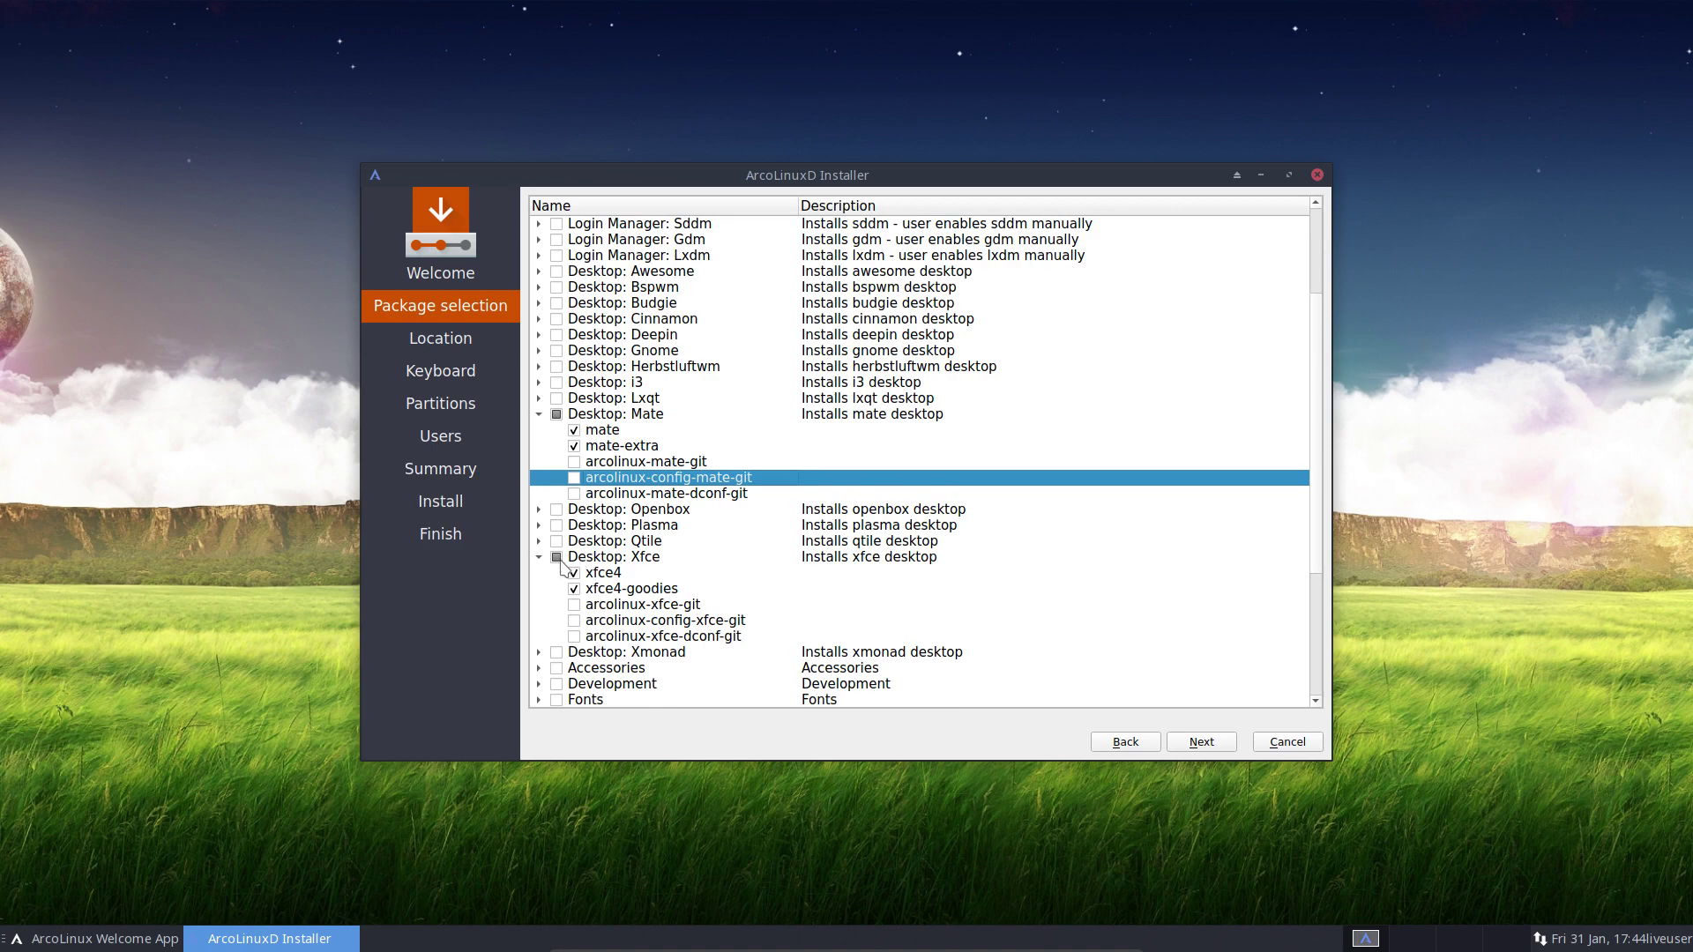
click(557, 414)
click(557, 415)
click(557, 559)
click(557, 557)
click(539, 557)
click(539, 415)
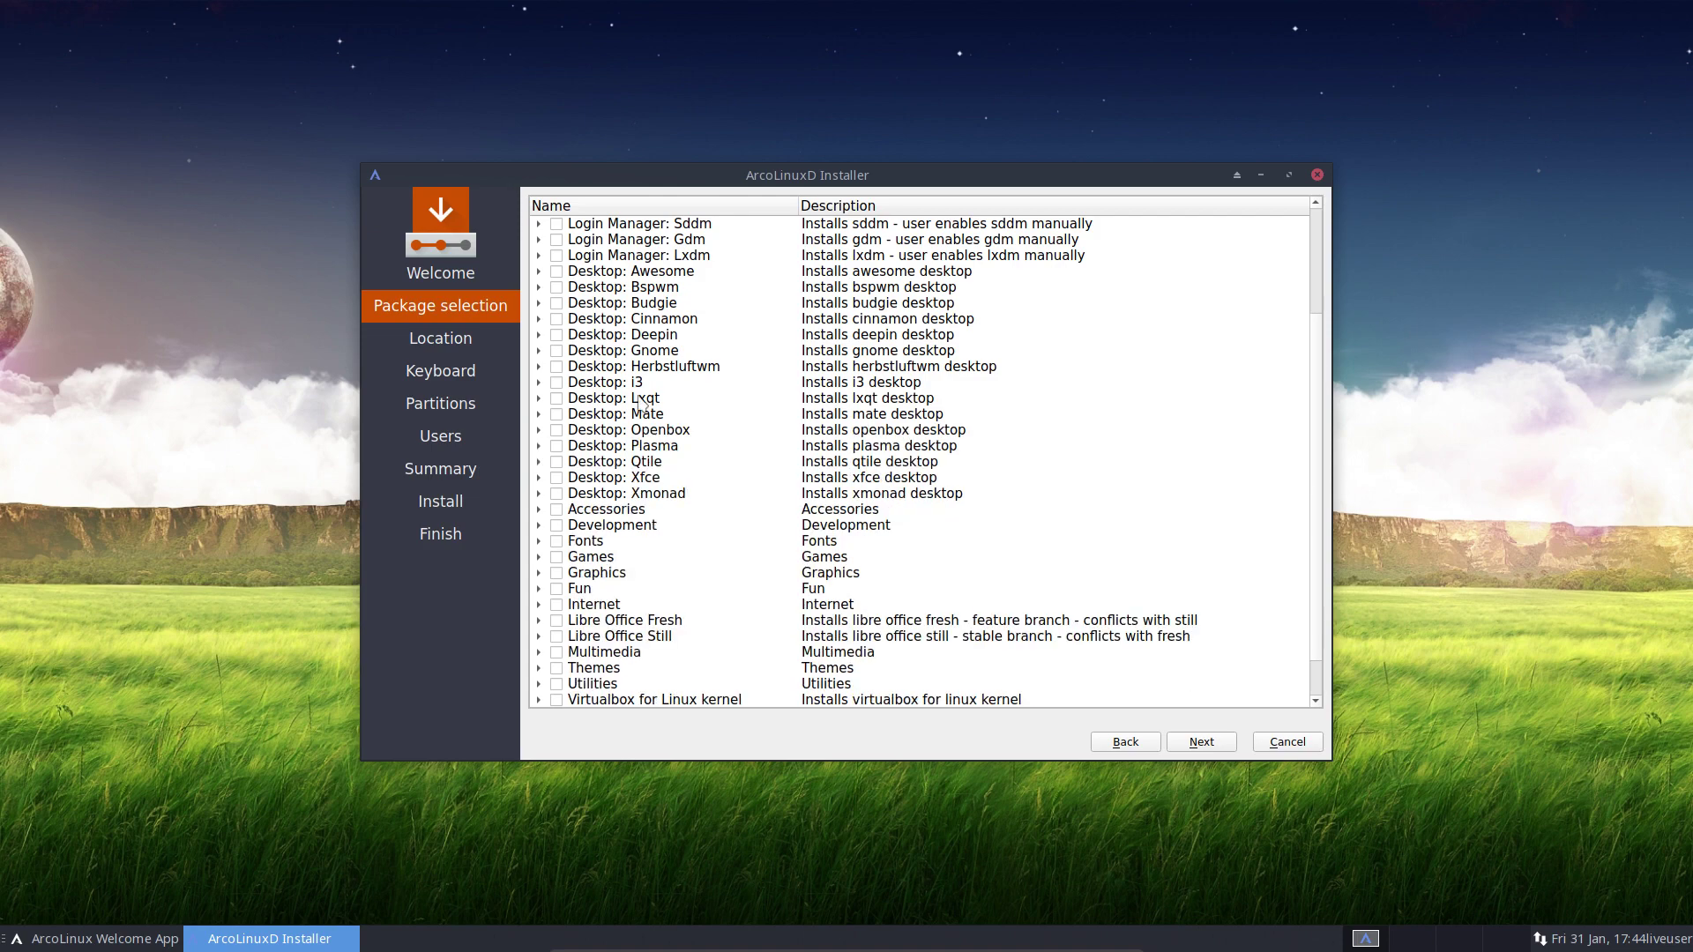
Tick 'Login Manager: Gdm' in the package selection list
scroll(641, 404, up, 3)
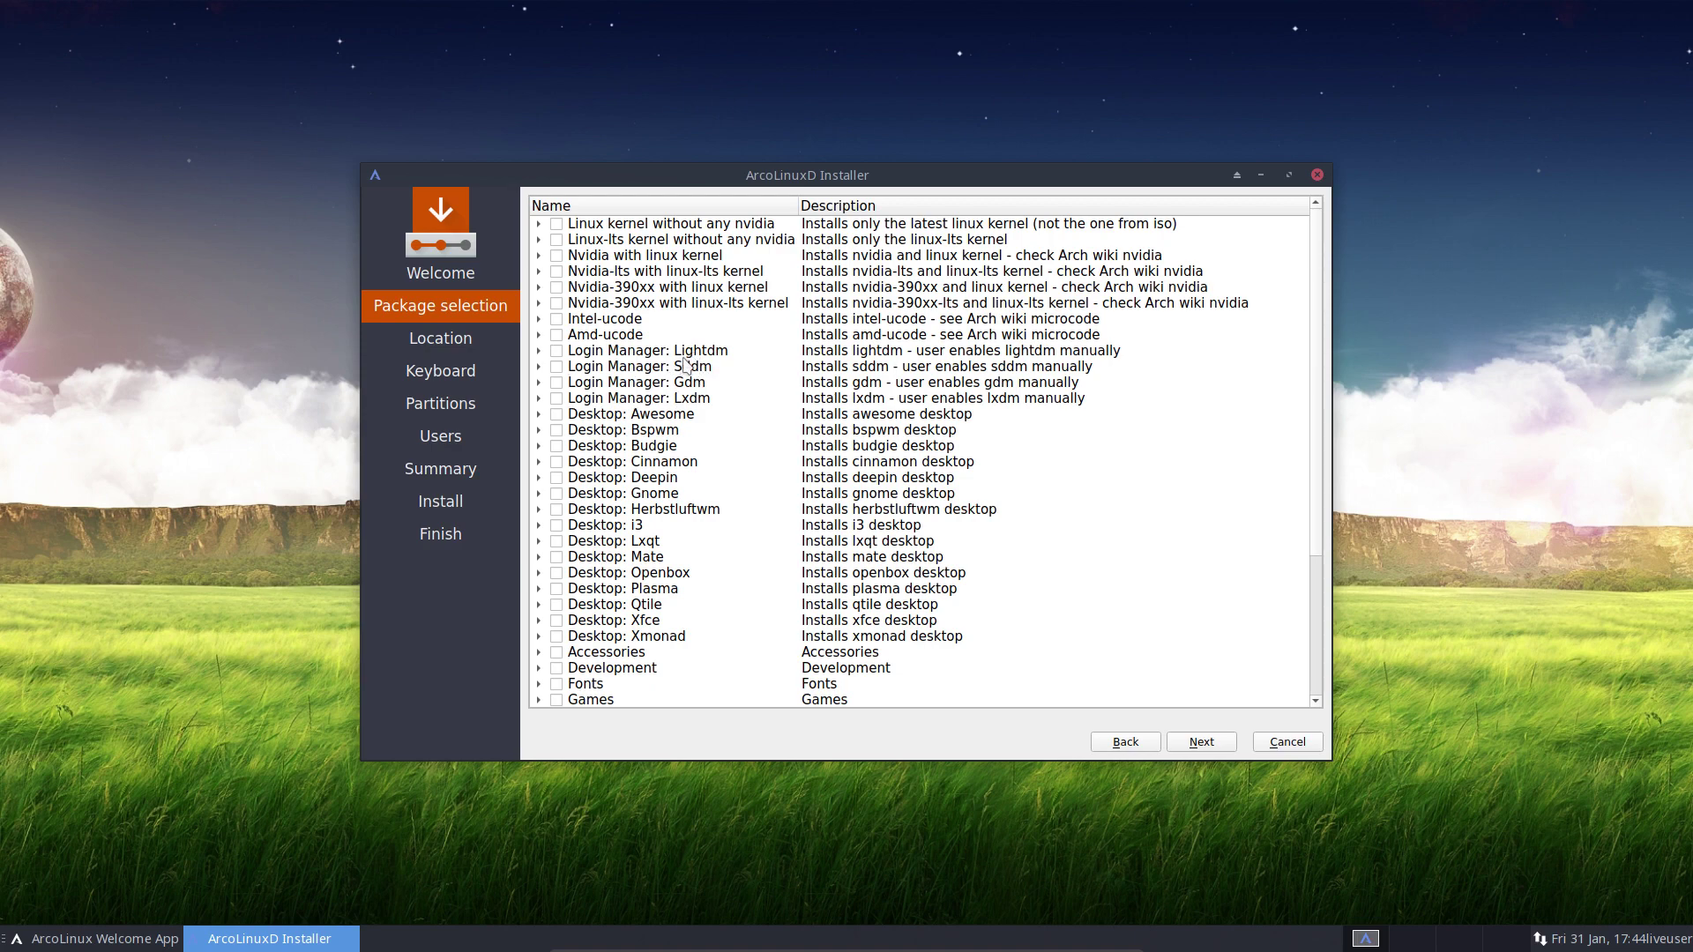
click(556, 384)
scroll(560, 437, down, 1)
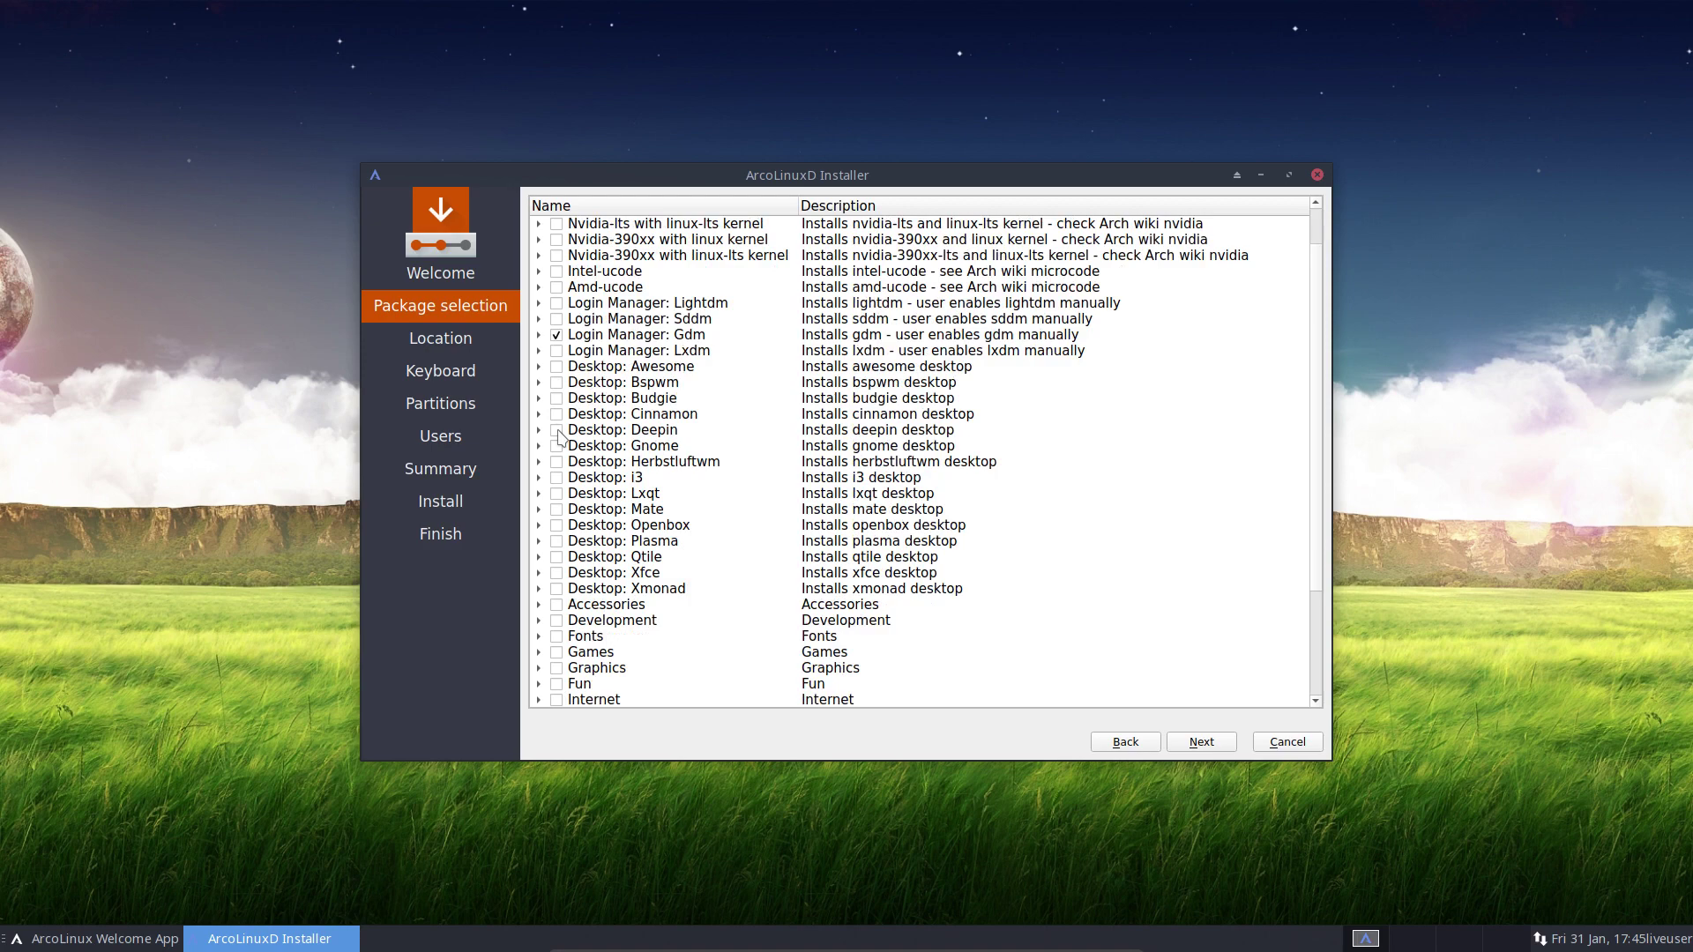
Expand Desktop: Bspwm and tick polybar, oblogout, oblogout-themes, config-bspwm and bspwm-dconf packages
click(540, 386)
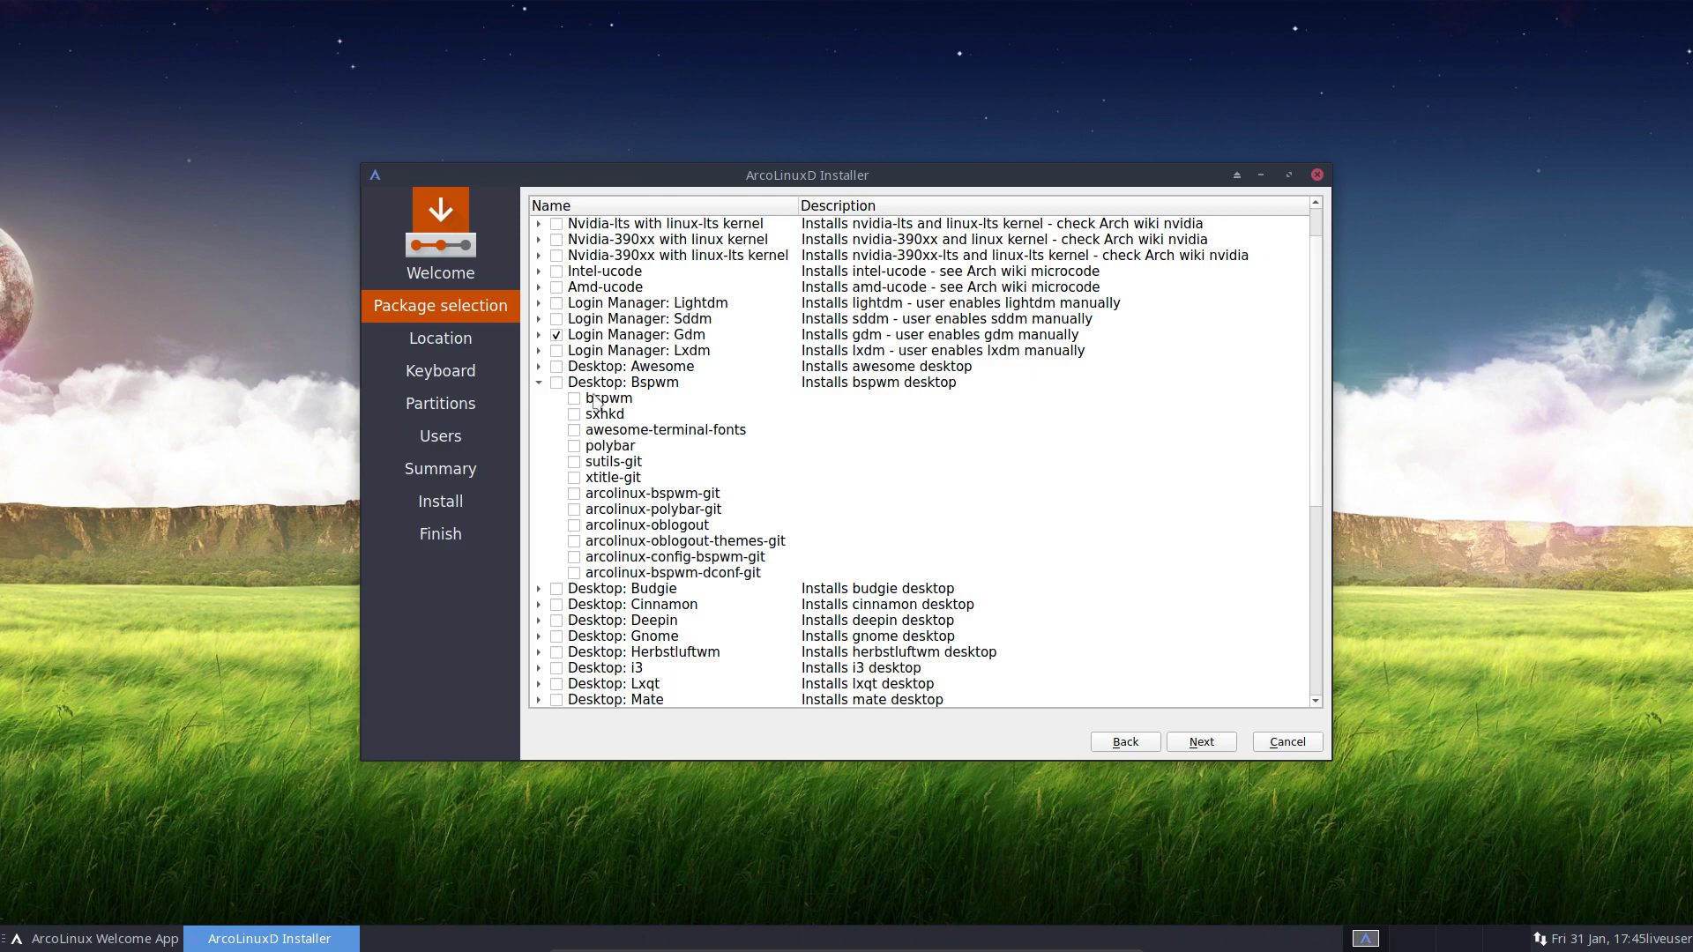
click(642, 388)
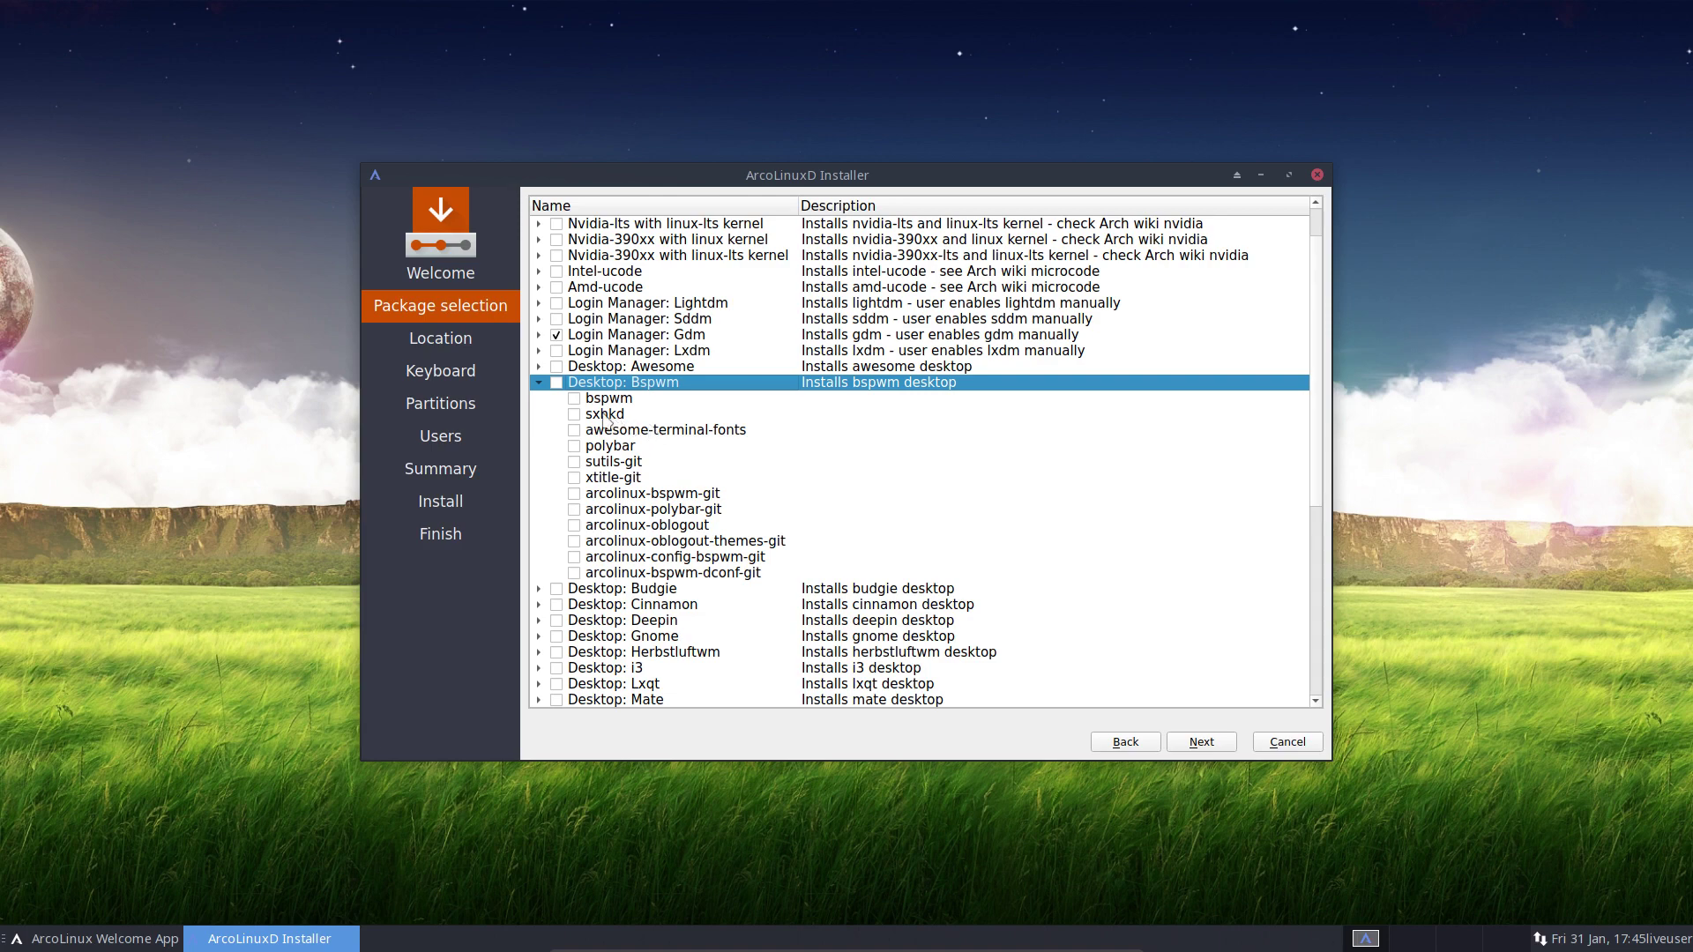
click(575, 574)
click(575, 557)
click(575, 542)
click(575, 525)
click(575, 510)
Select the whole Bspwm group except arcolinux-bspwm-dconf-git and arcolinux-config-bspwm-git
click(556, 382)
click(574, 573)
click(574, 557)
click(538, 383)
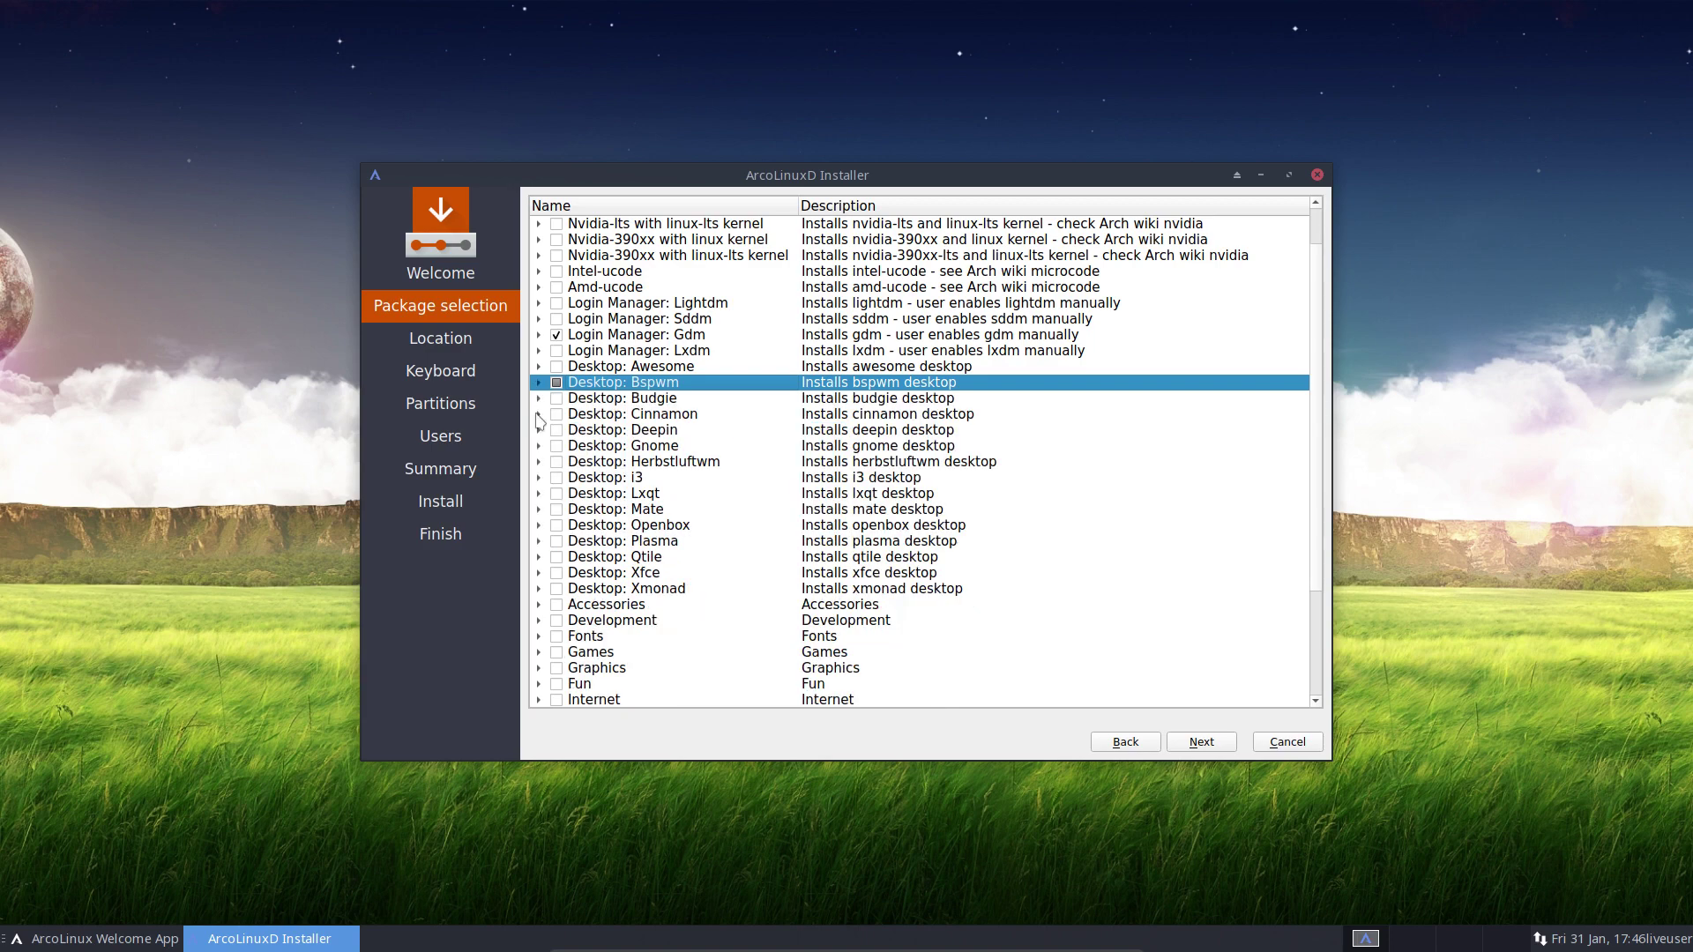
Select the whole Desktop: i3 group and move the installer window to the right
click(538, 477)
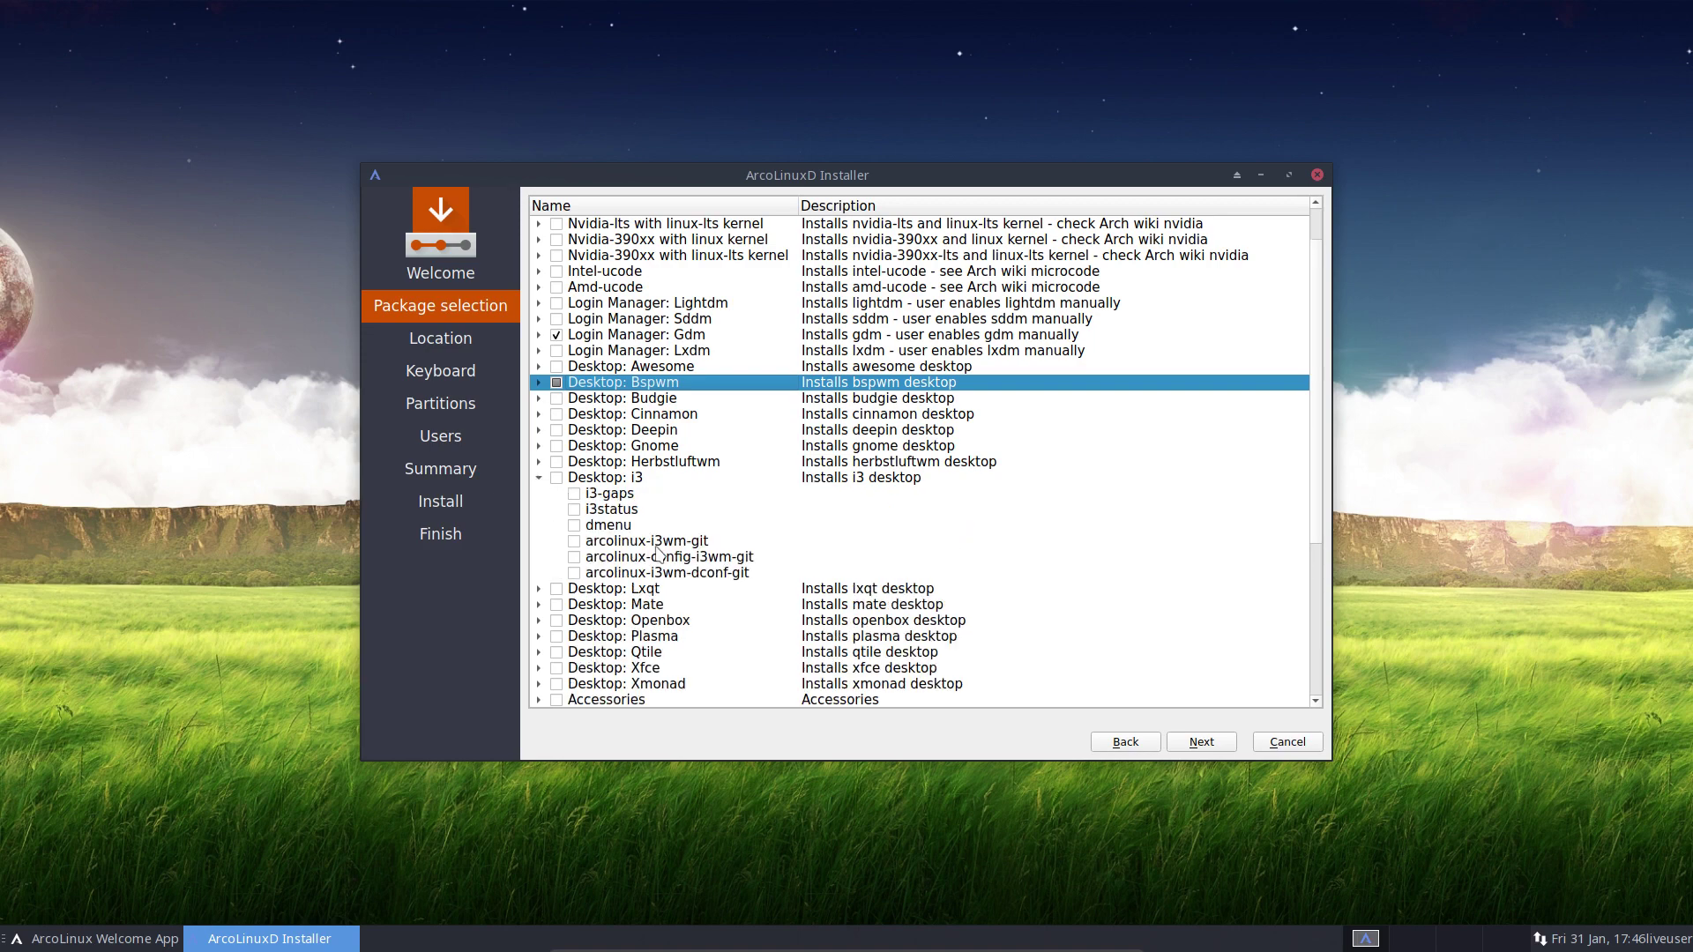
click(556, 479)
drag(898, 174, 1279, 157)
click(681, 389)
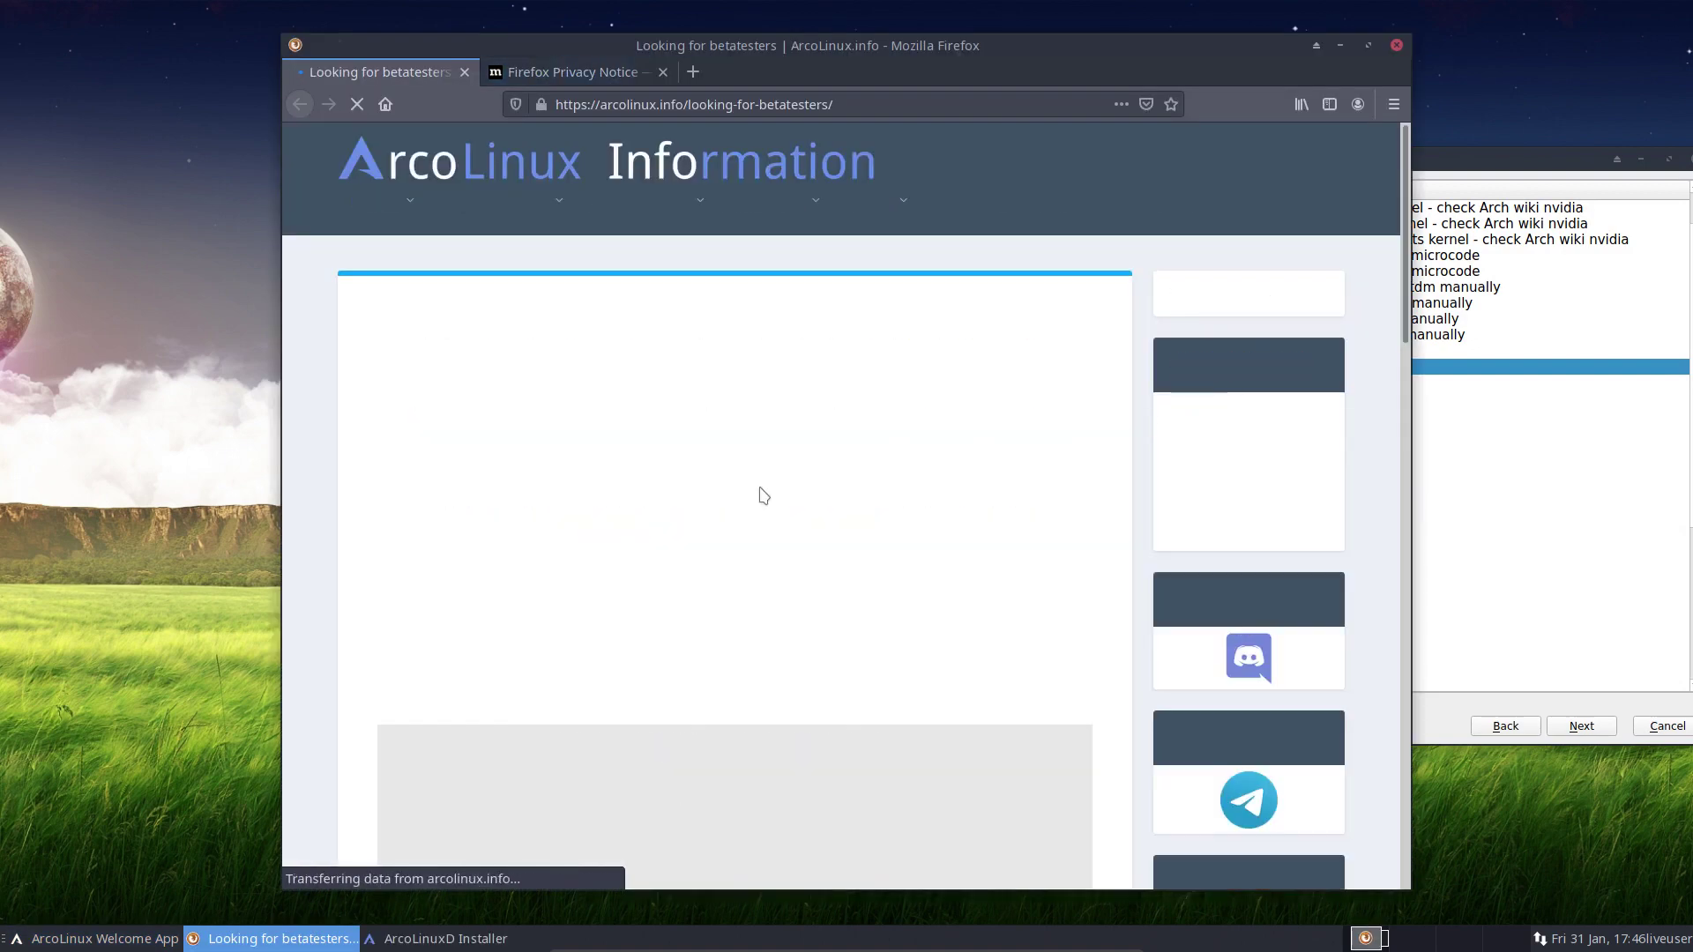
Go to Download Documents on arcolinux.info and open the Cheatsheet ArcoLinux download page
mouse_move(520, 225)
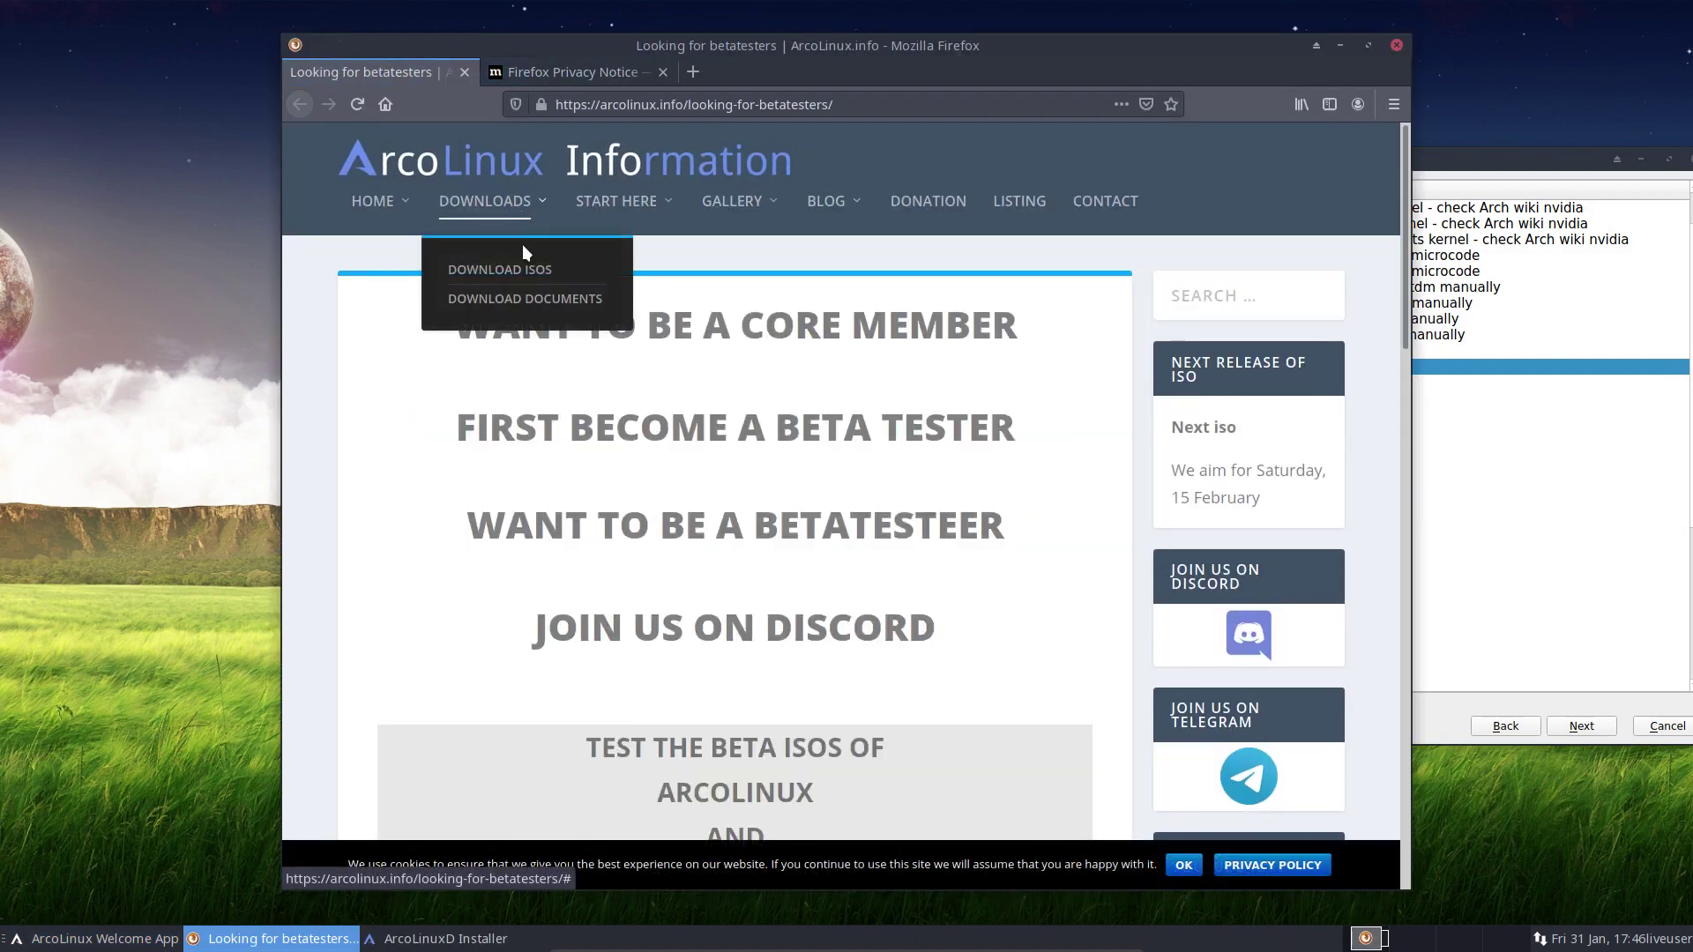
click(528, 298)
scroll(1193, 540, down, 4)
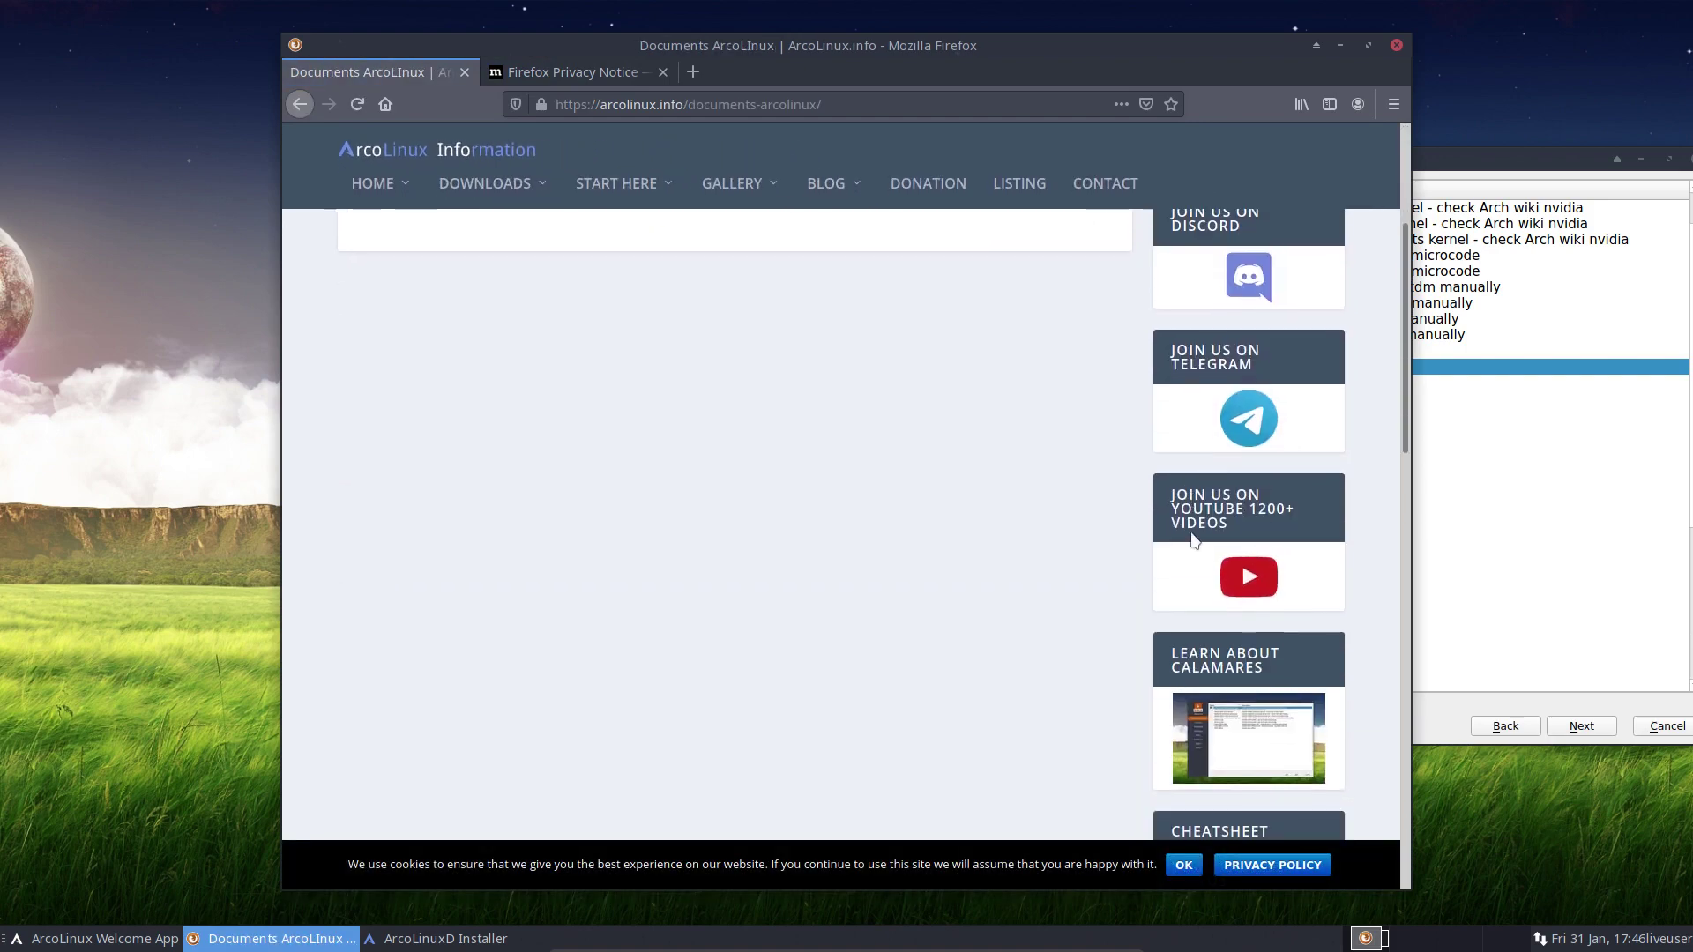
scroll(1193, 540, down, 3)
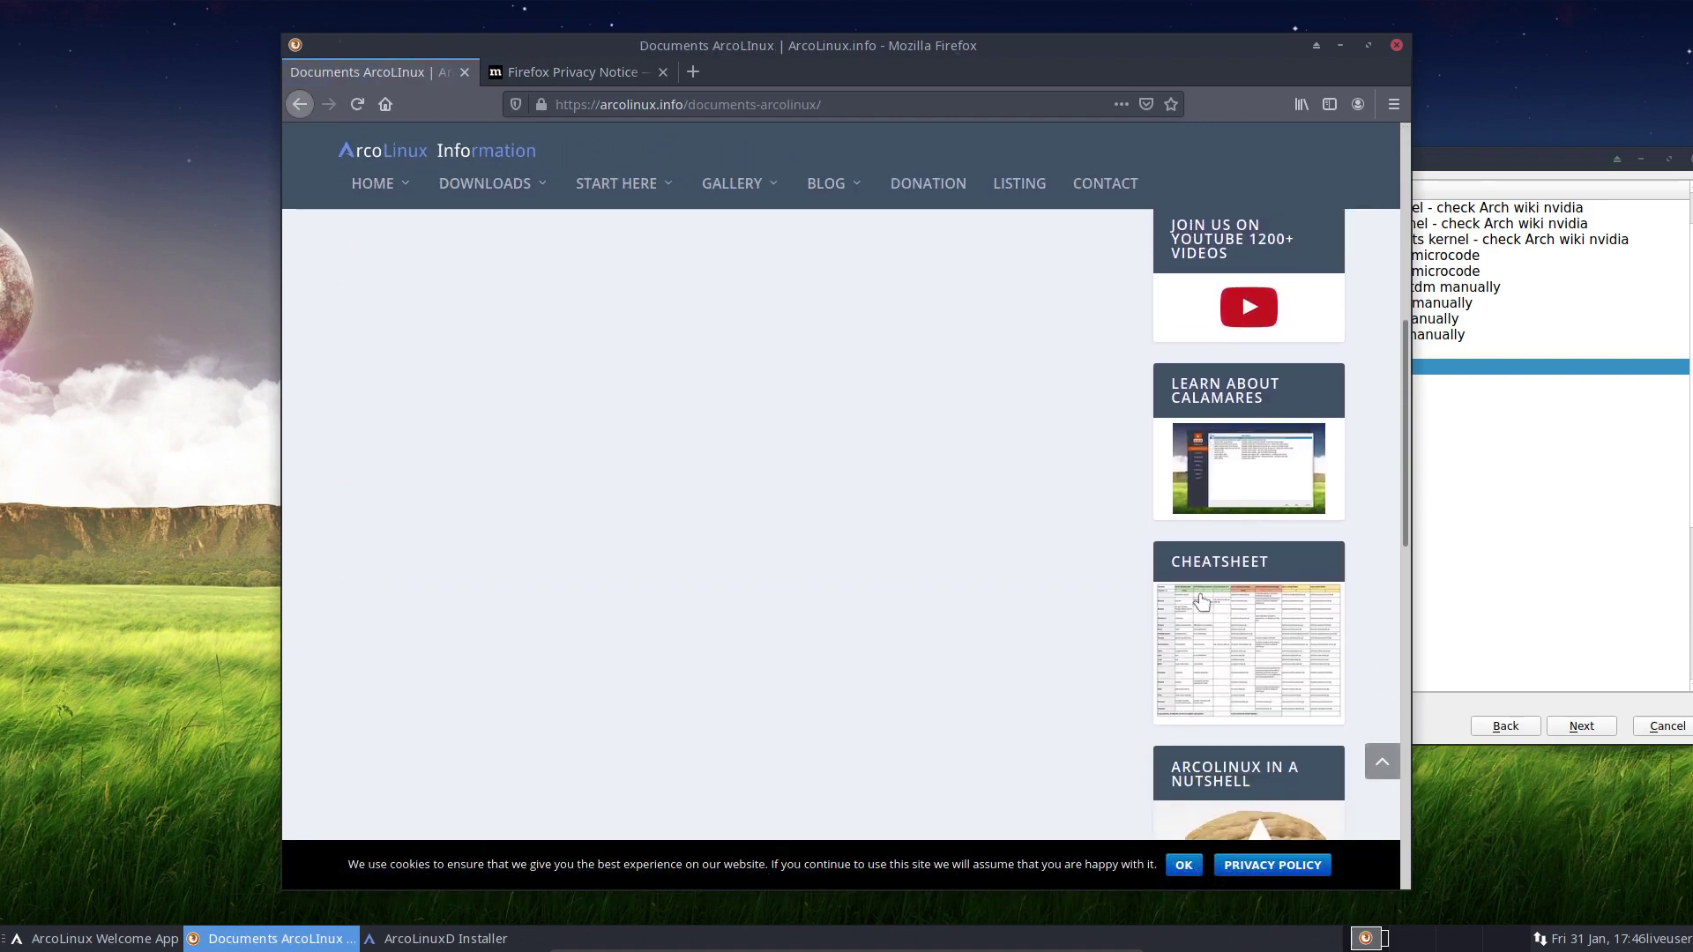
scroll(778, 643, up, 7)
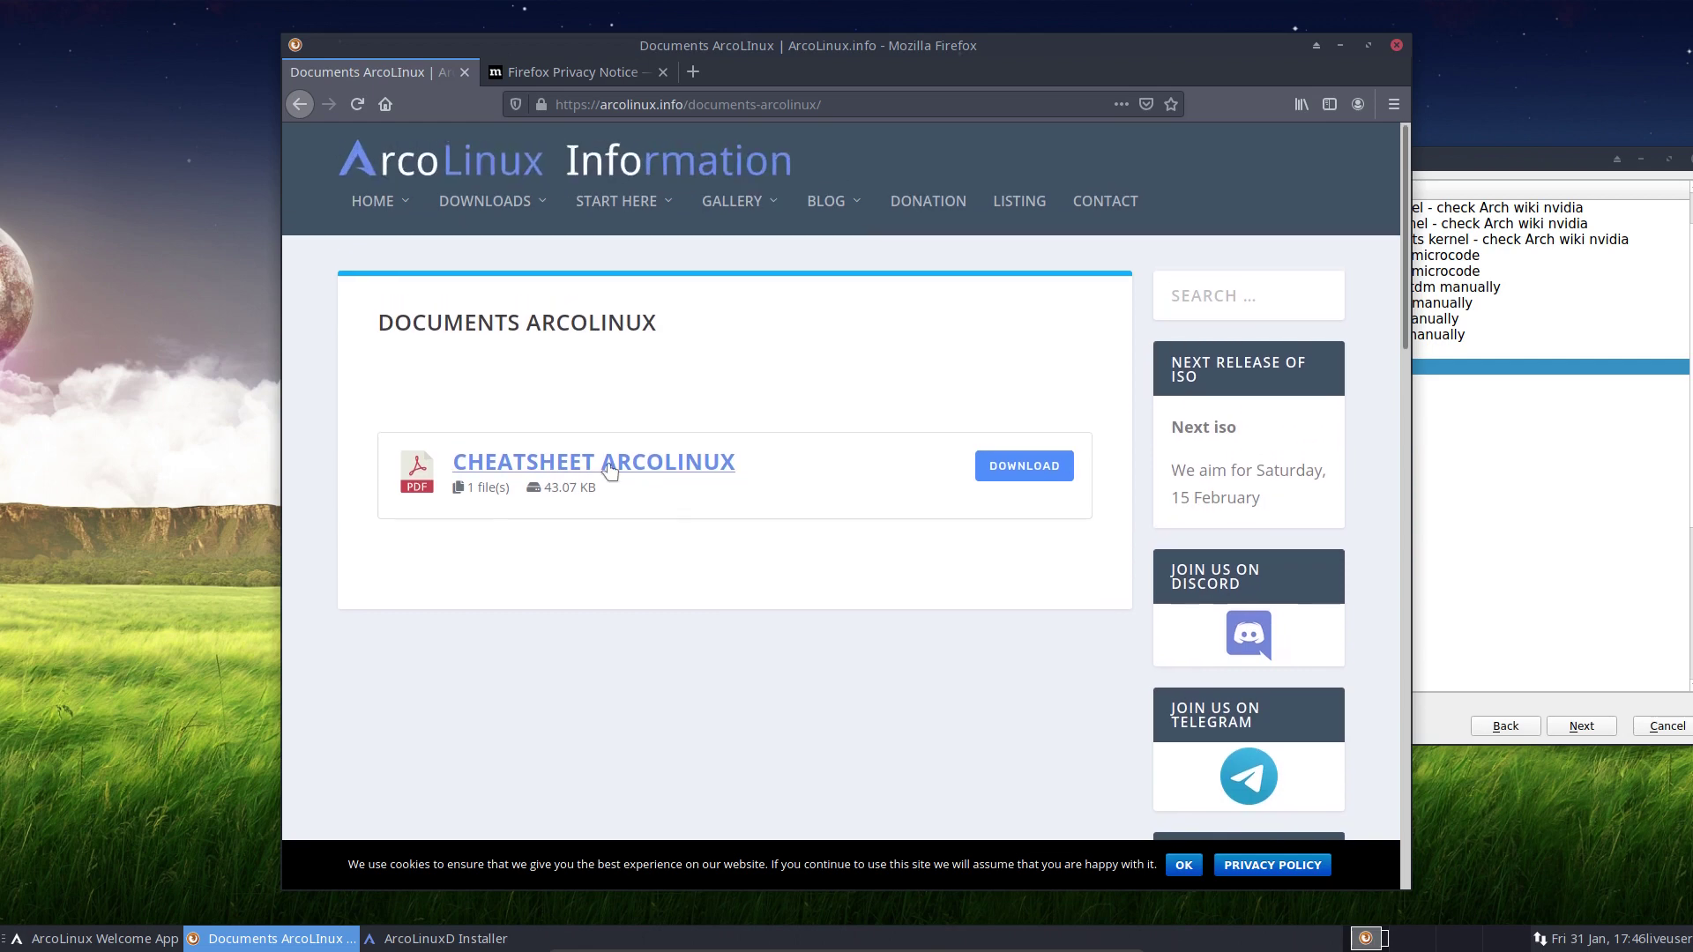
click(693, 464)
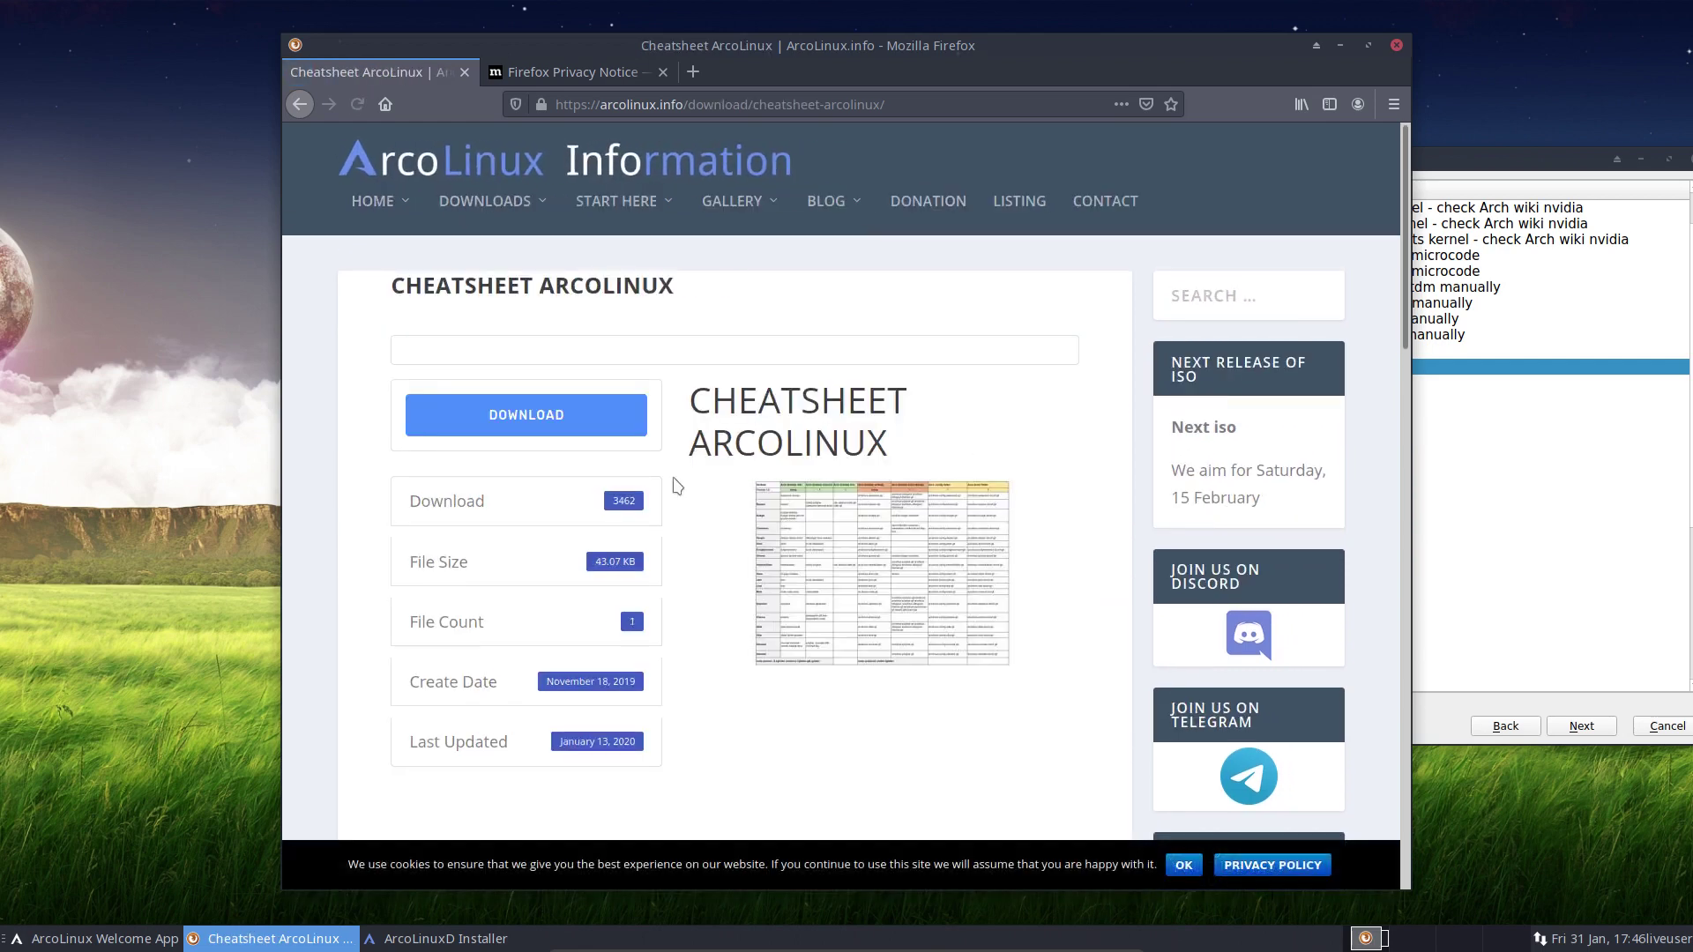
Highlight the 3462 download count, then minimise Firefox and return to the installer
double_click(622, 501)
click(686, 633)
click(1339, 44)
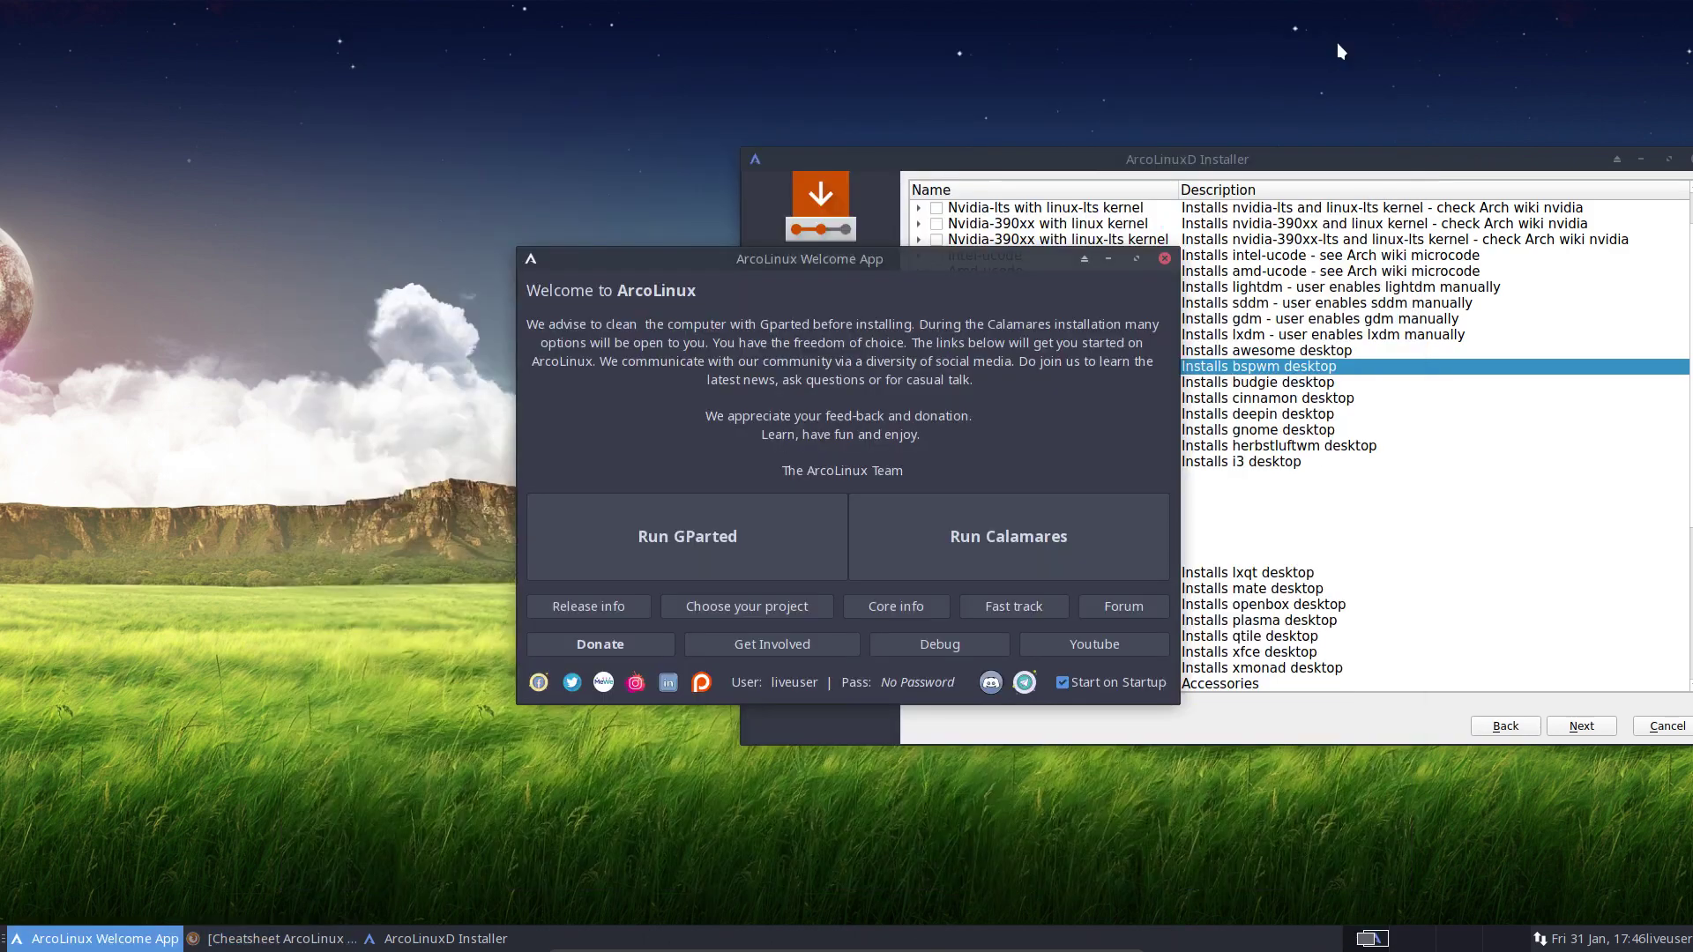
click(1241, 499)
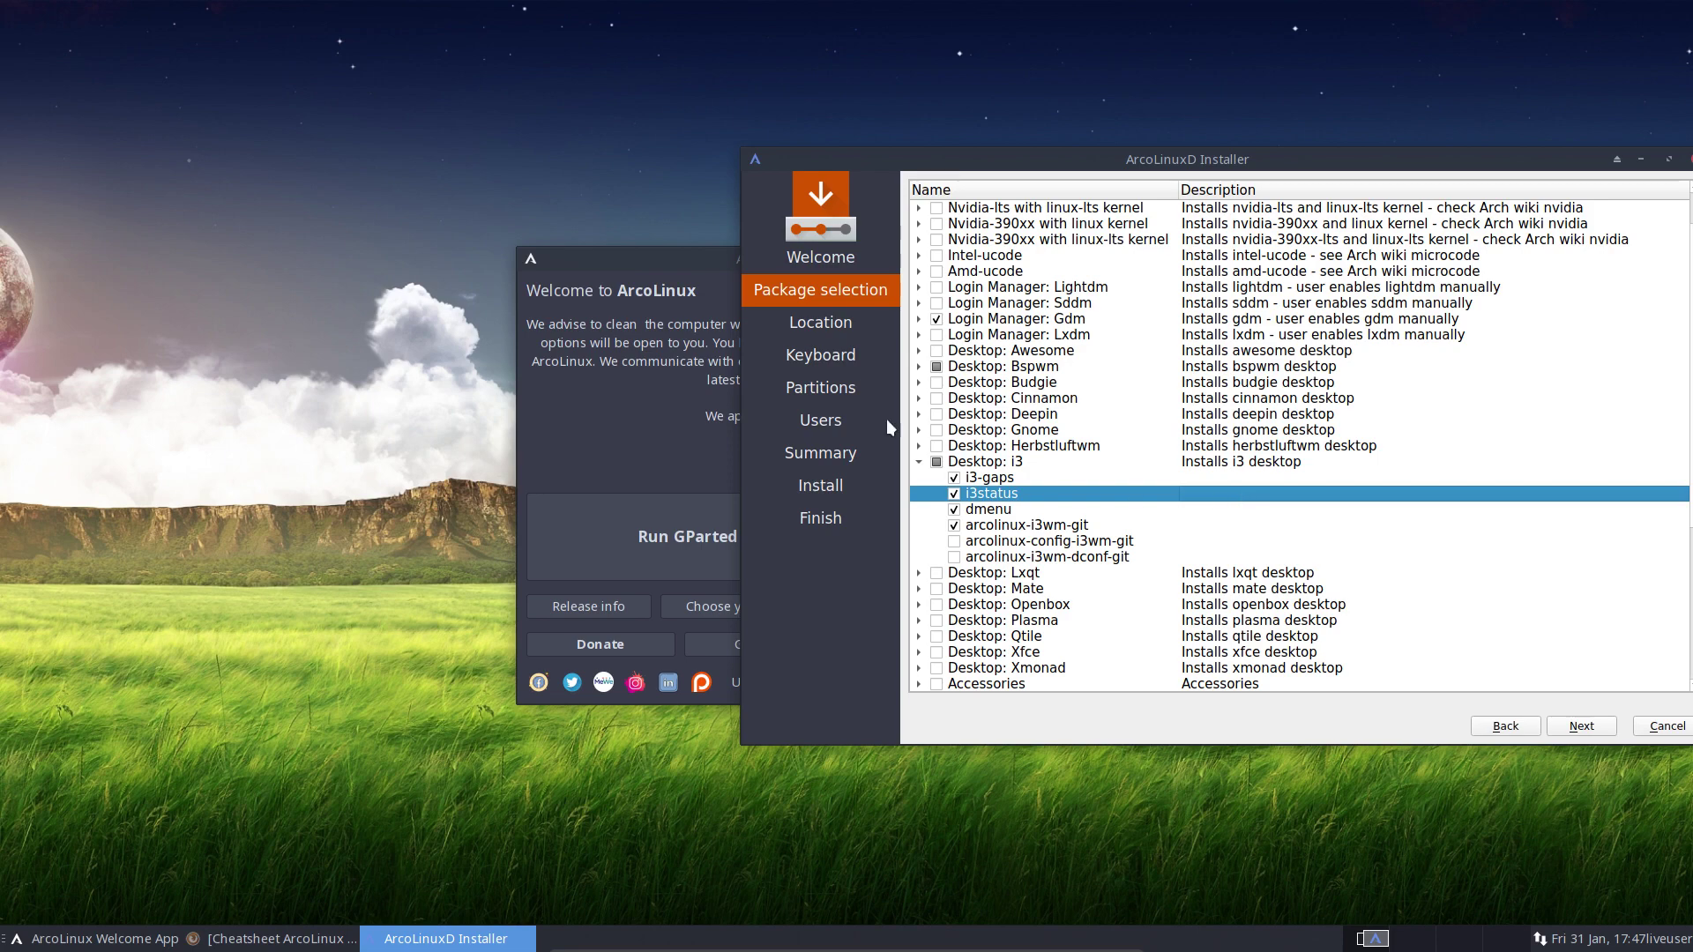
Centre the installer window and expand Desktop: Bspwm to review the selected packages
drag(1162, 151, 795, 152)
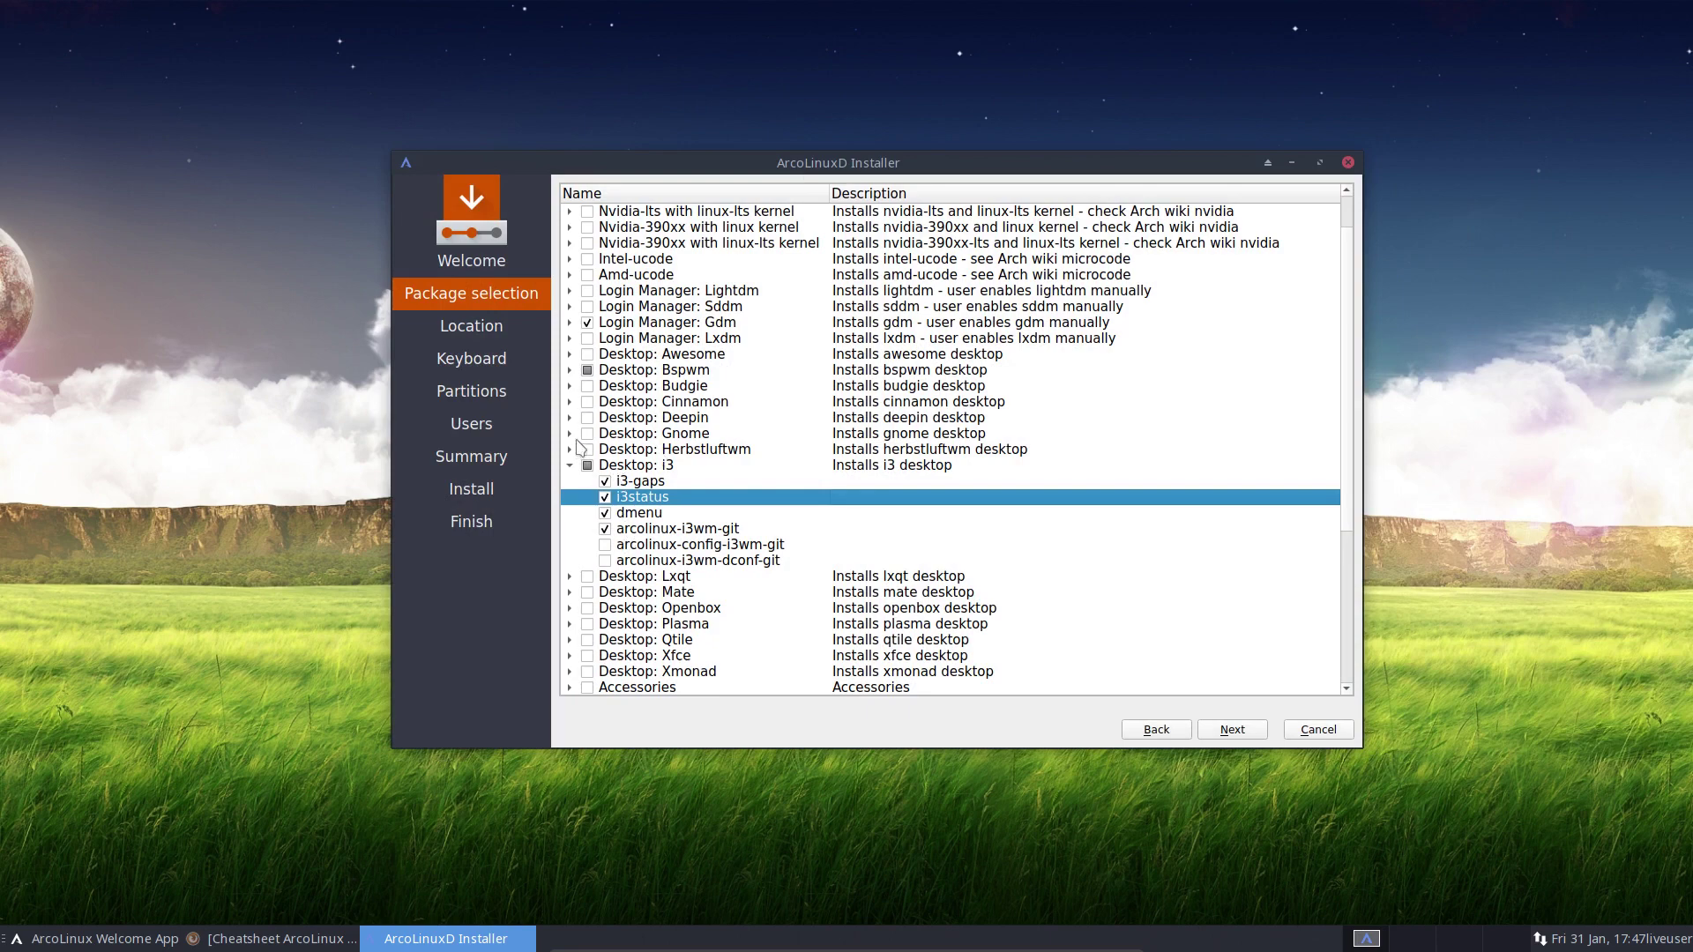
click(570, 371)
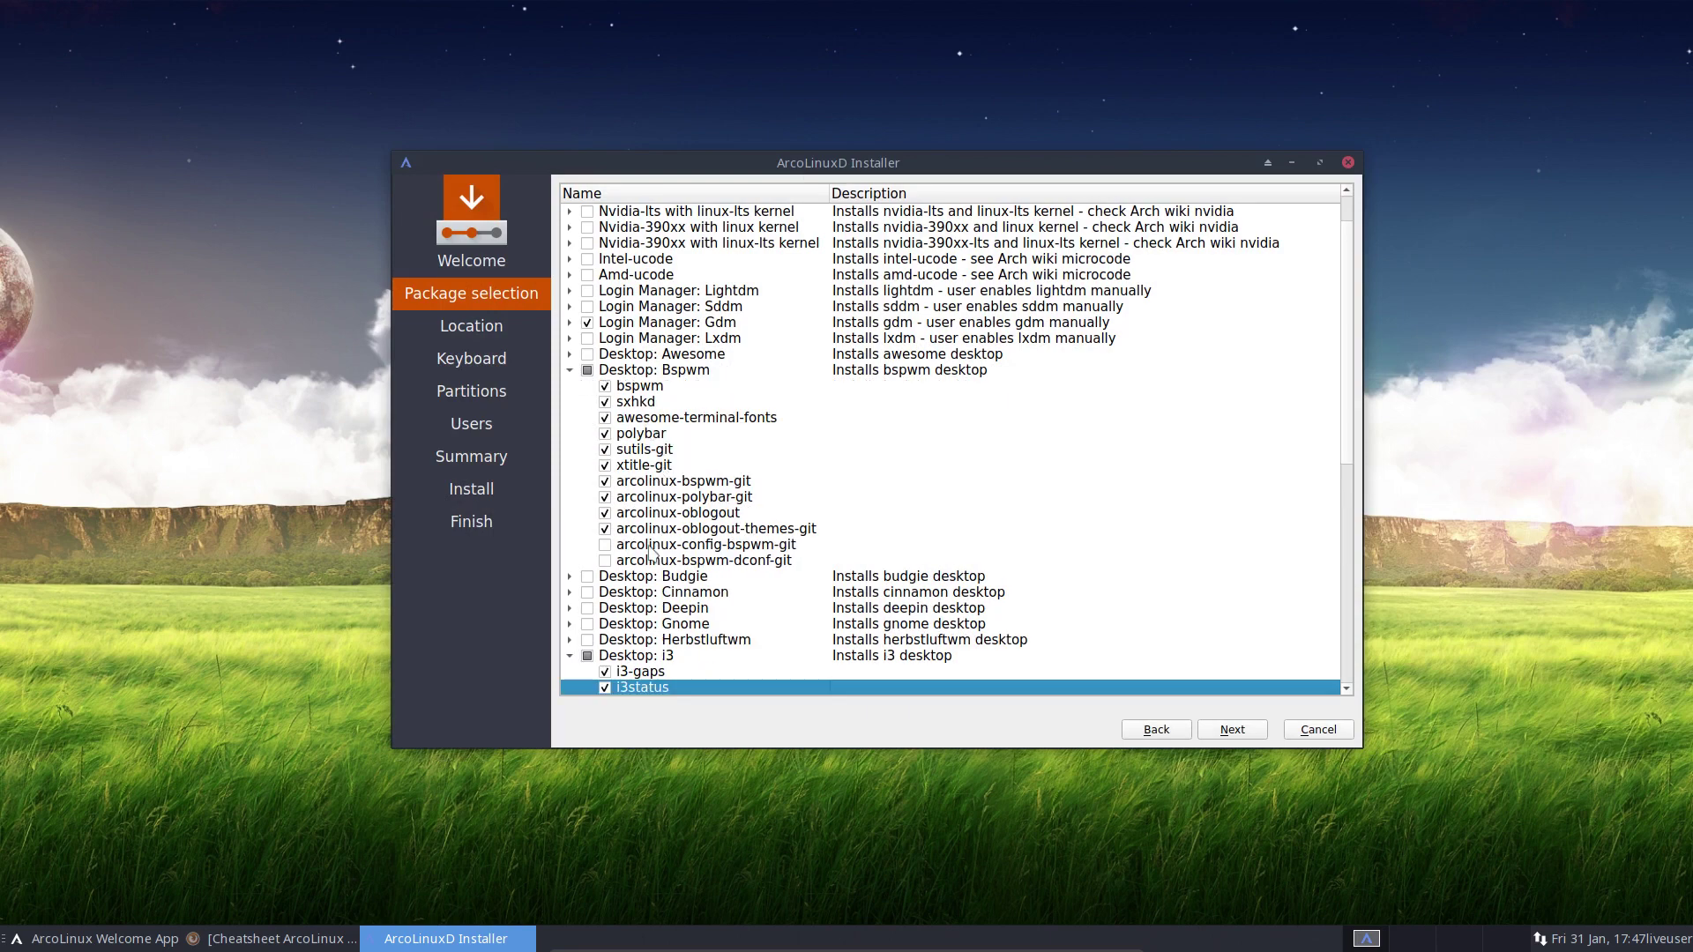
scroll(774, 572, down, 5)
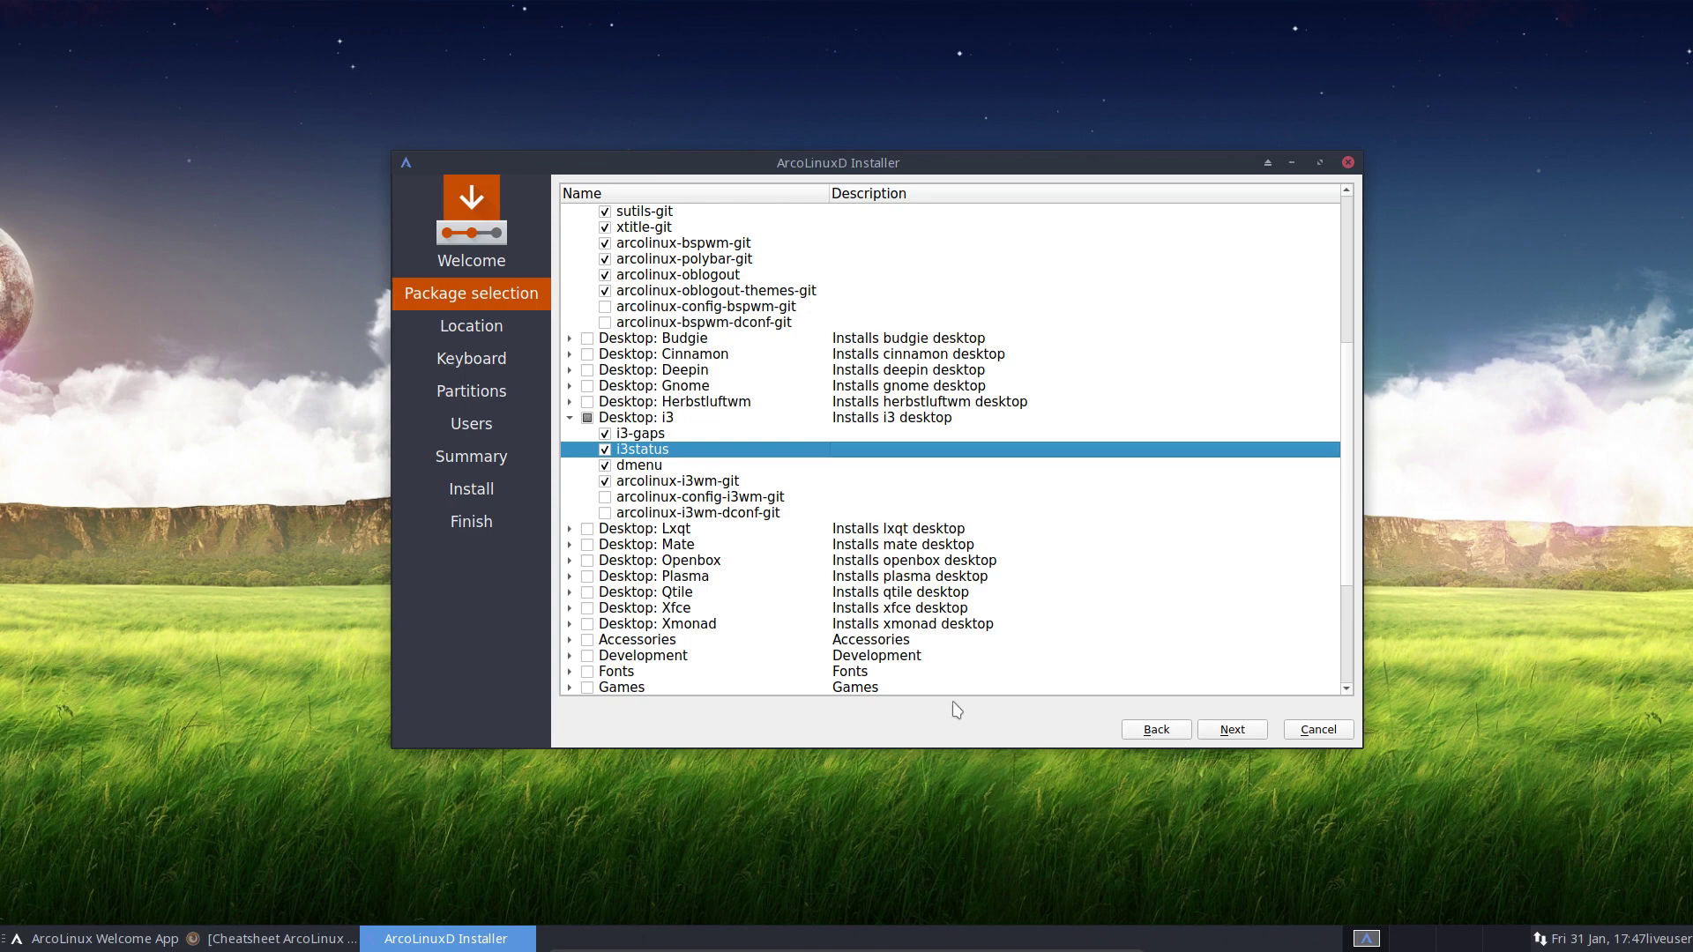
scroll(818, 668, down, 1)
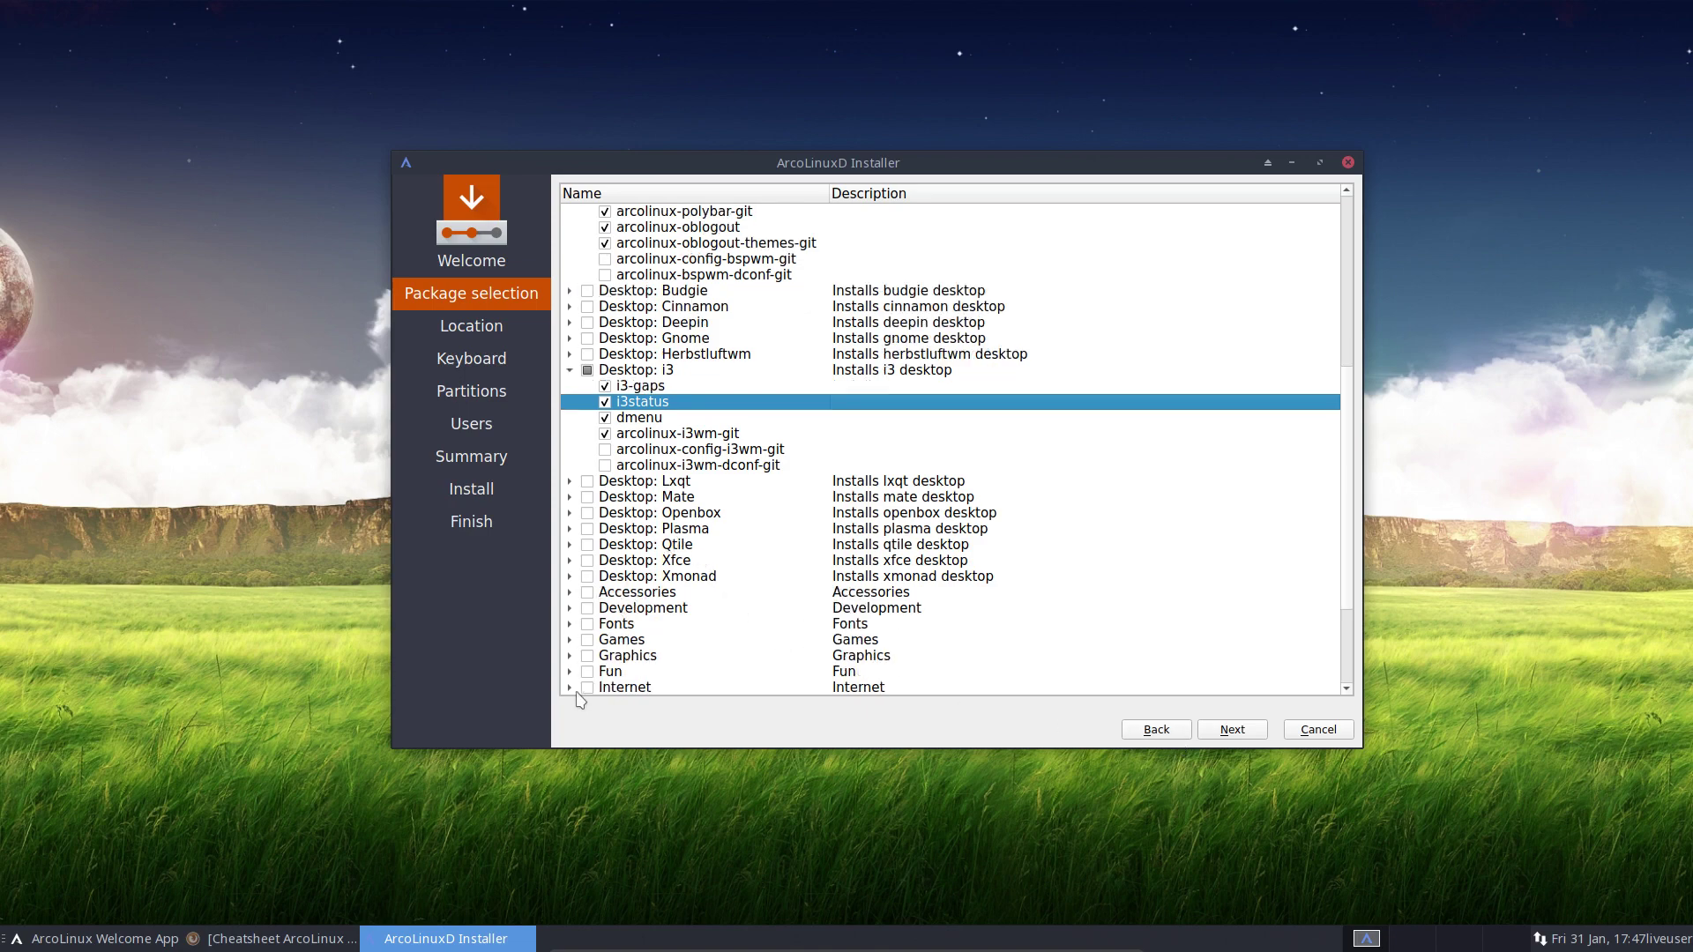
scroll(646, 681, down, 3)
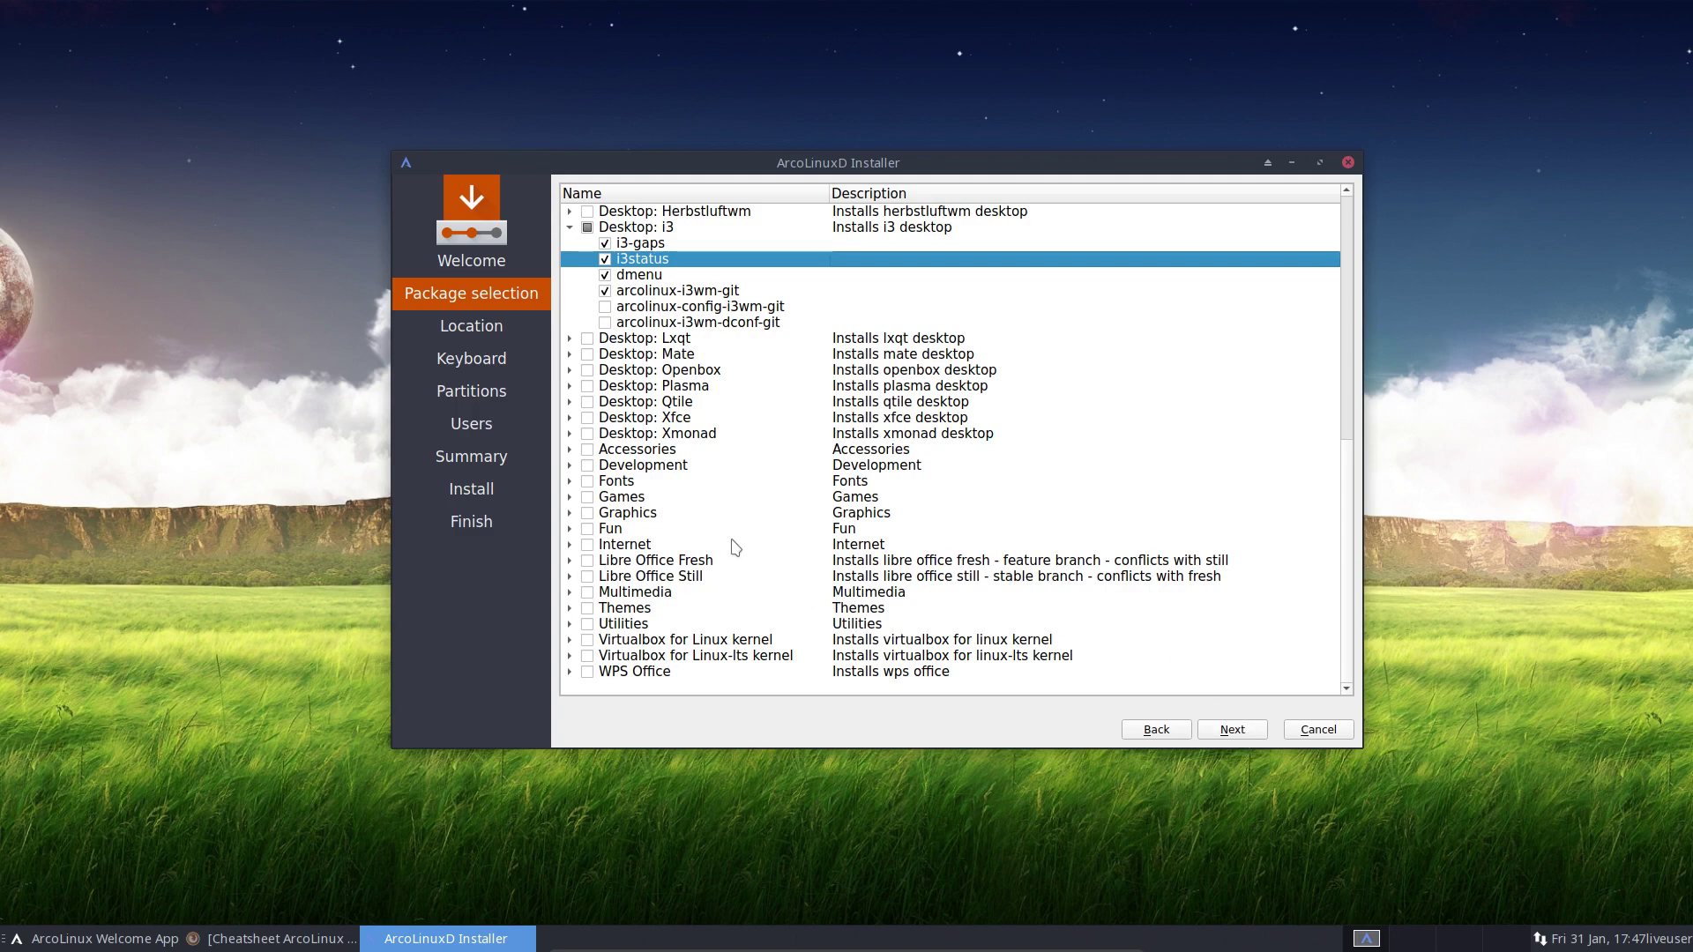
scroll(723, 540, up, 3)
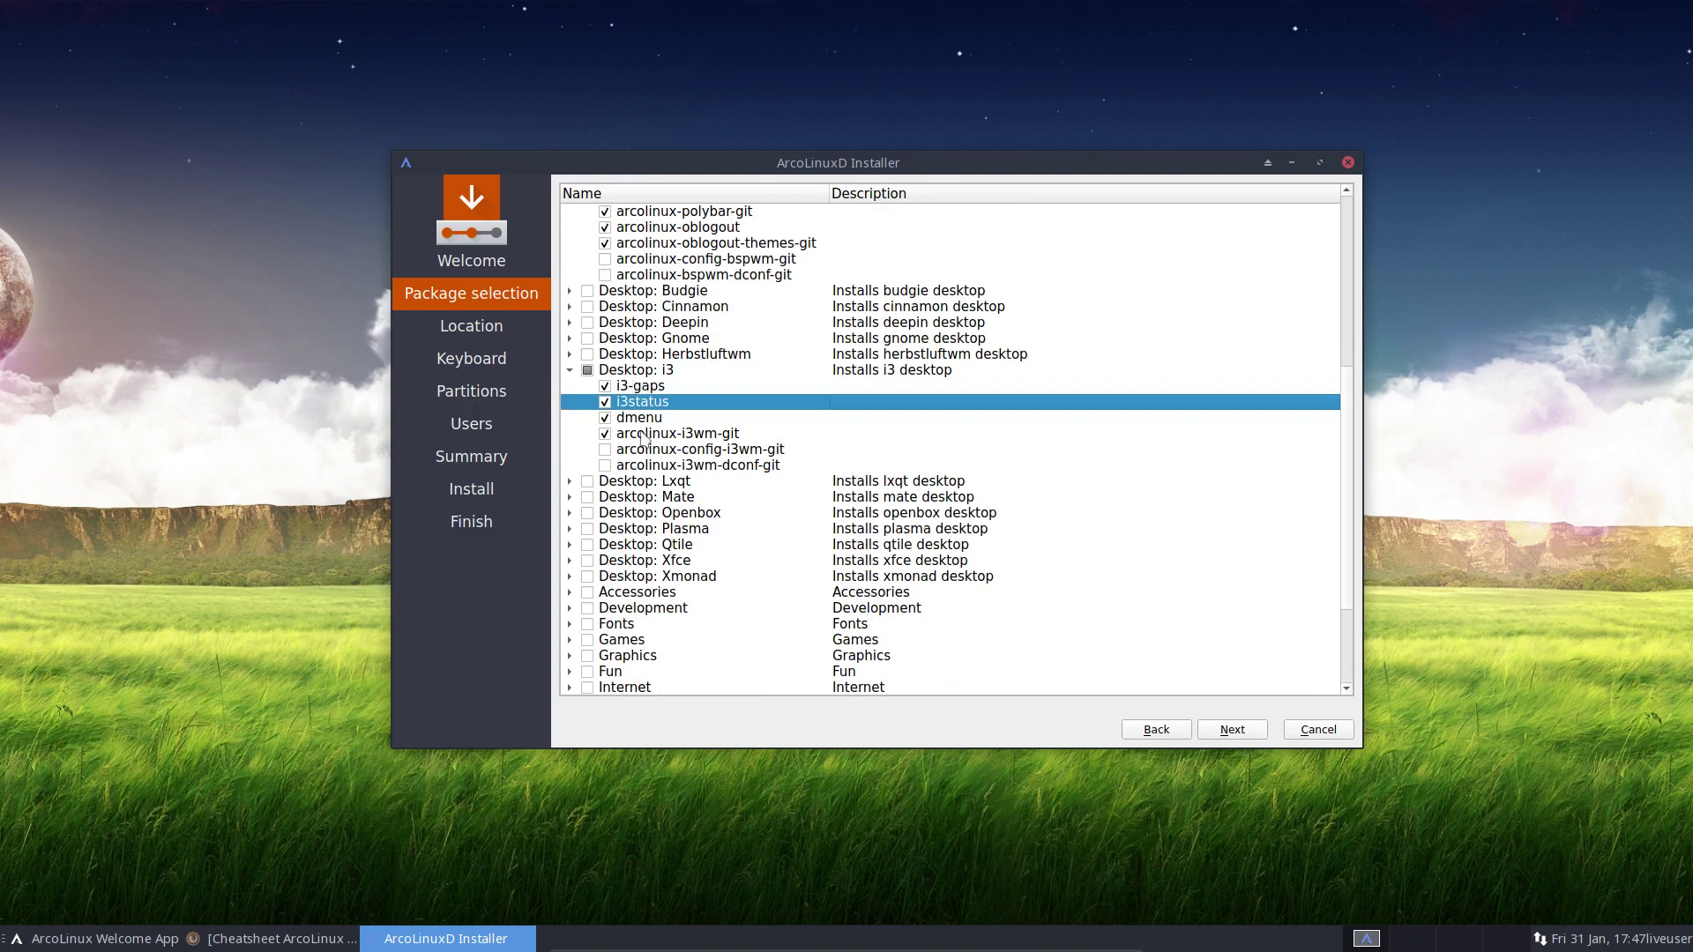
Keep the Brussels timezone and choose the Belgian keyboard layout
click(1235, 732)
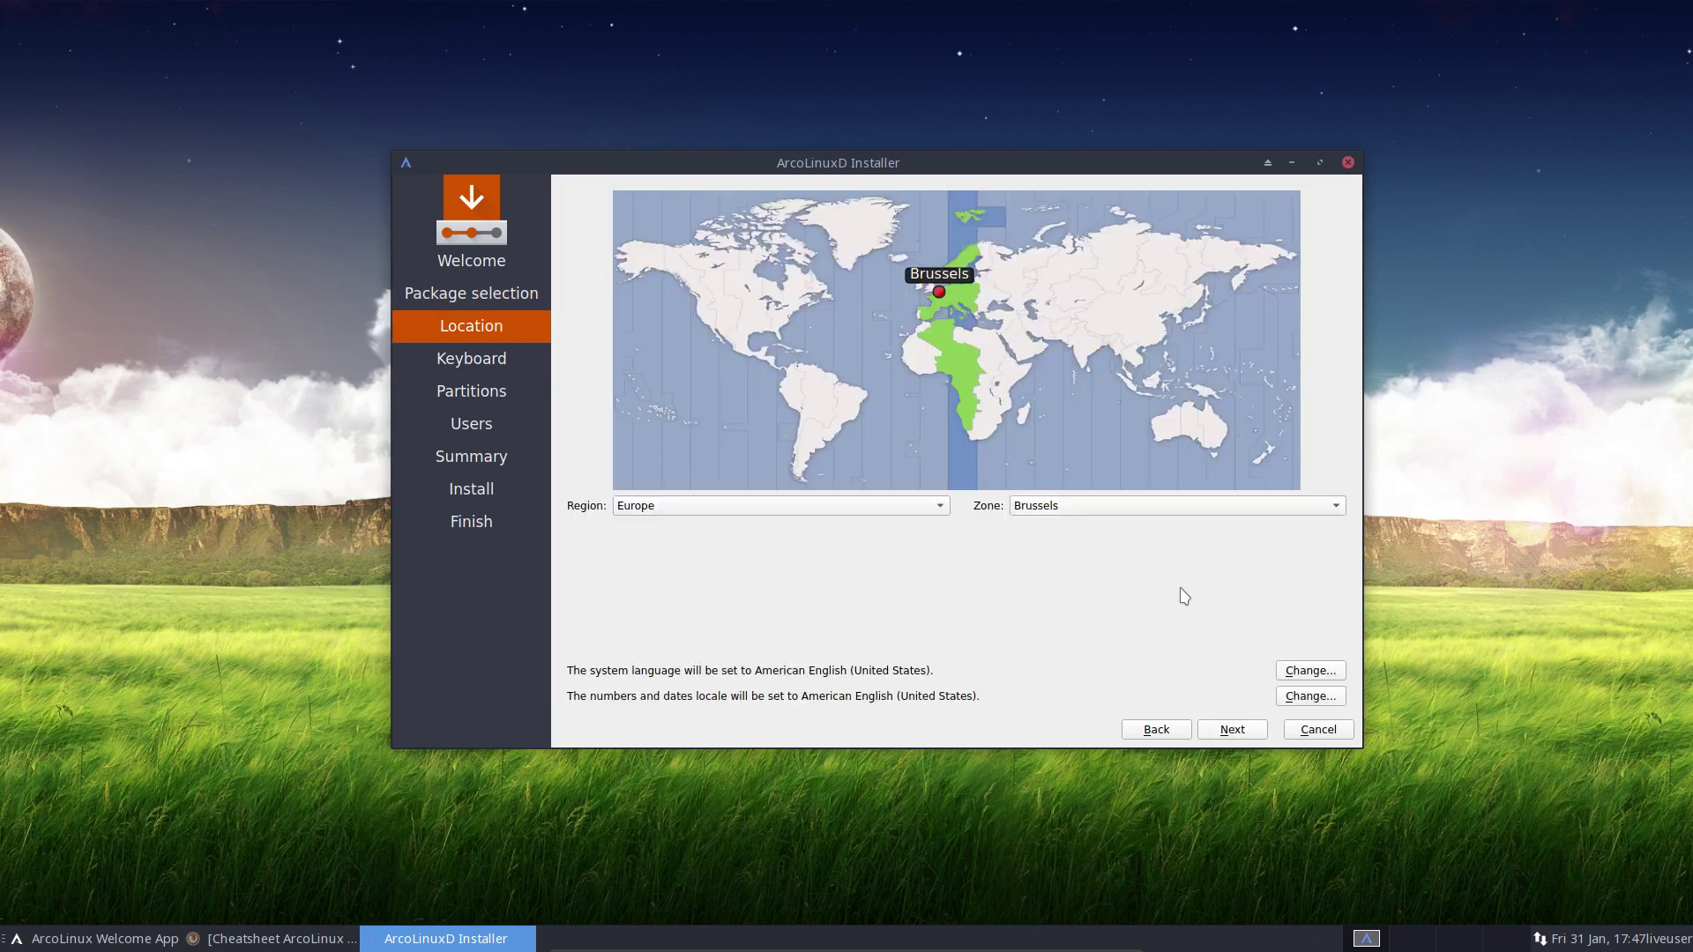
click(1249, 731)
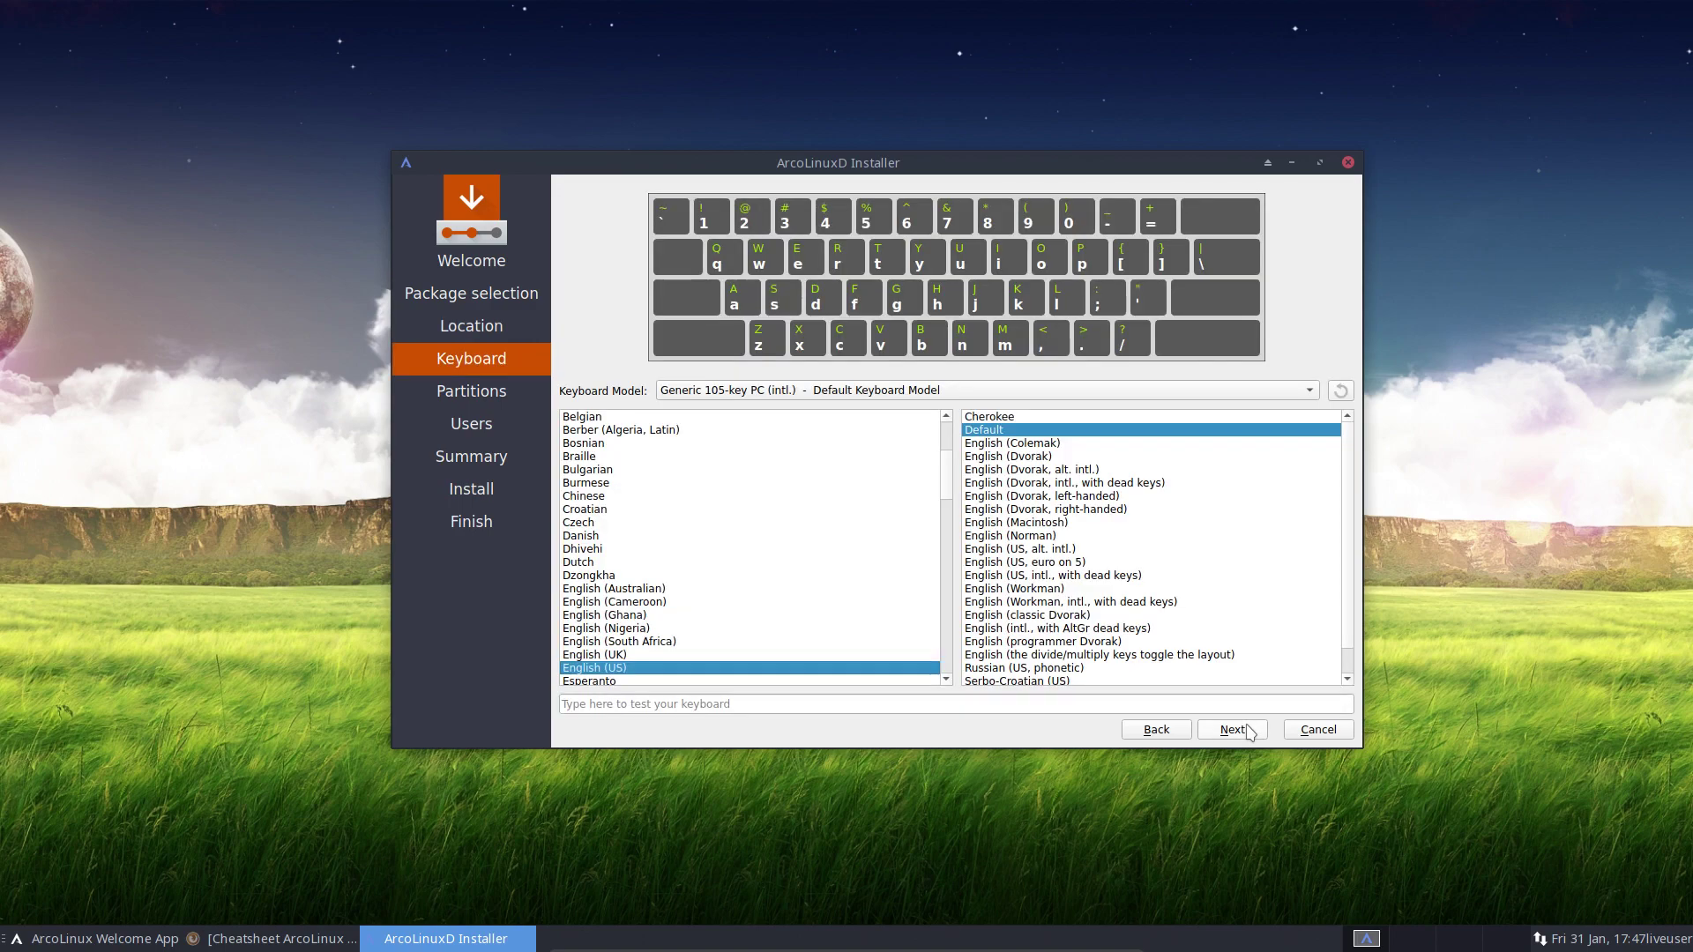
click(719, 417)
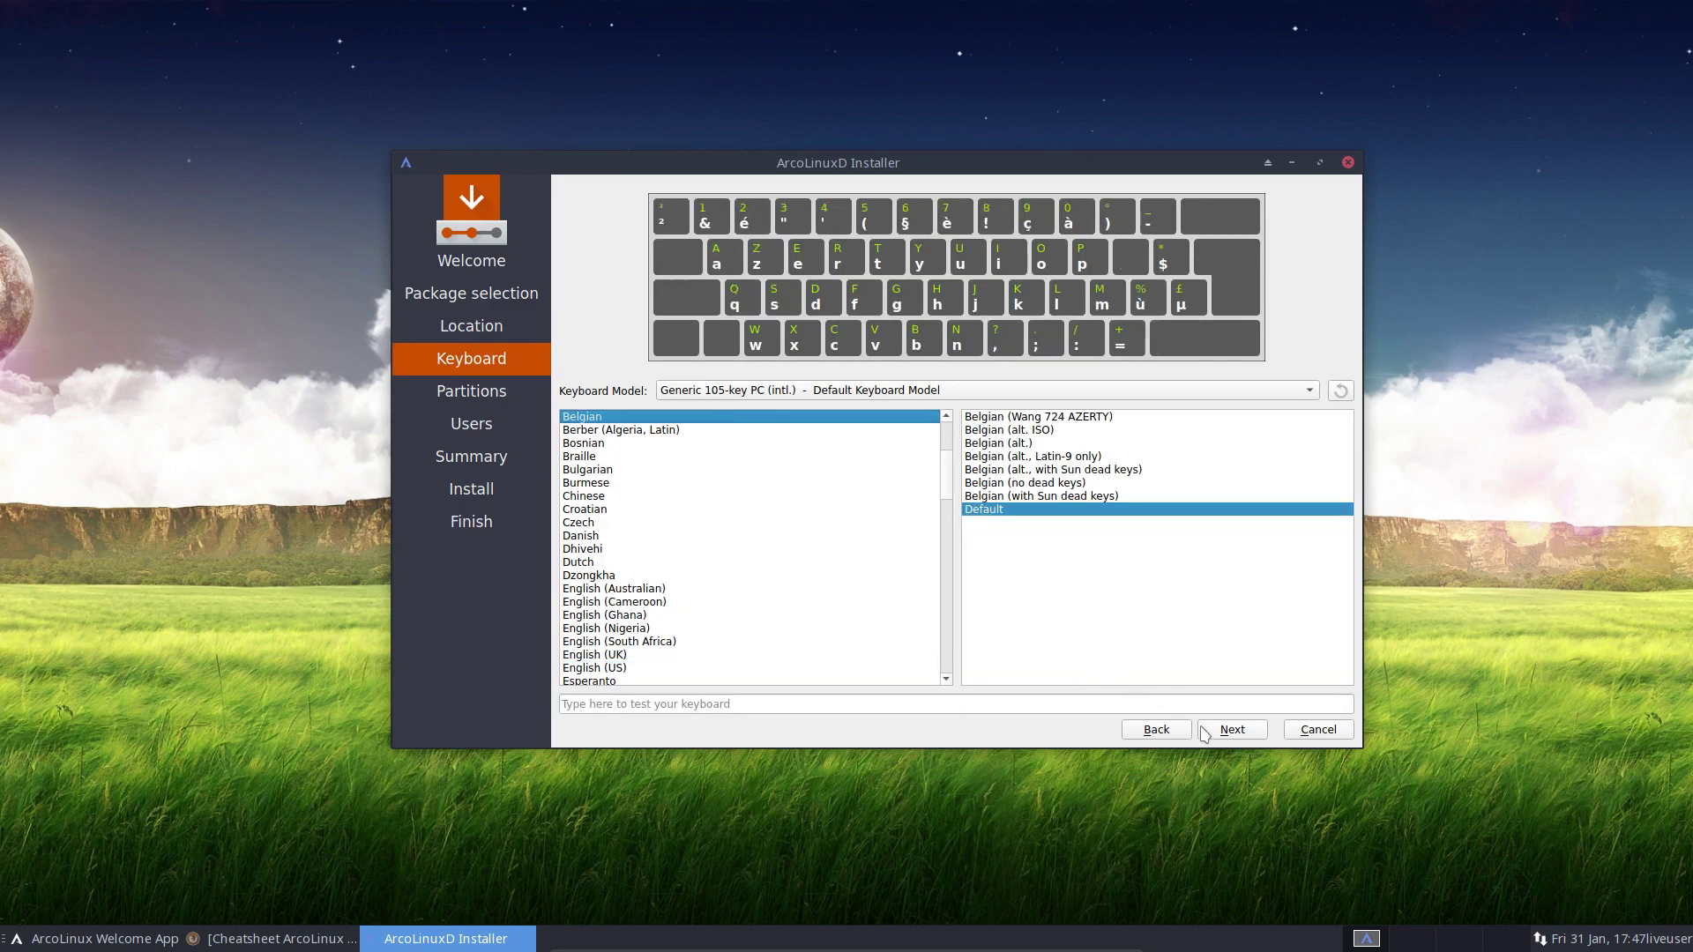
Choose Erase disk with No Swap and encryption turned off
click(1242, 734)
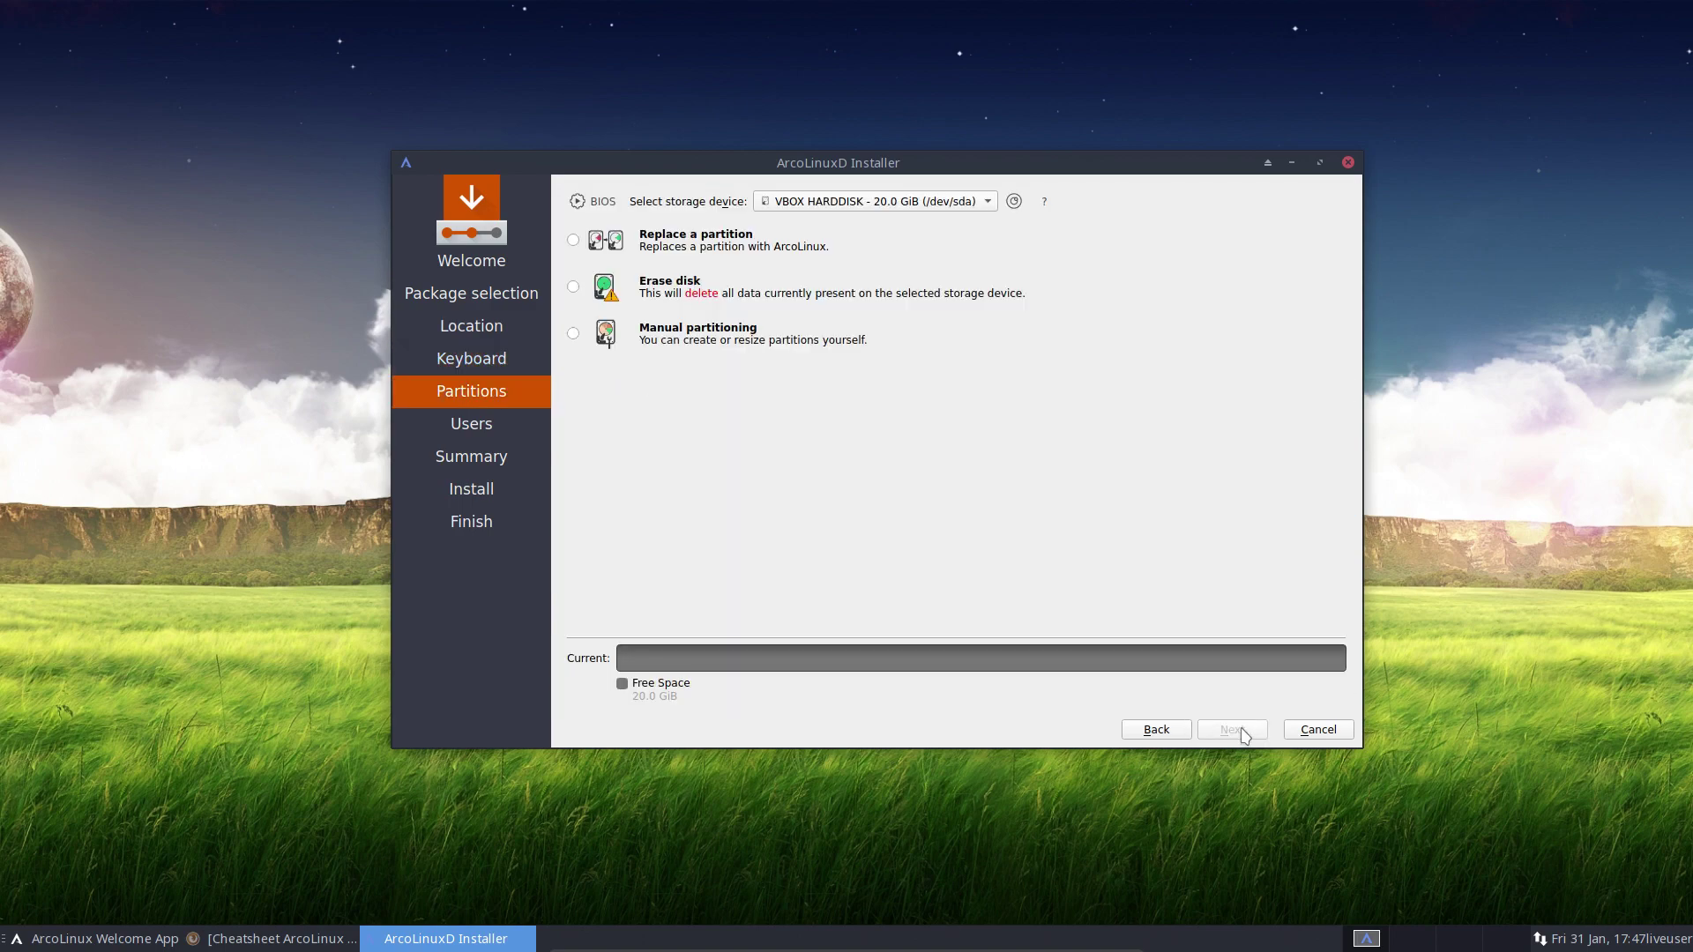
click(578, 290)
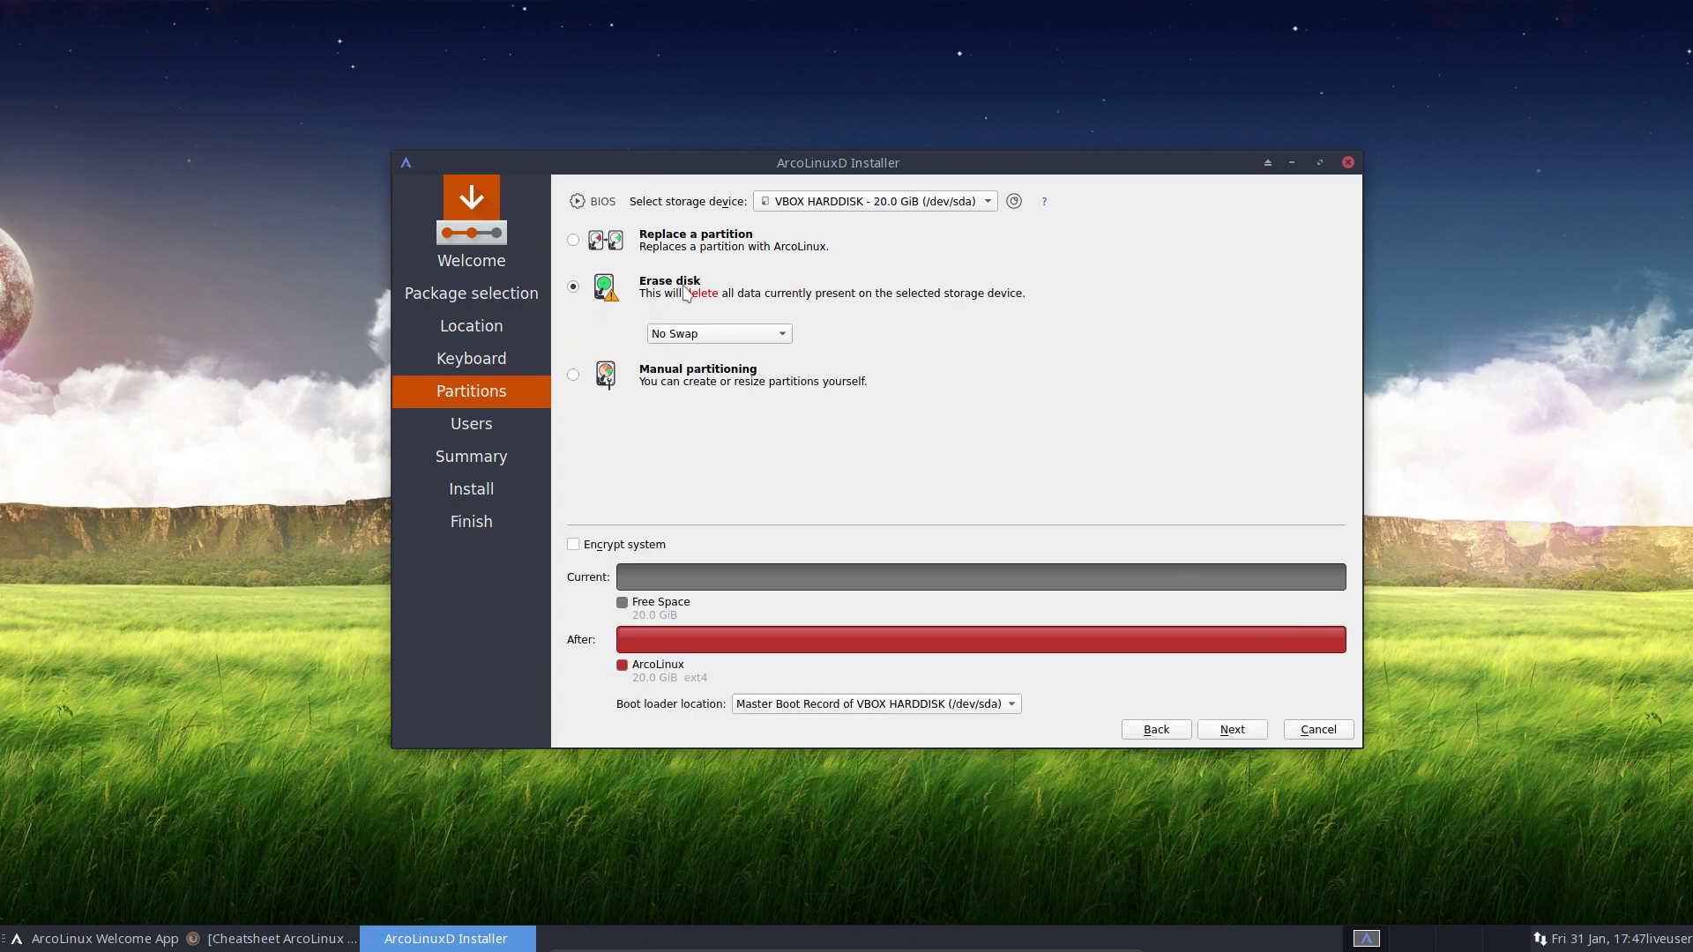
click(741, 335)
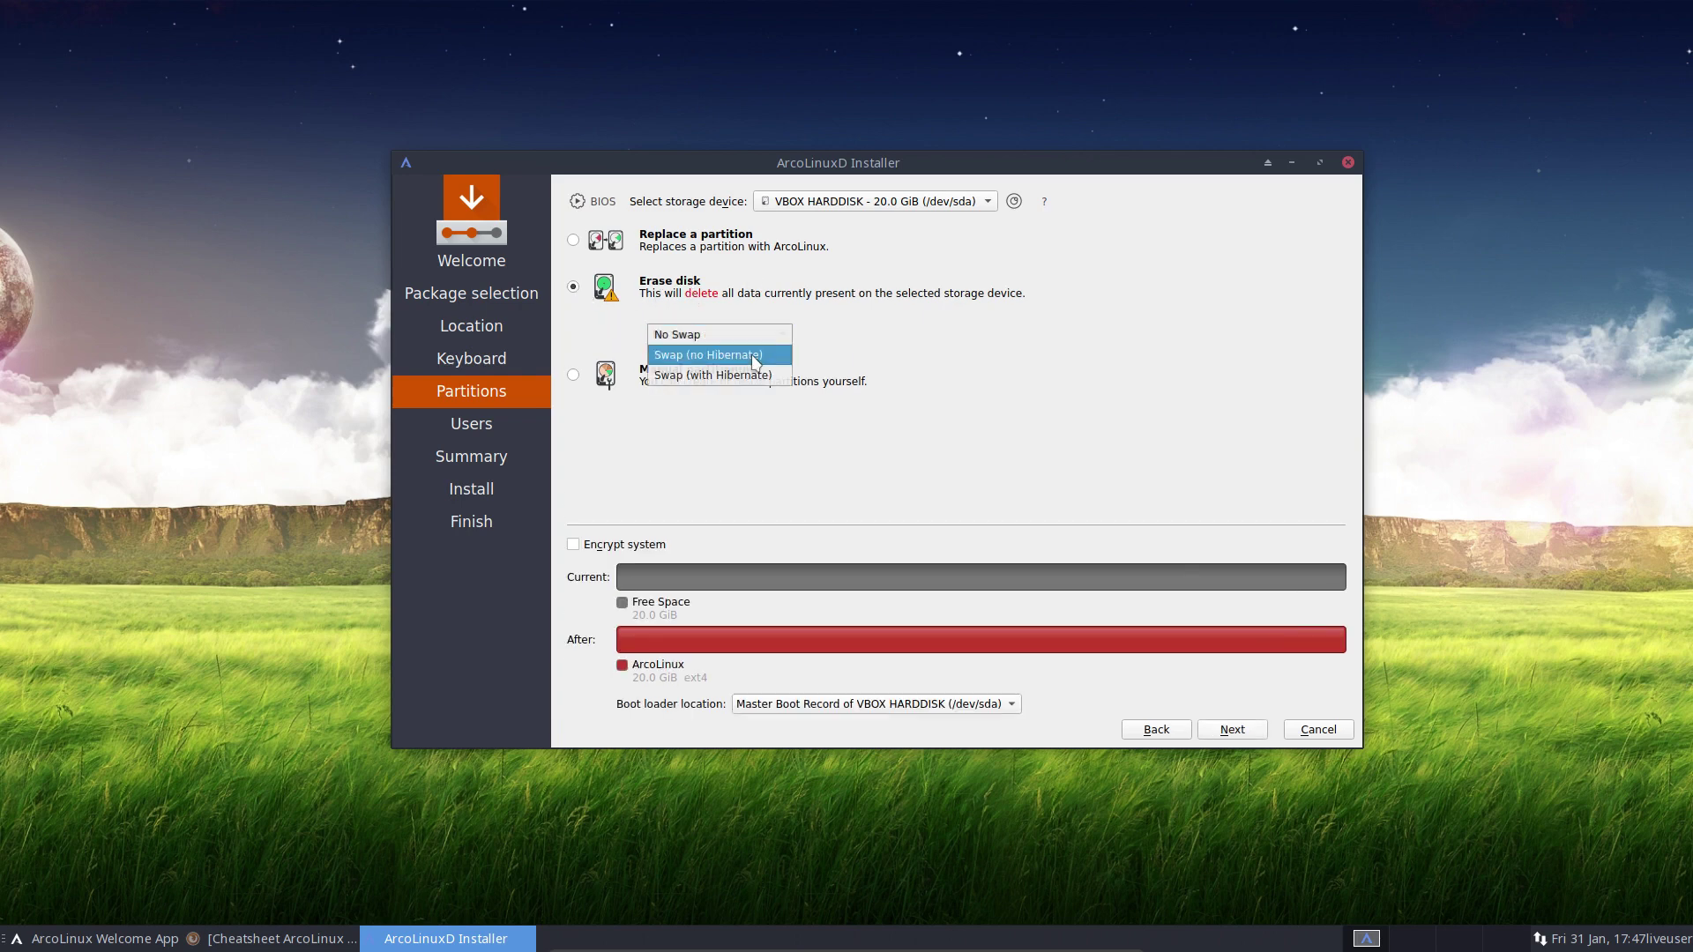
click(764, 353)
click(764, 335)
click(715, 353)
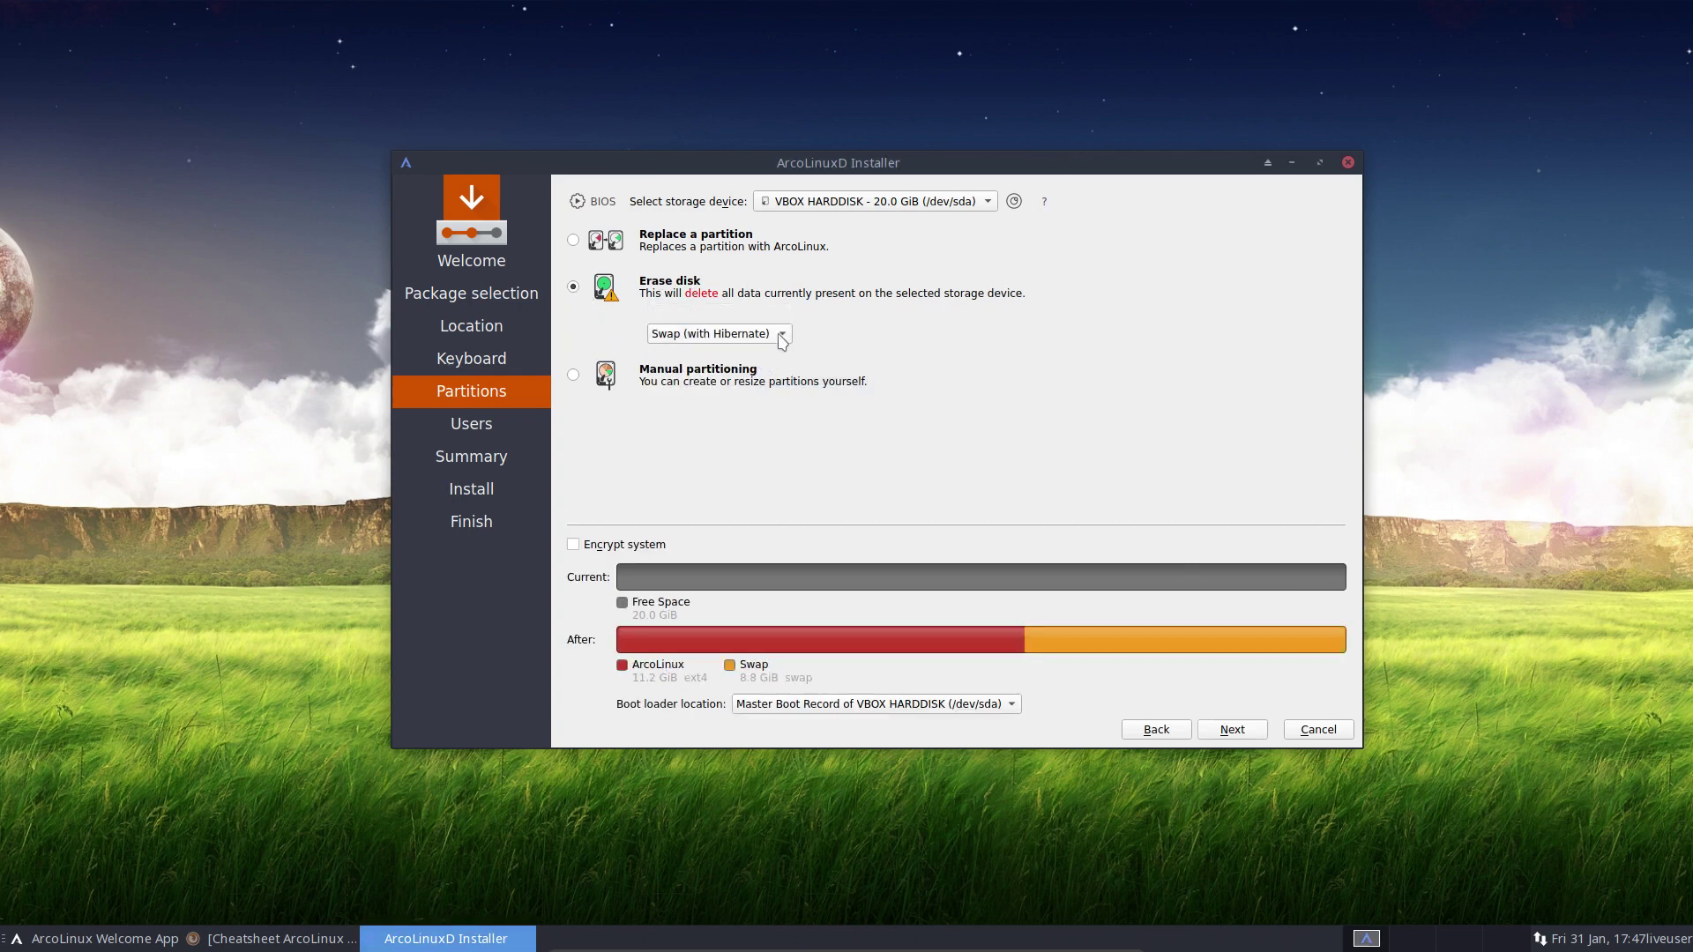
click(611, 545)
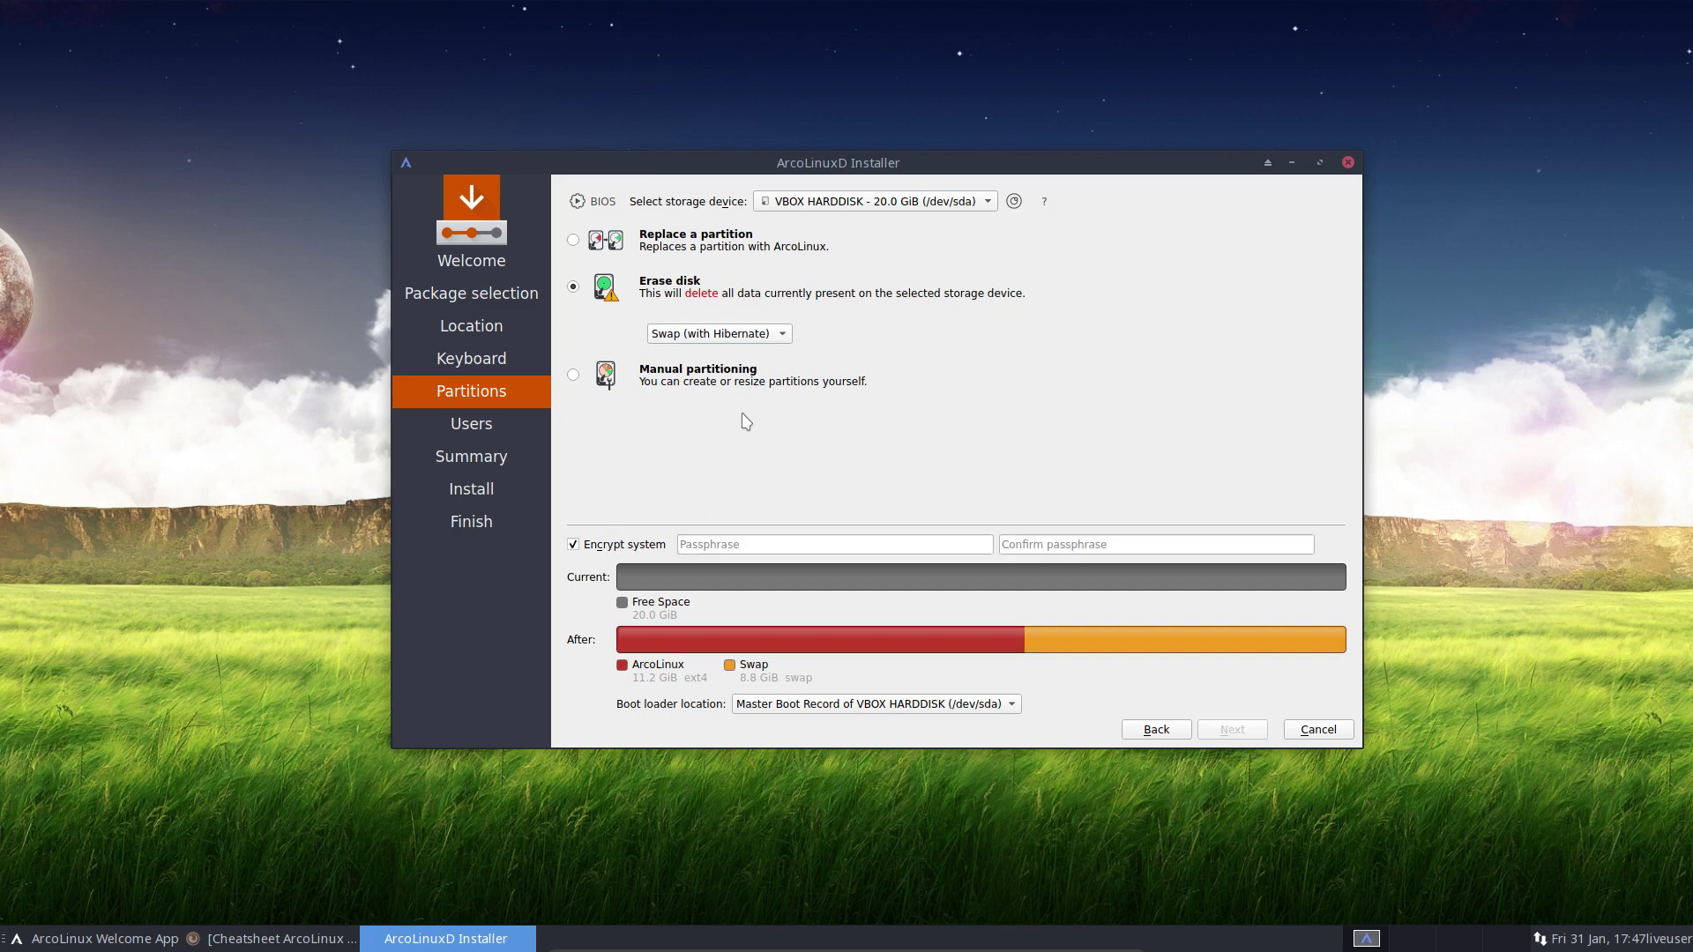
click(739, 336)
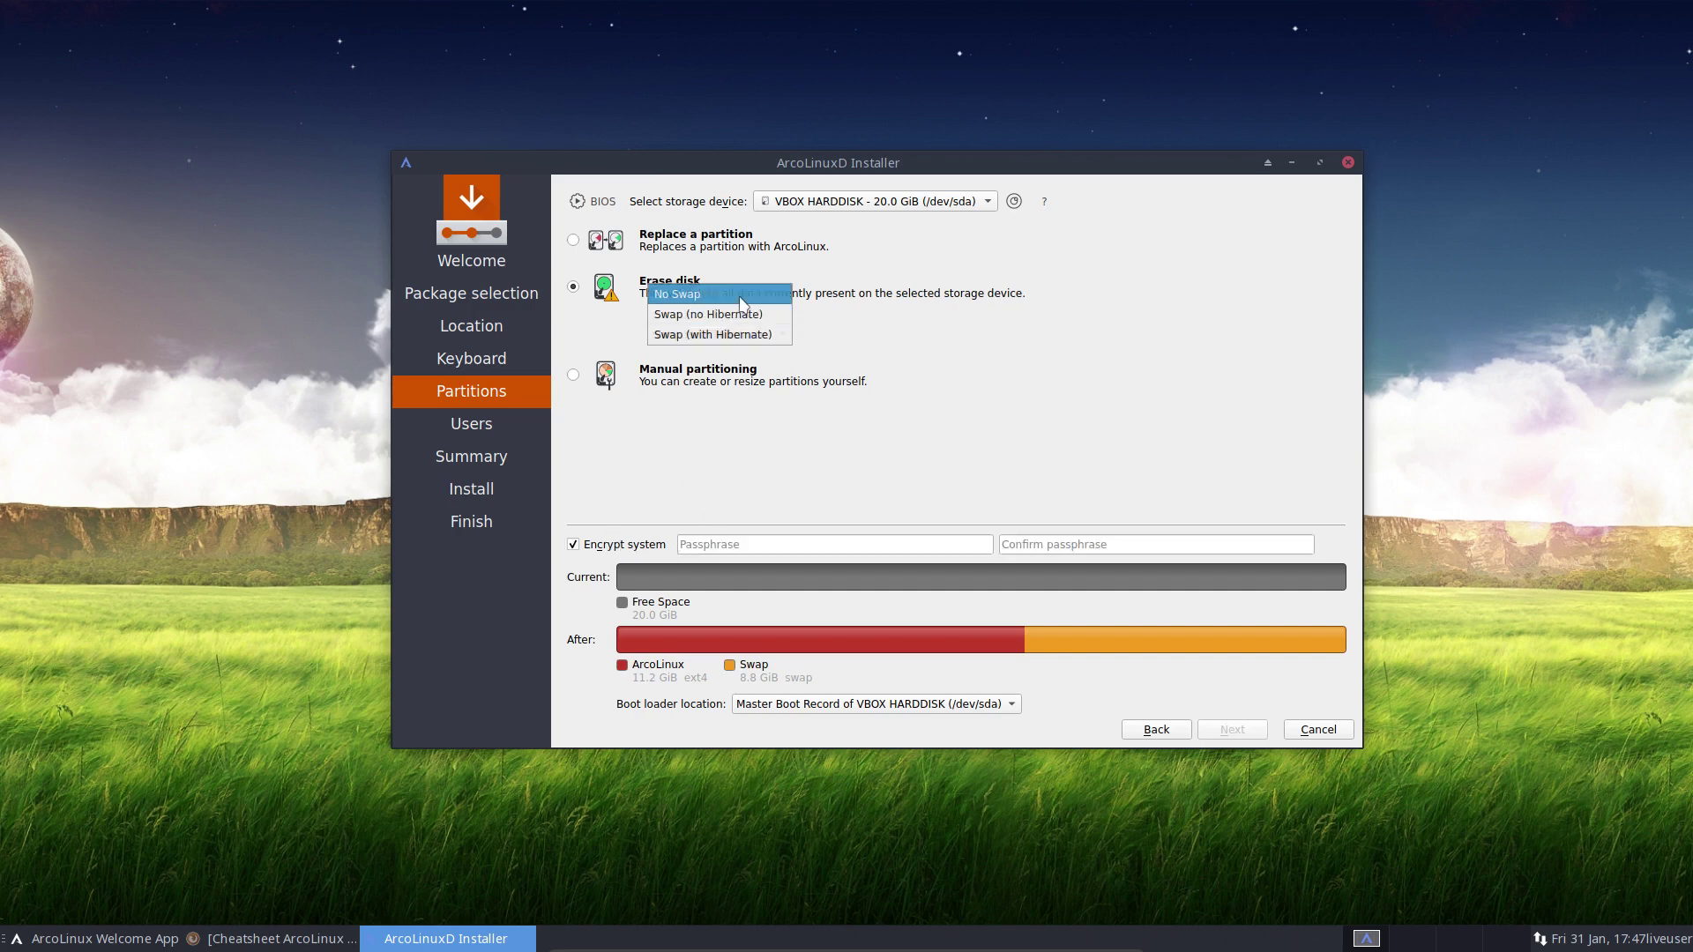
click(743, 300)
click(577, 548)
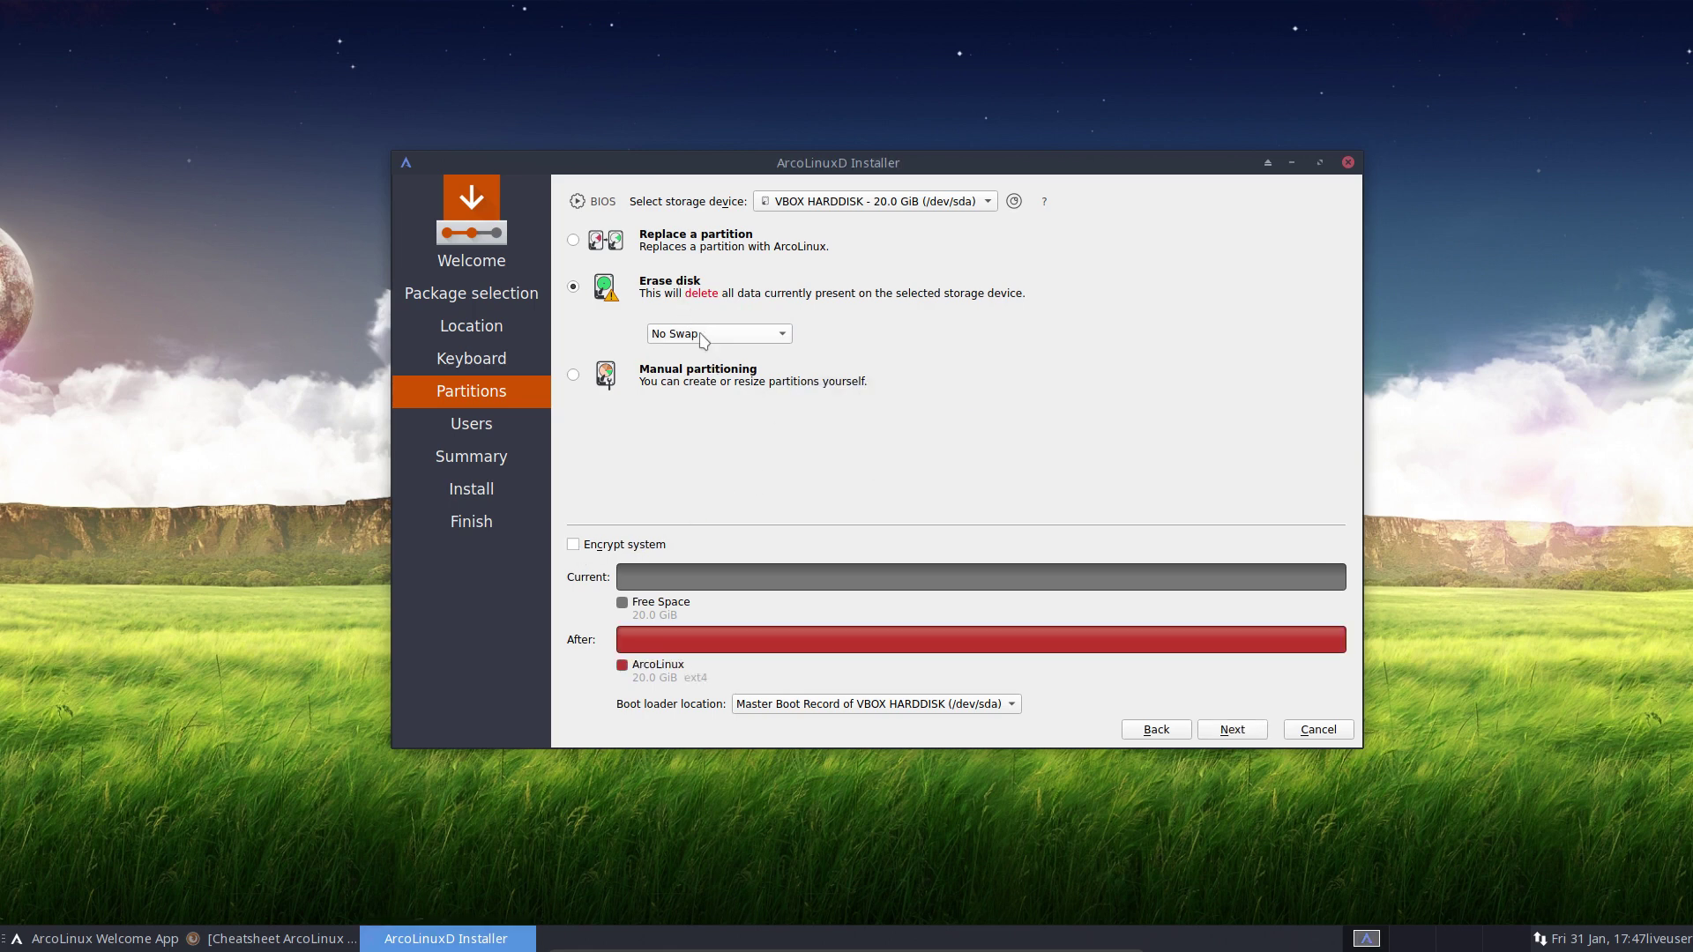
Enter the username, computer name ArcoLinuxD and password, and enable auto-login with same admin password
click(1230, 730)
text(erik)
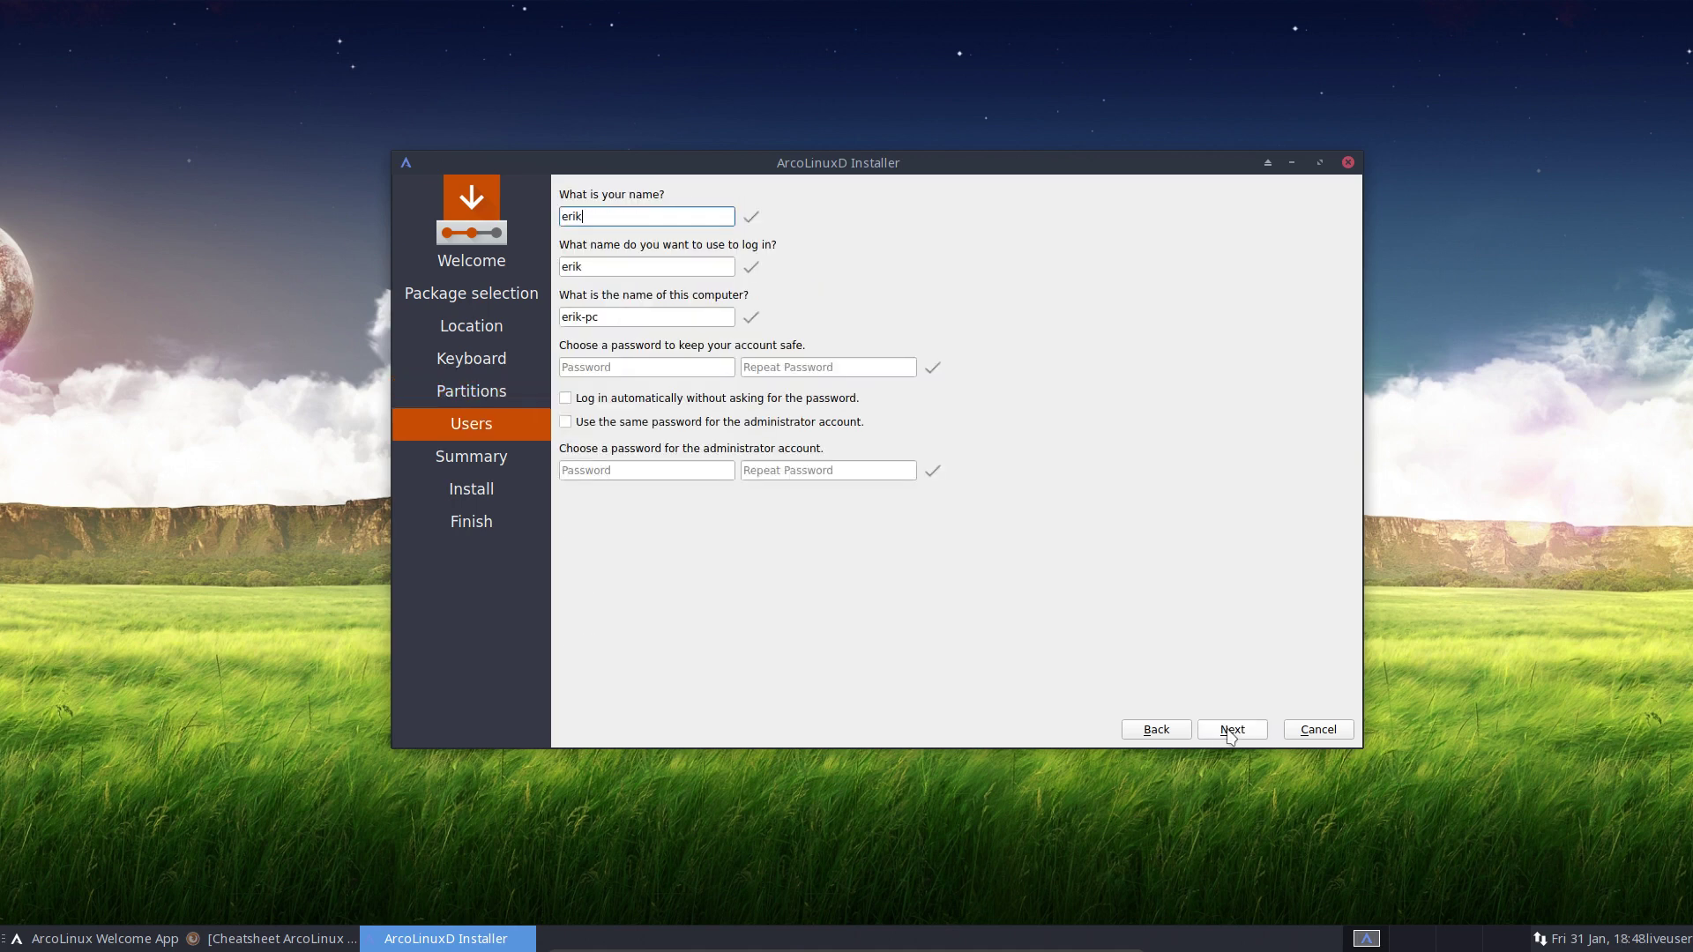
key(Tab)
key(Tab)
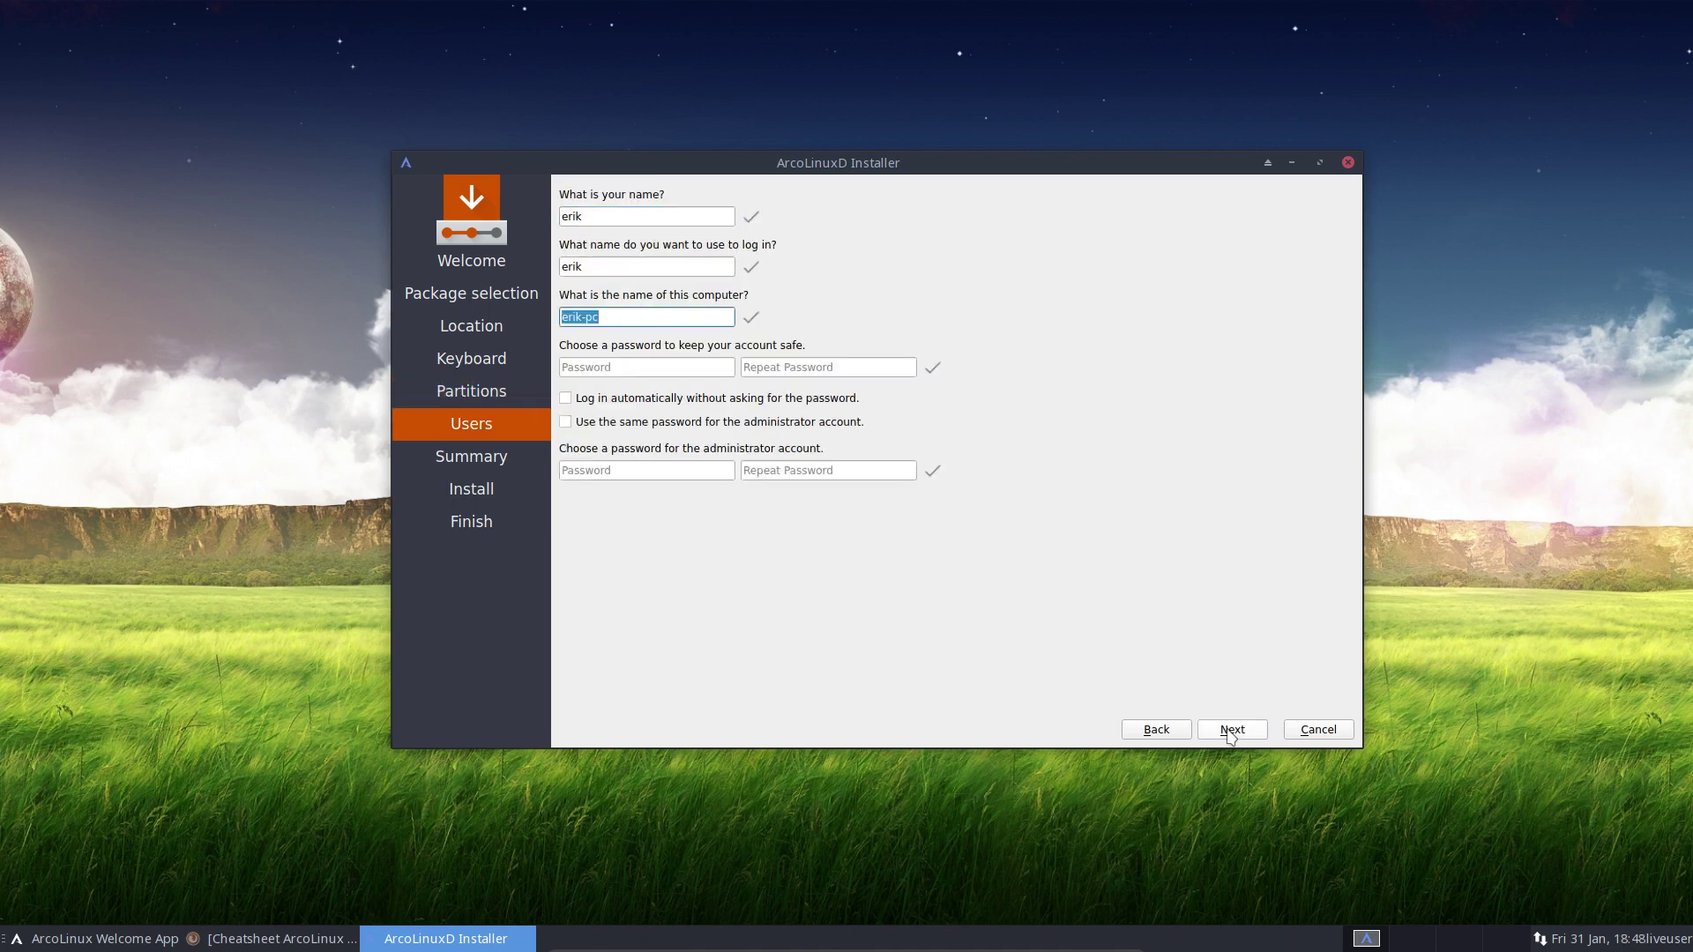
text(ArcoLinuxD)
key(Tab)
text(test)
key(Tab)
text(test)
key(Tab)
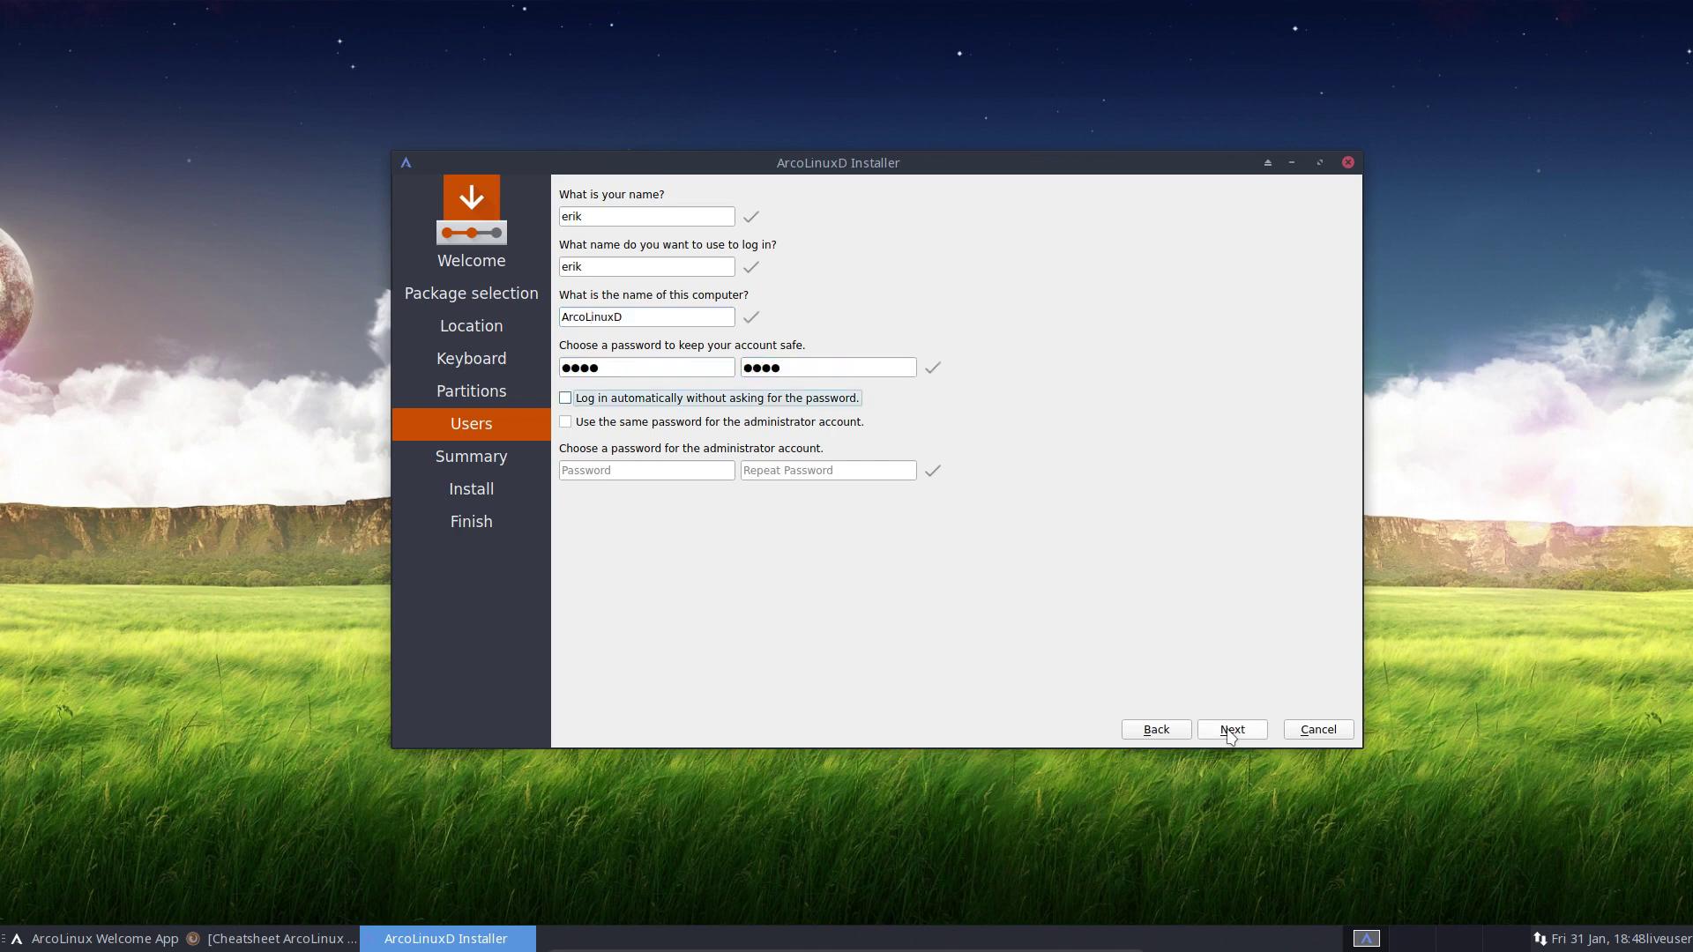
key(space)
key(Tab)
key(space)
click(1229, 731)
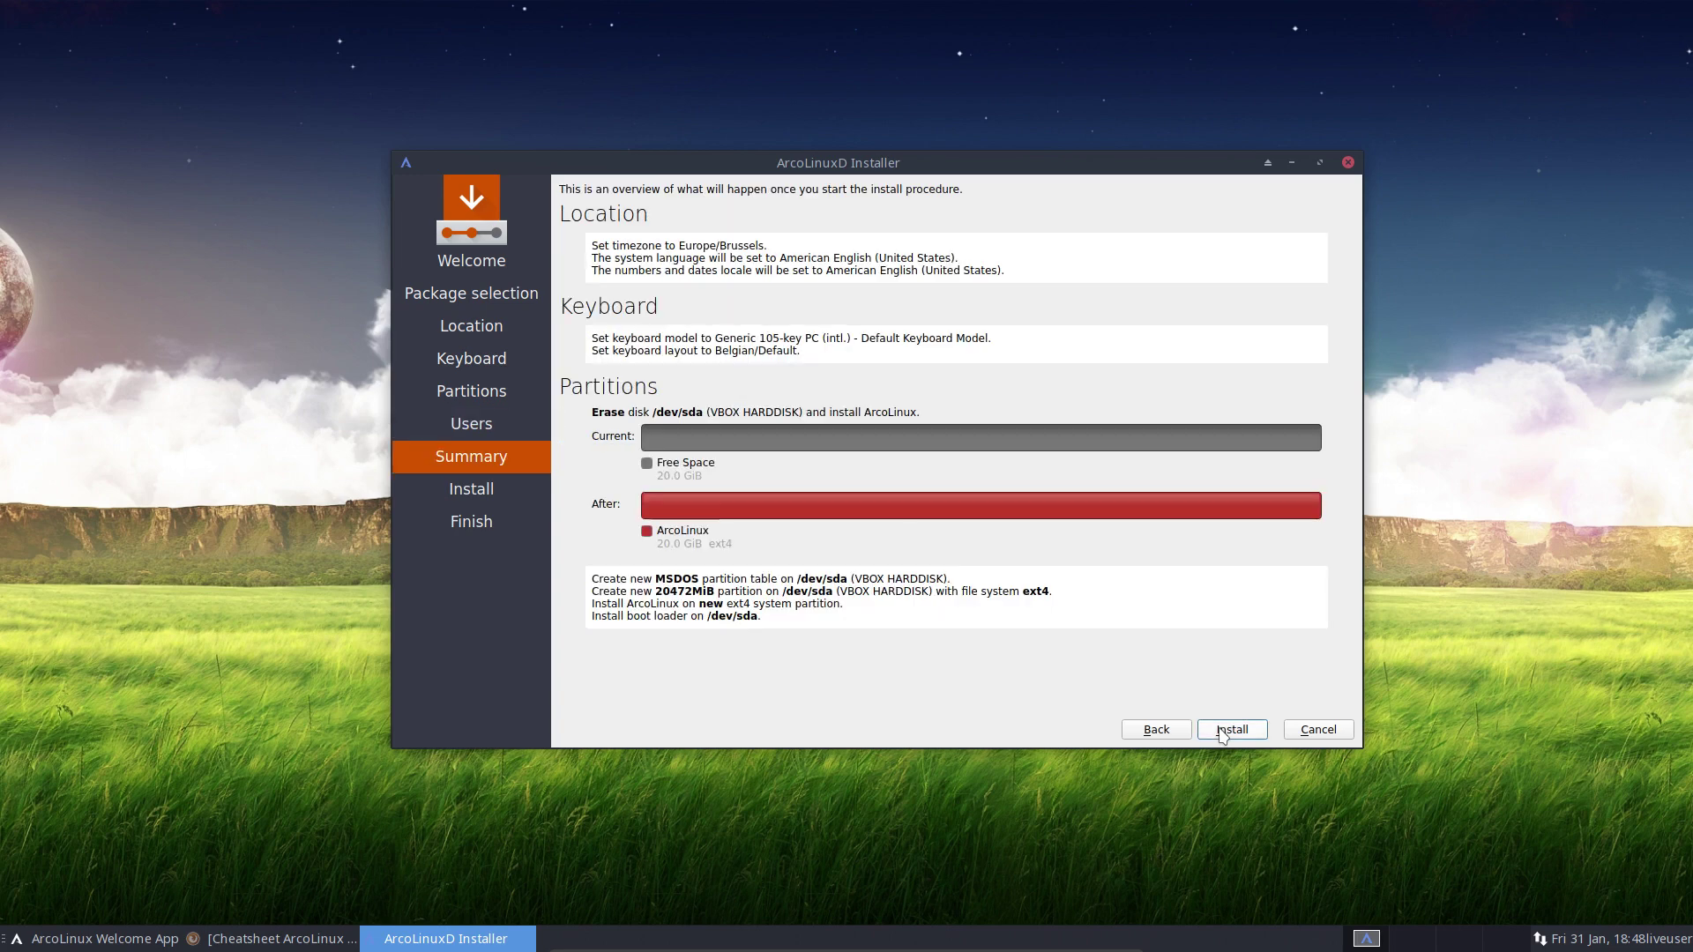
Start the ArcoLinuxD installation and let it run to the 'All done' Finish page
click(1225, 731)
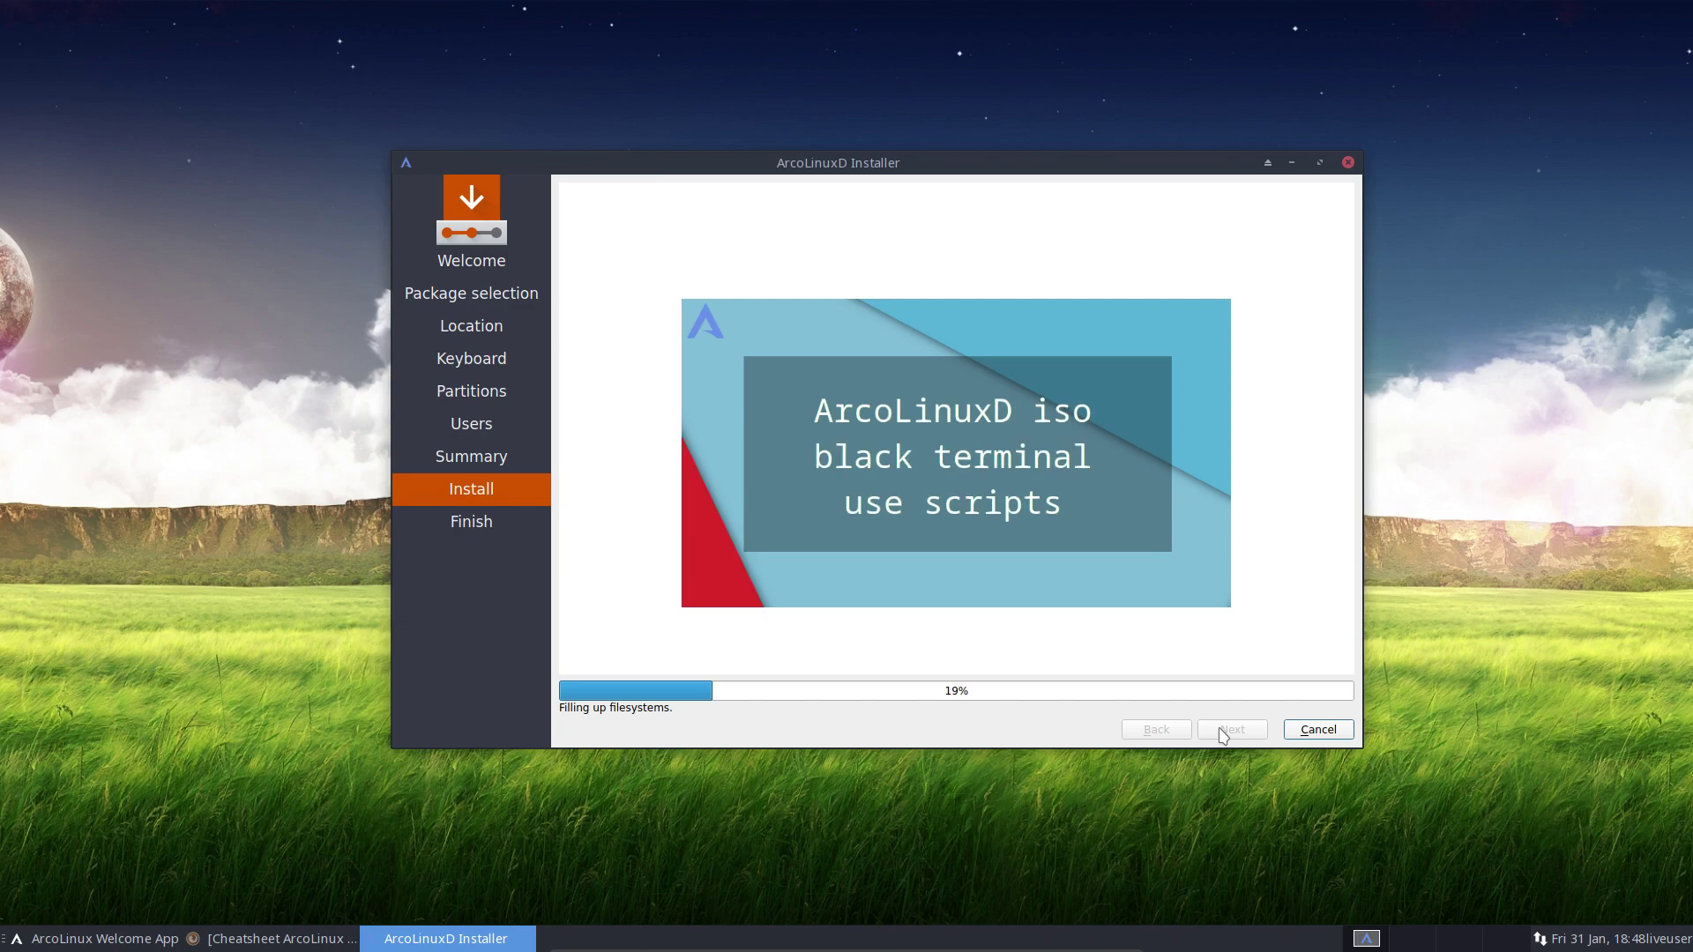
key(Control_R+f)
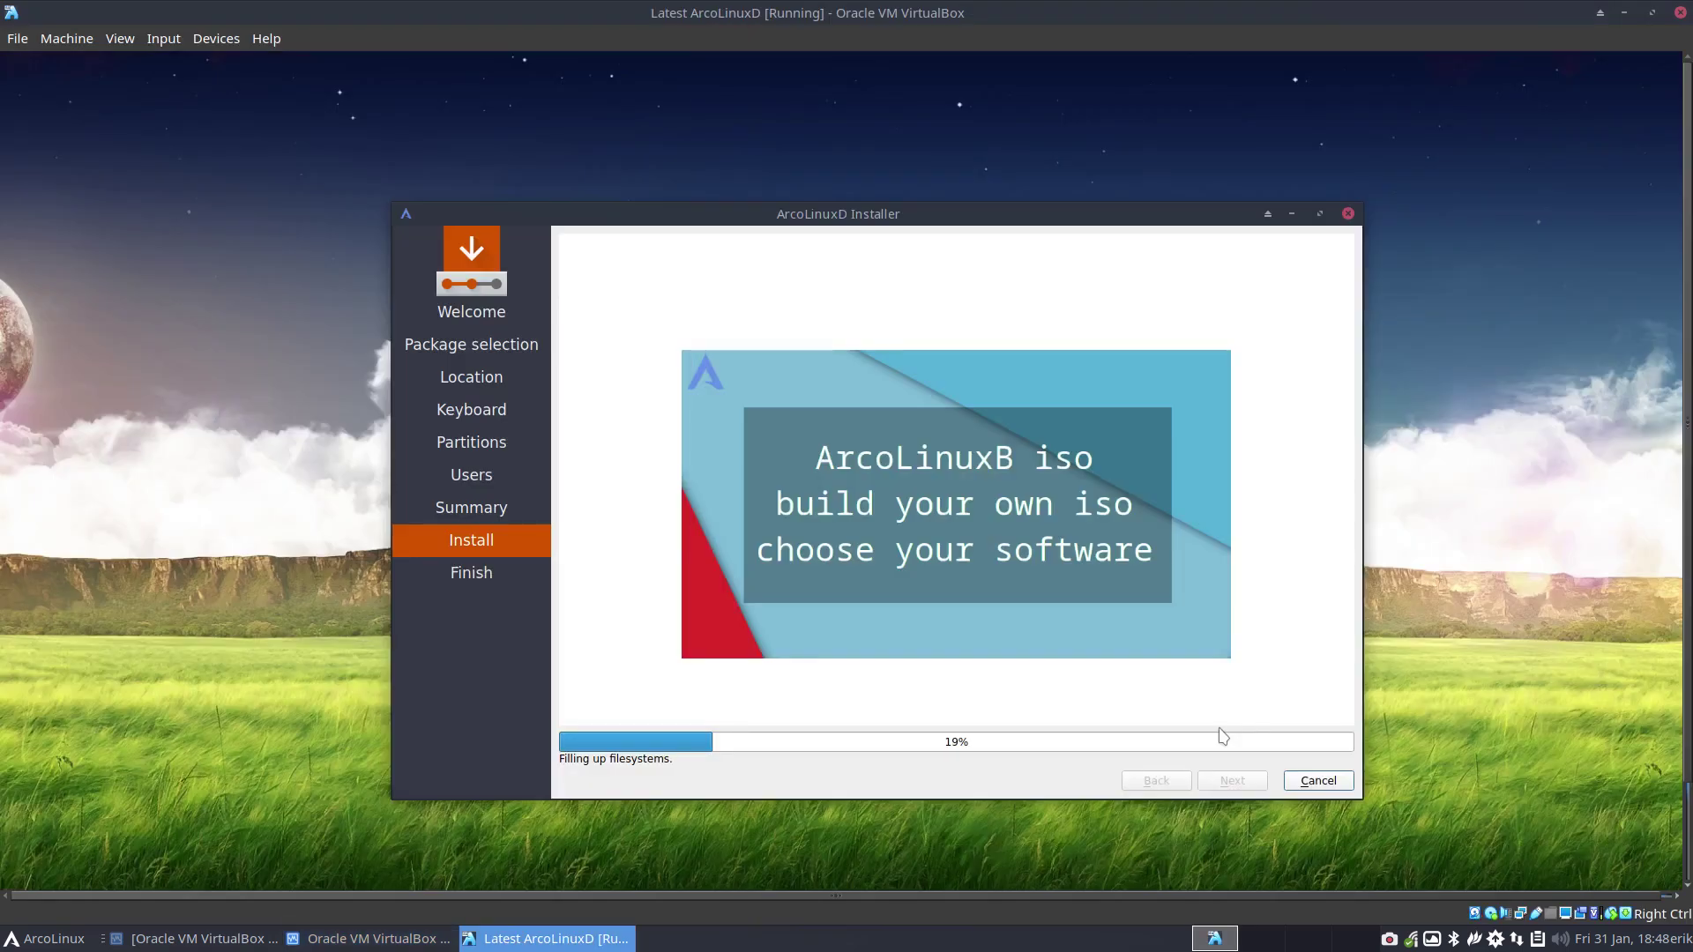
click(1393, 940)
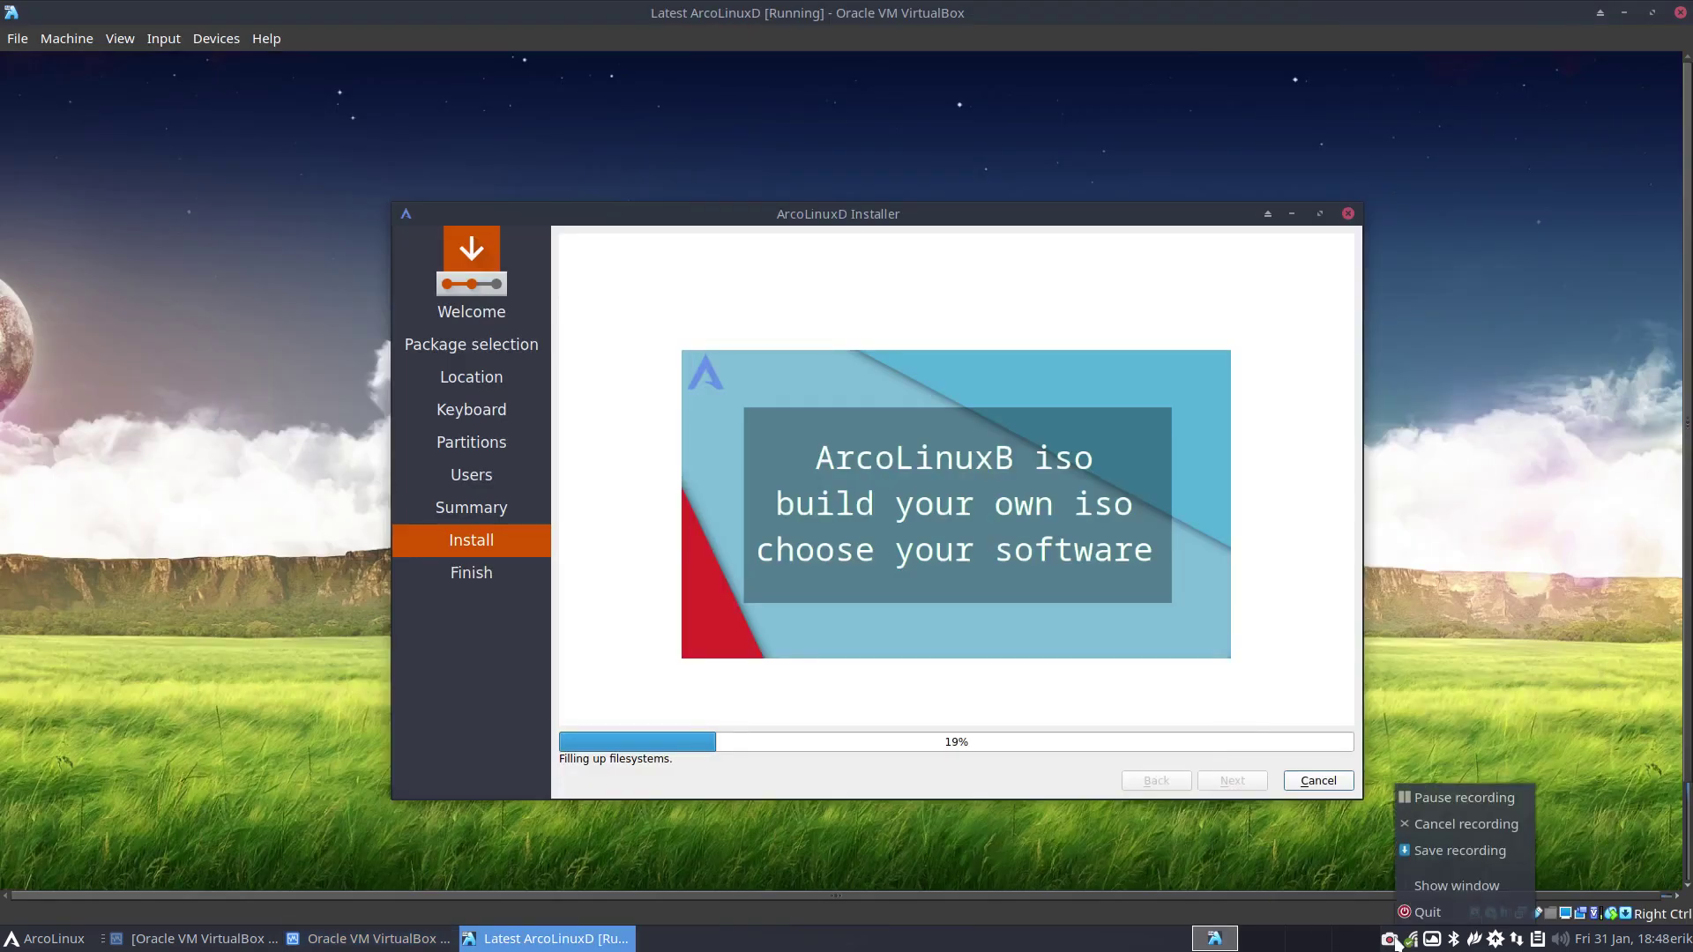
click(1480, 797)
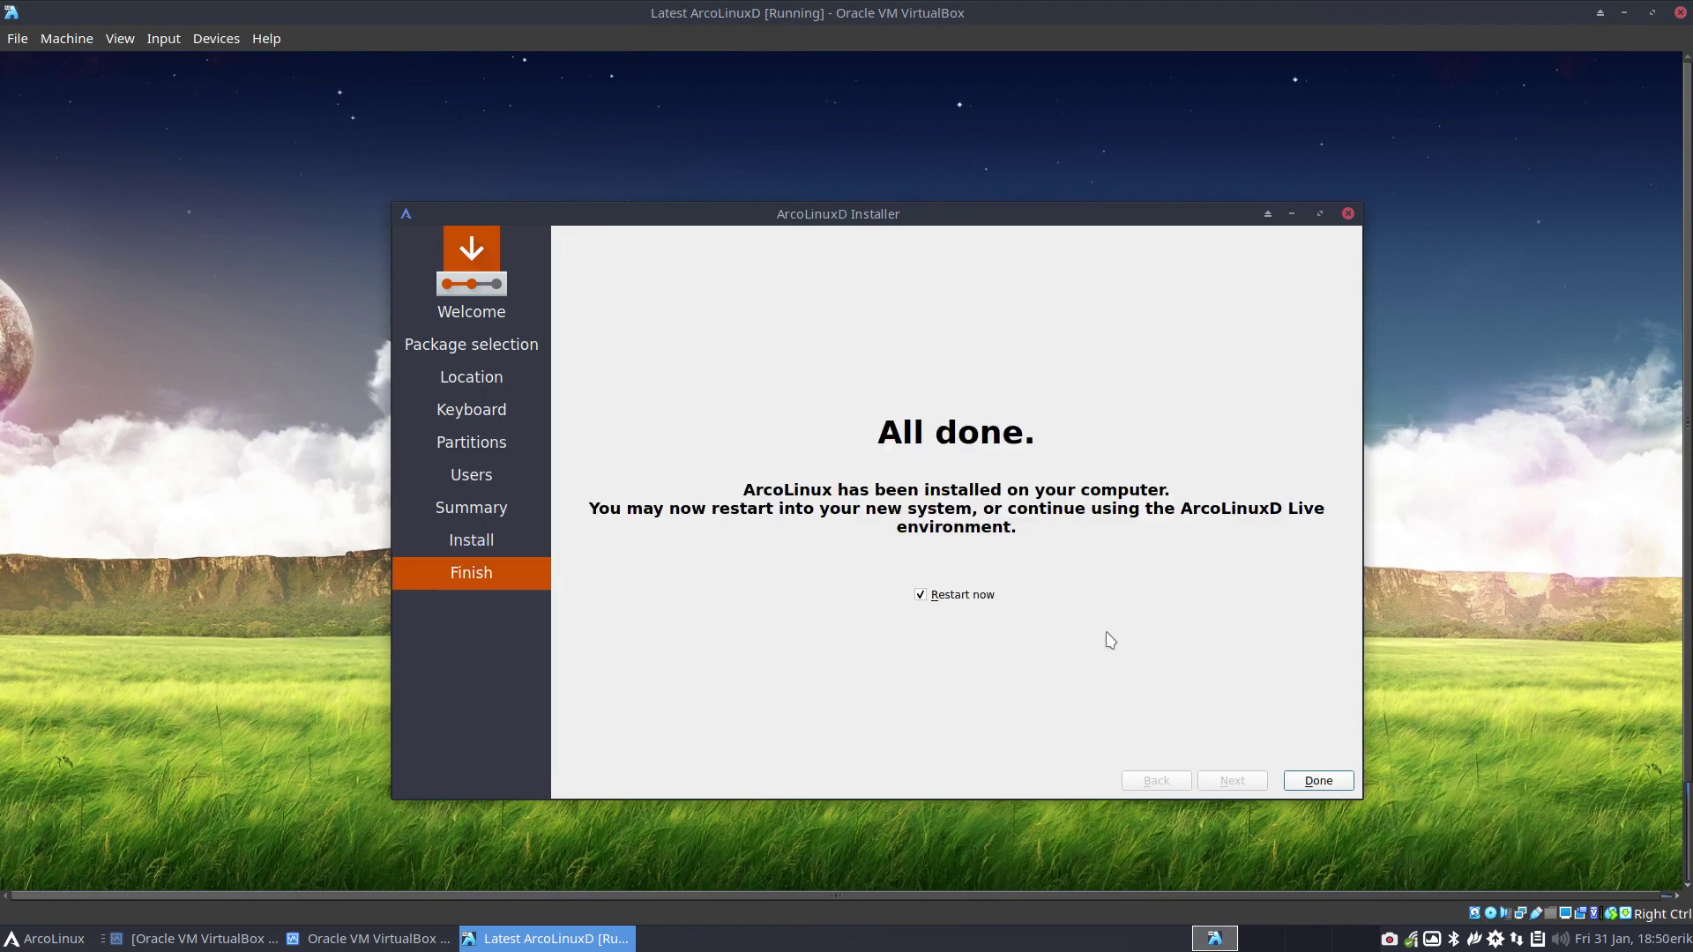
key(Control_R+f)
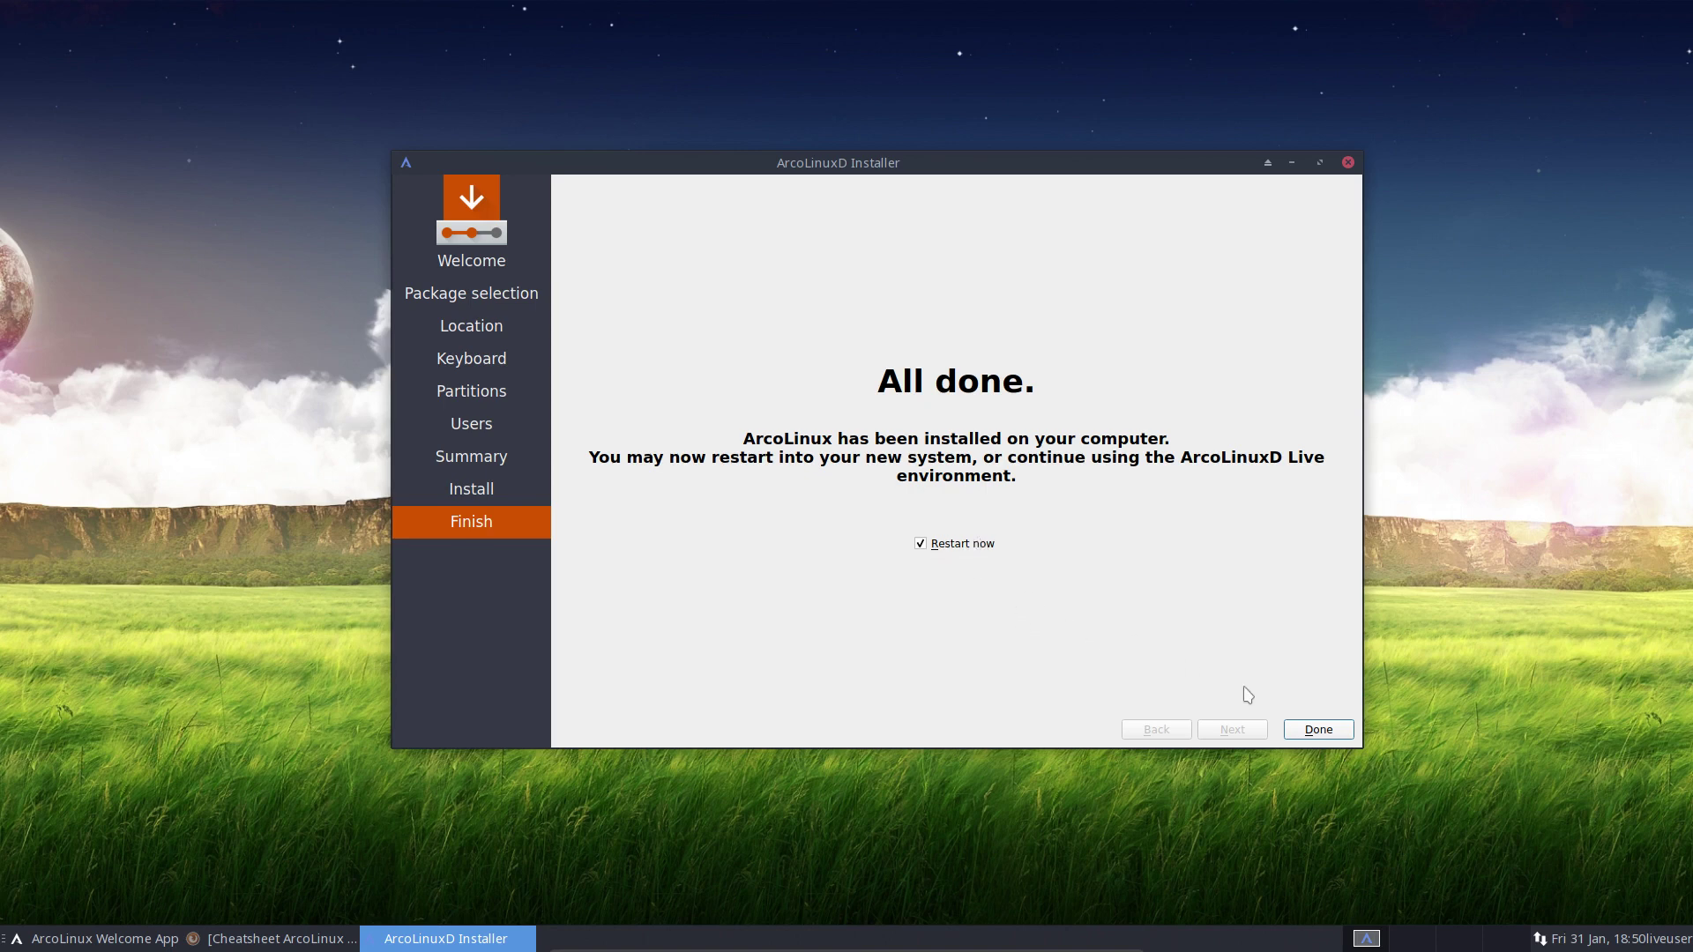
Reboot into the installed system and log in at the tty1 prompt with the user account
click(1306, 730)
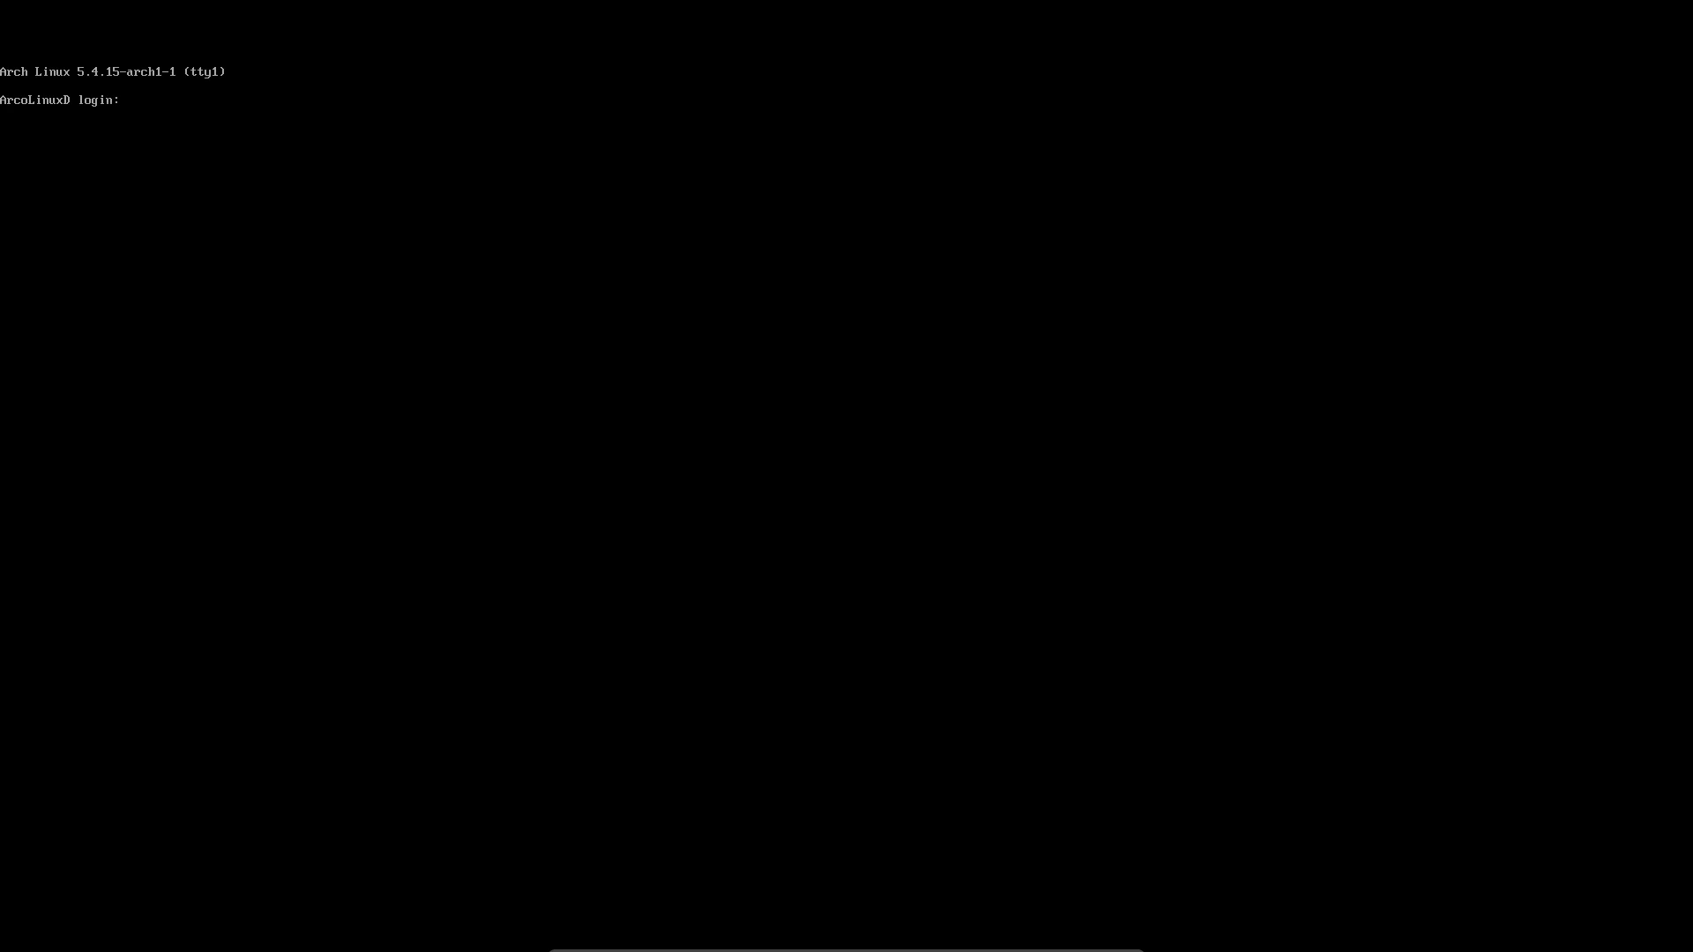
text(erik)
key(Return)
key(Return)
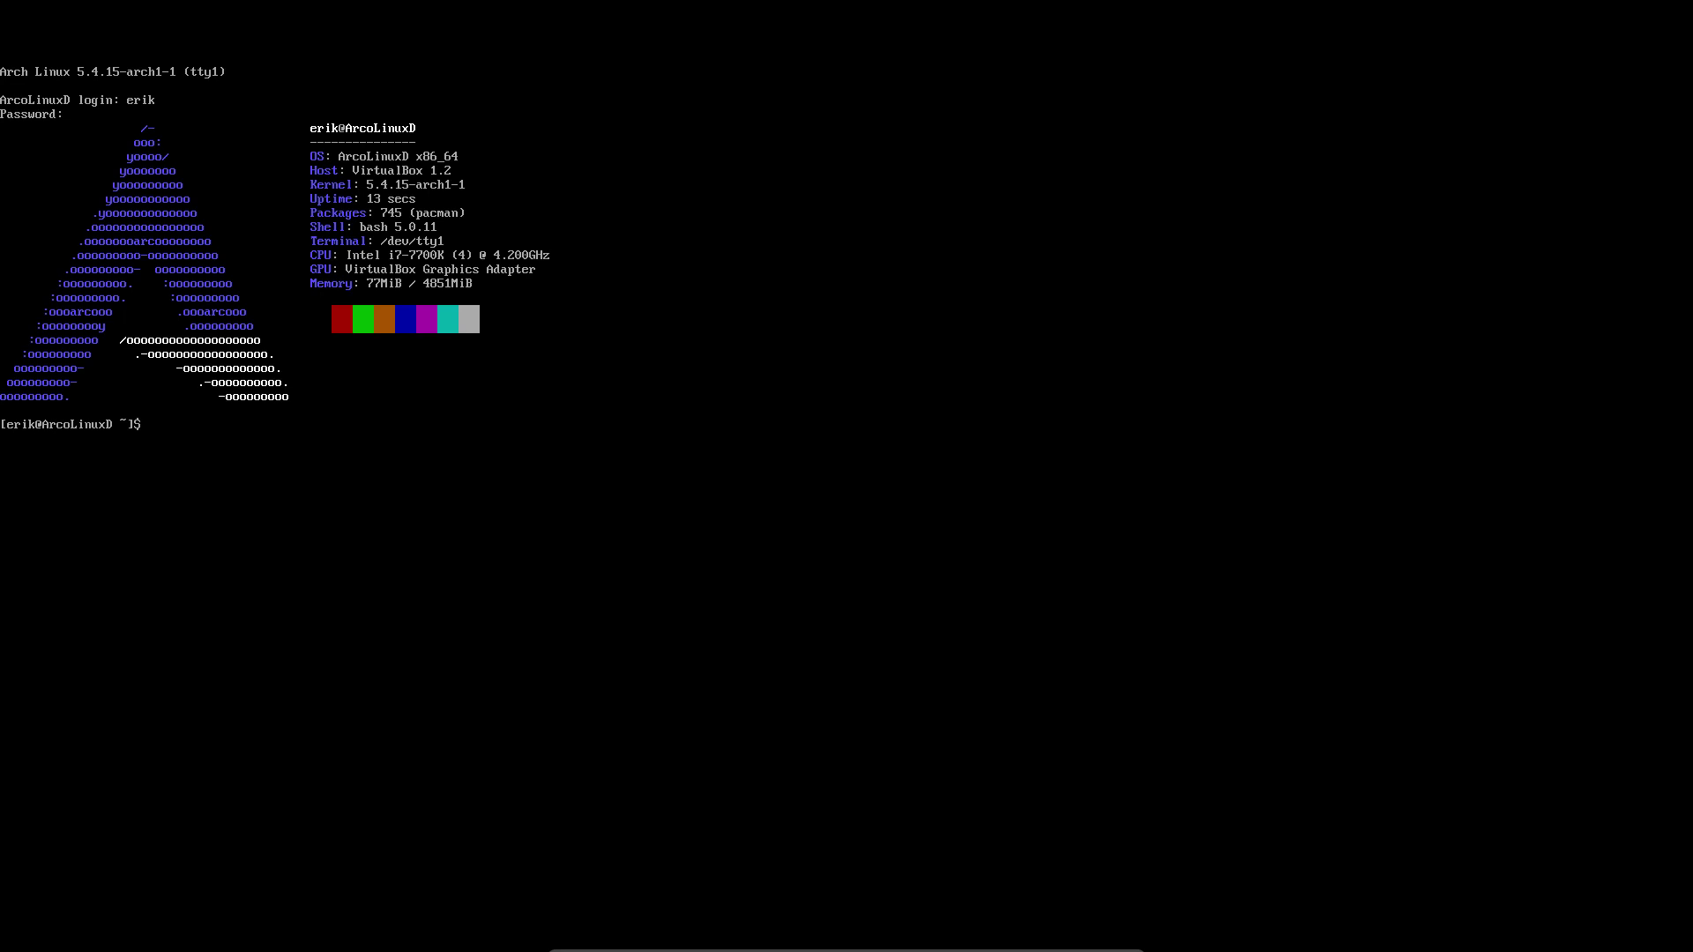
Enable gdm.service with sudo systemctl enable, entering the sudo password
text(sudo)
text( syste)
text(mctl )
text(enable )
text(light)
text(dm)
key(BackSpace)
key(BackSpace)
key(BackSpace)
key(BackSpace)
key(BackSpace)
key(BackSpace)
key(BackSpace)
text(sddm)
key(BackSpace)
key(BackSpace)
key(BackSpace)
text(lx)
key(BackSpace)
key(BackSpace)
key(BackSpace)
text(gdm)
key(Tab)
key(Return)
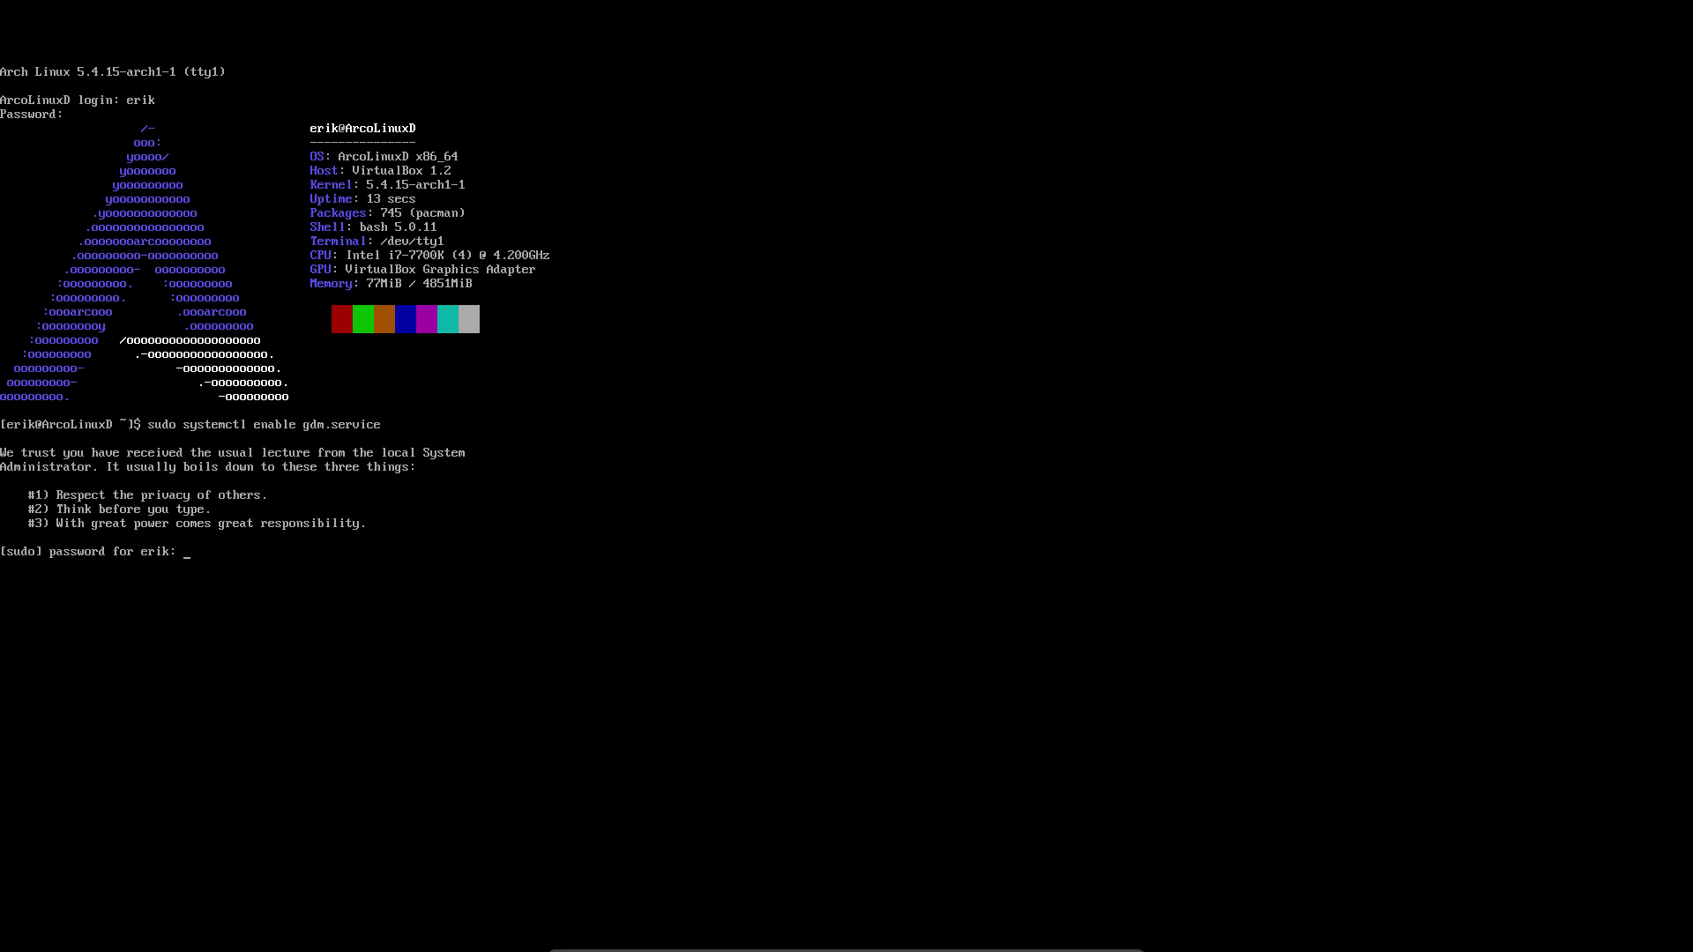
key(Return)
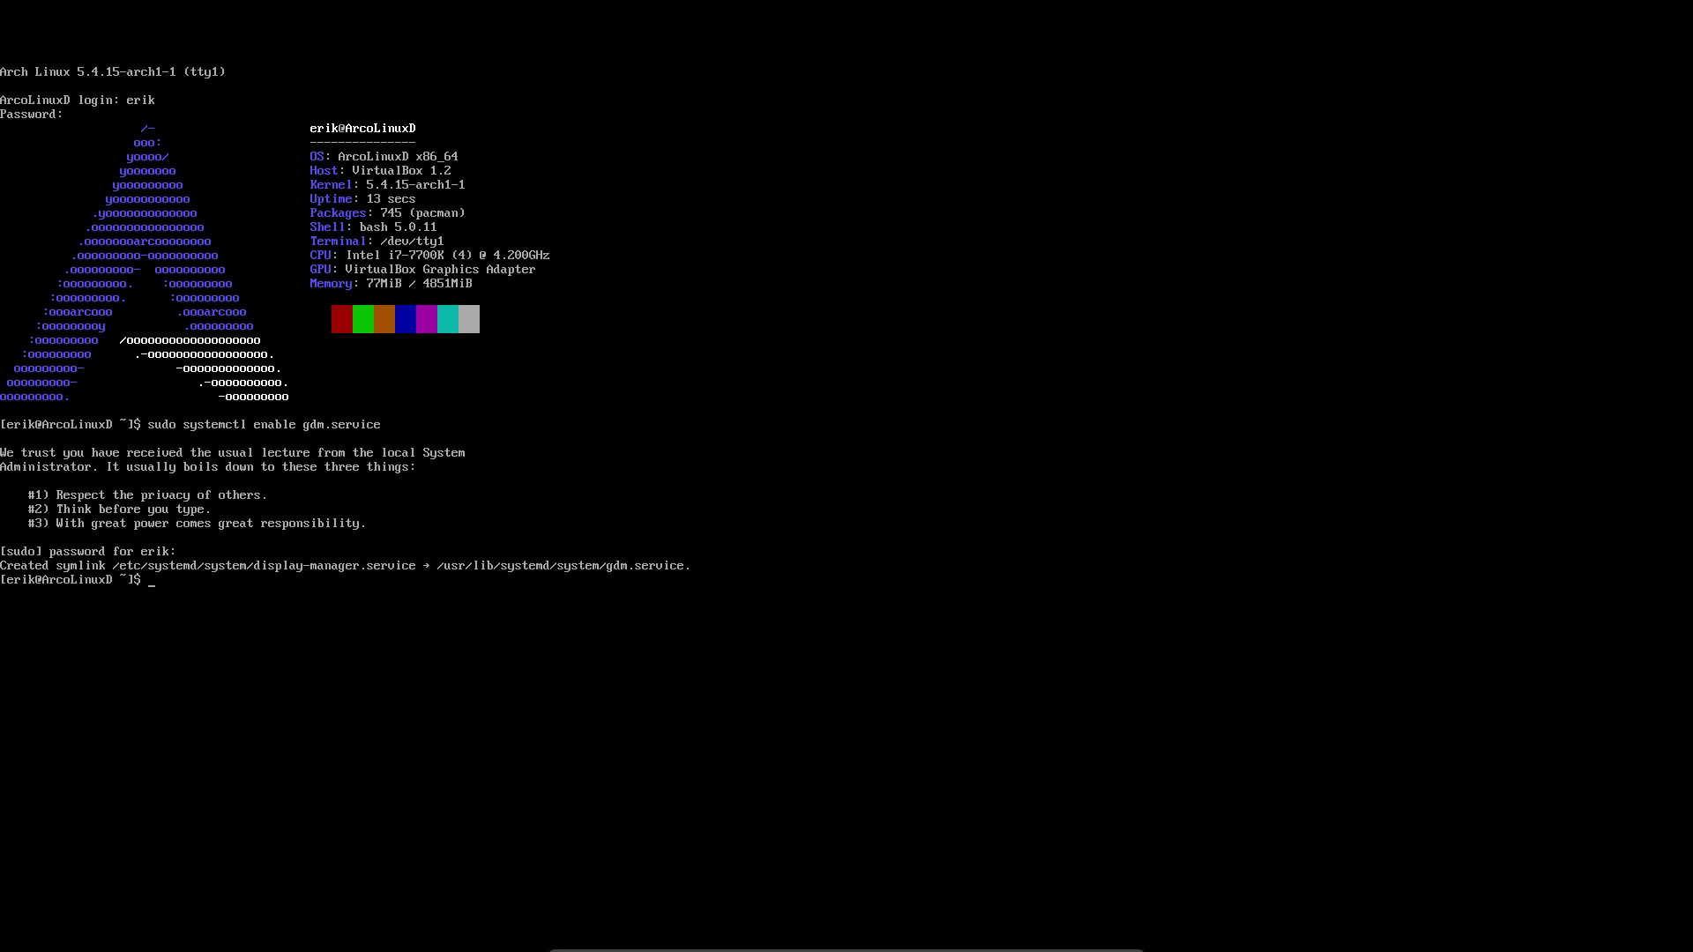
Re-run the enable command with -f to force-enable GDM, then begin the reboot command
key(Up)
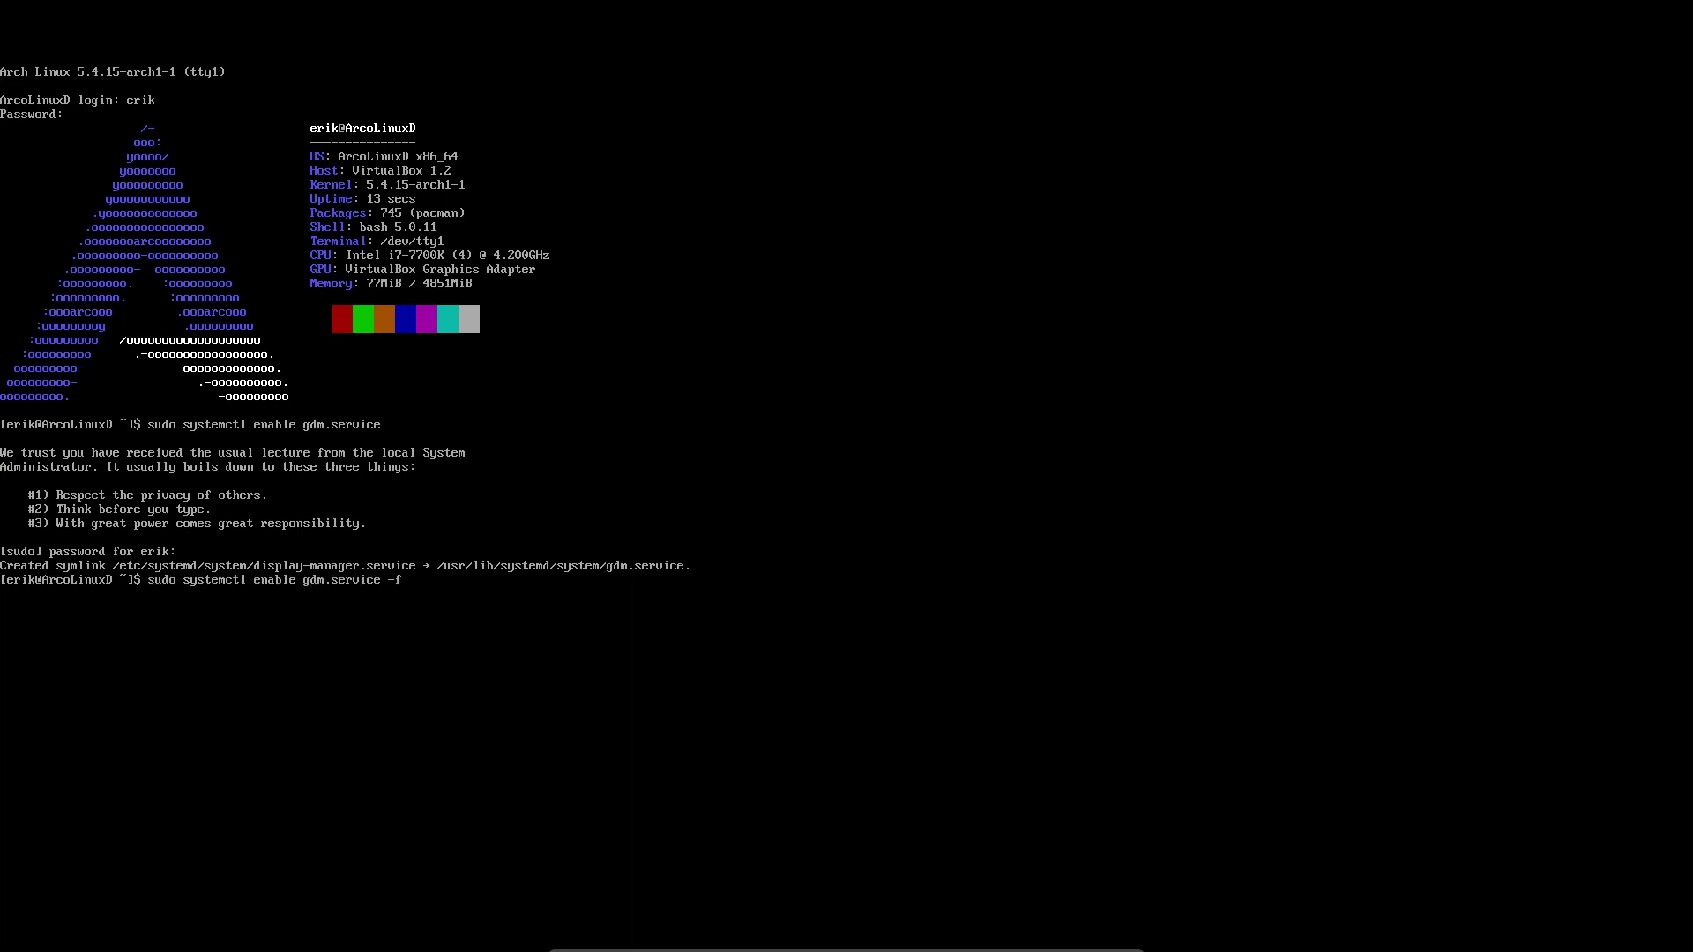
key(Return)
text(s)
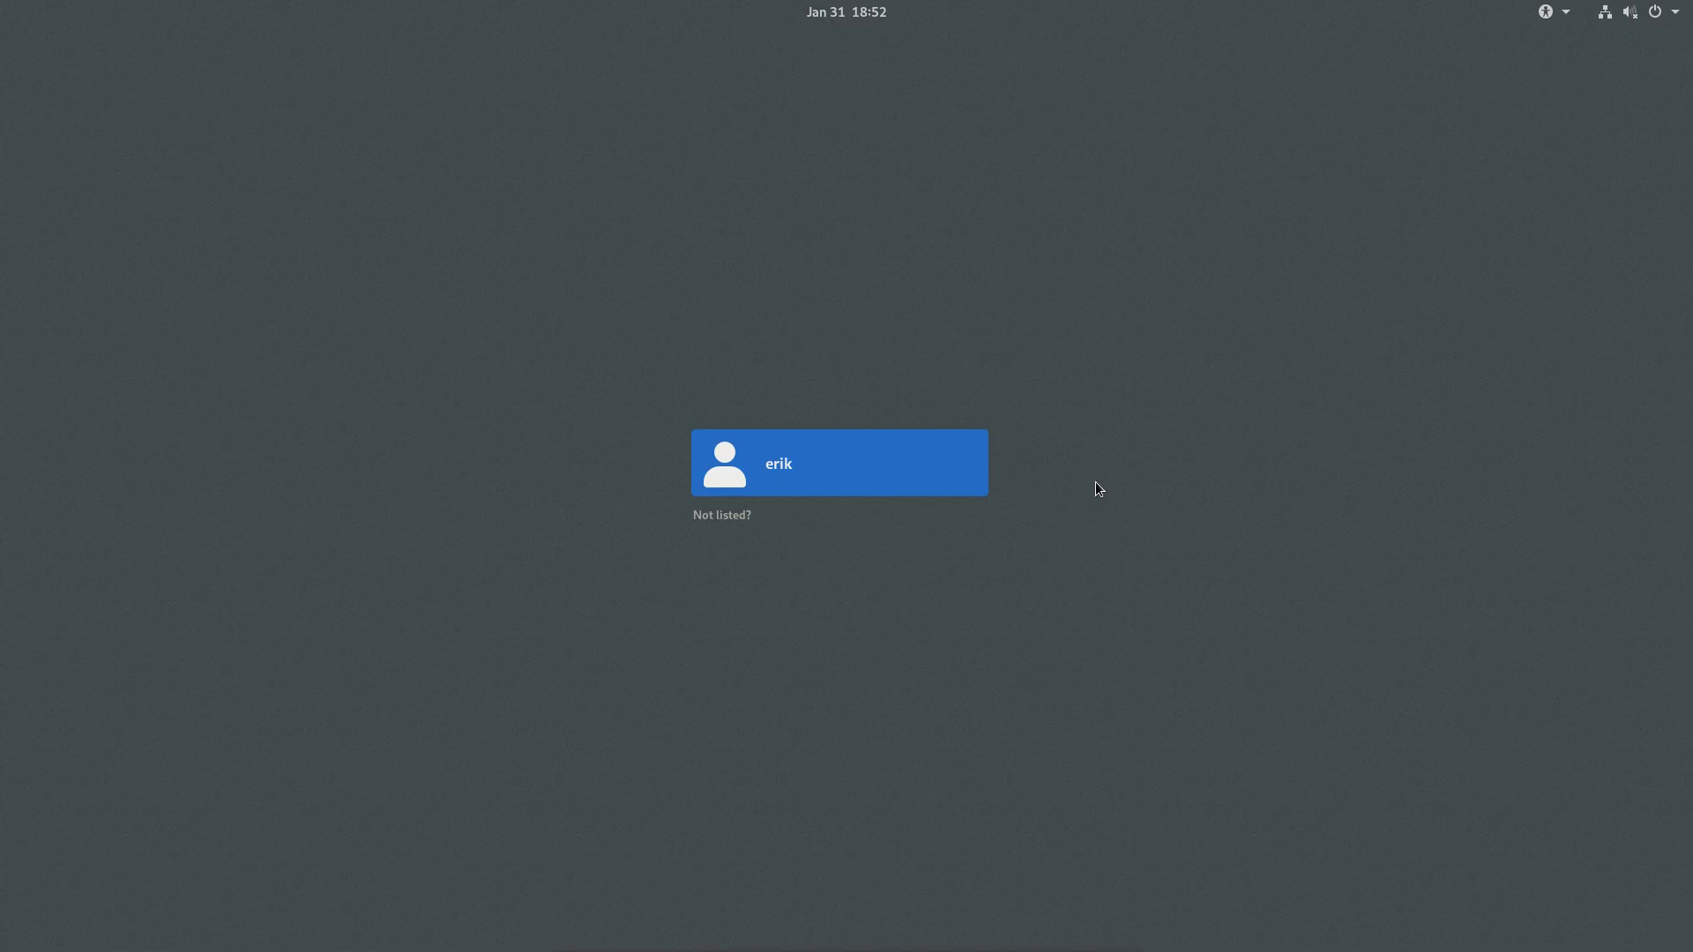
Sign in through GDM with the i3 session selected, using the account password
click(803, 475)
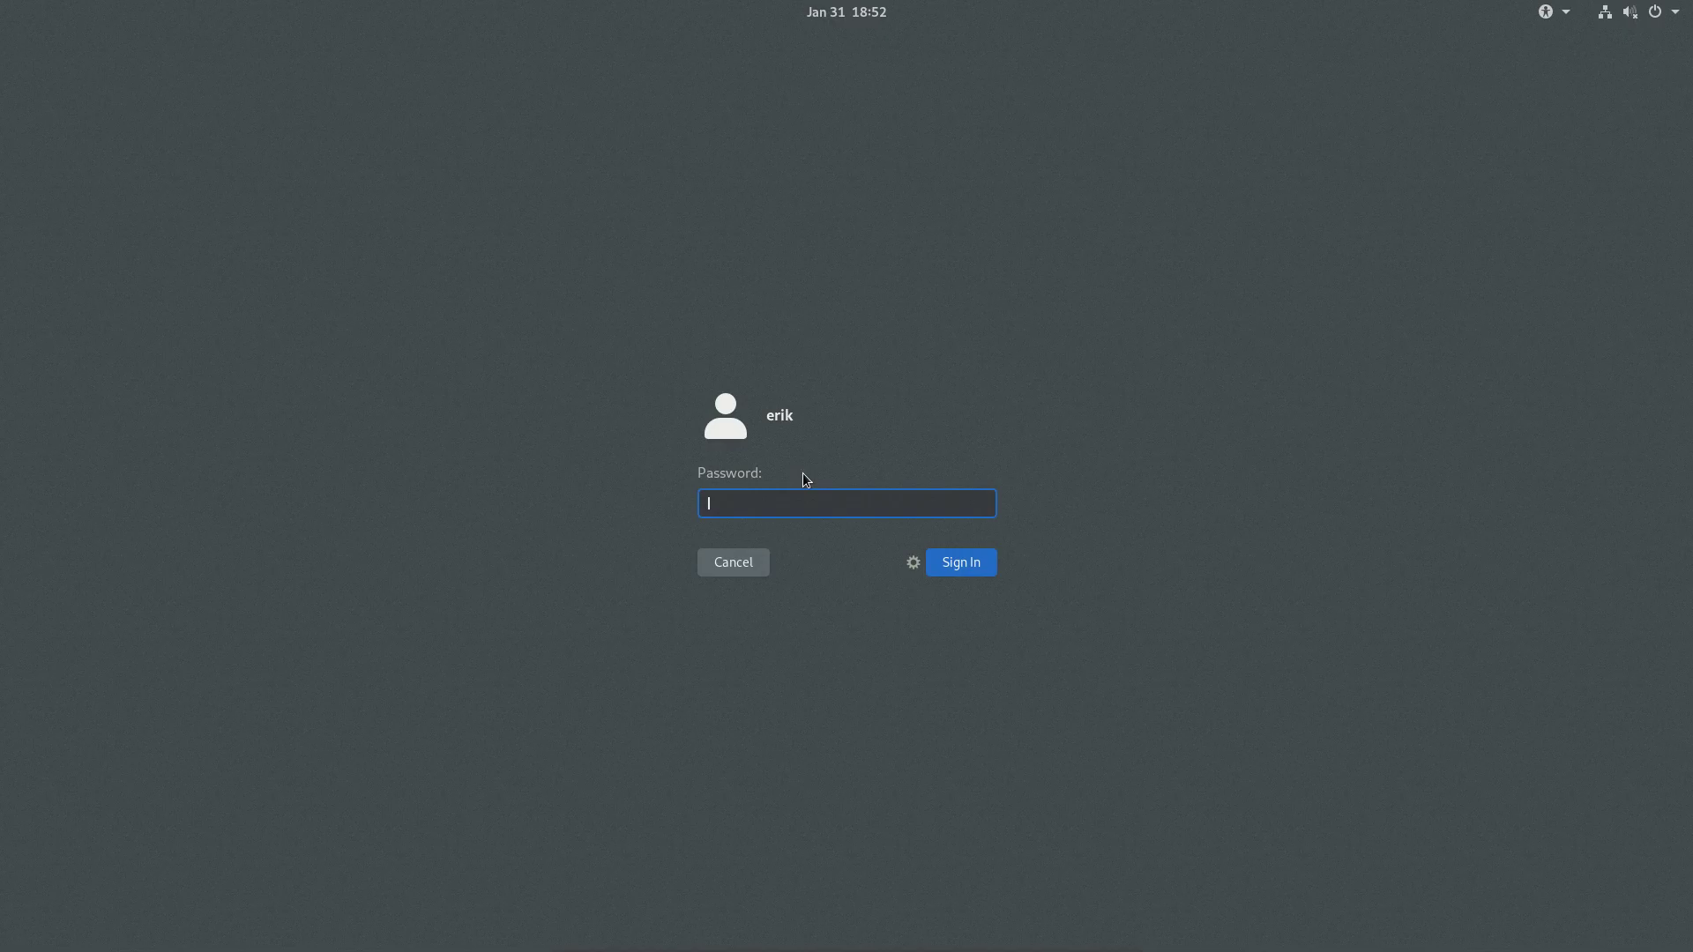
click(912, 563)
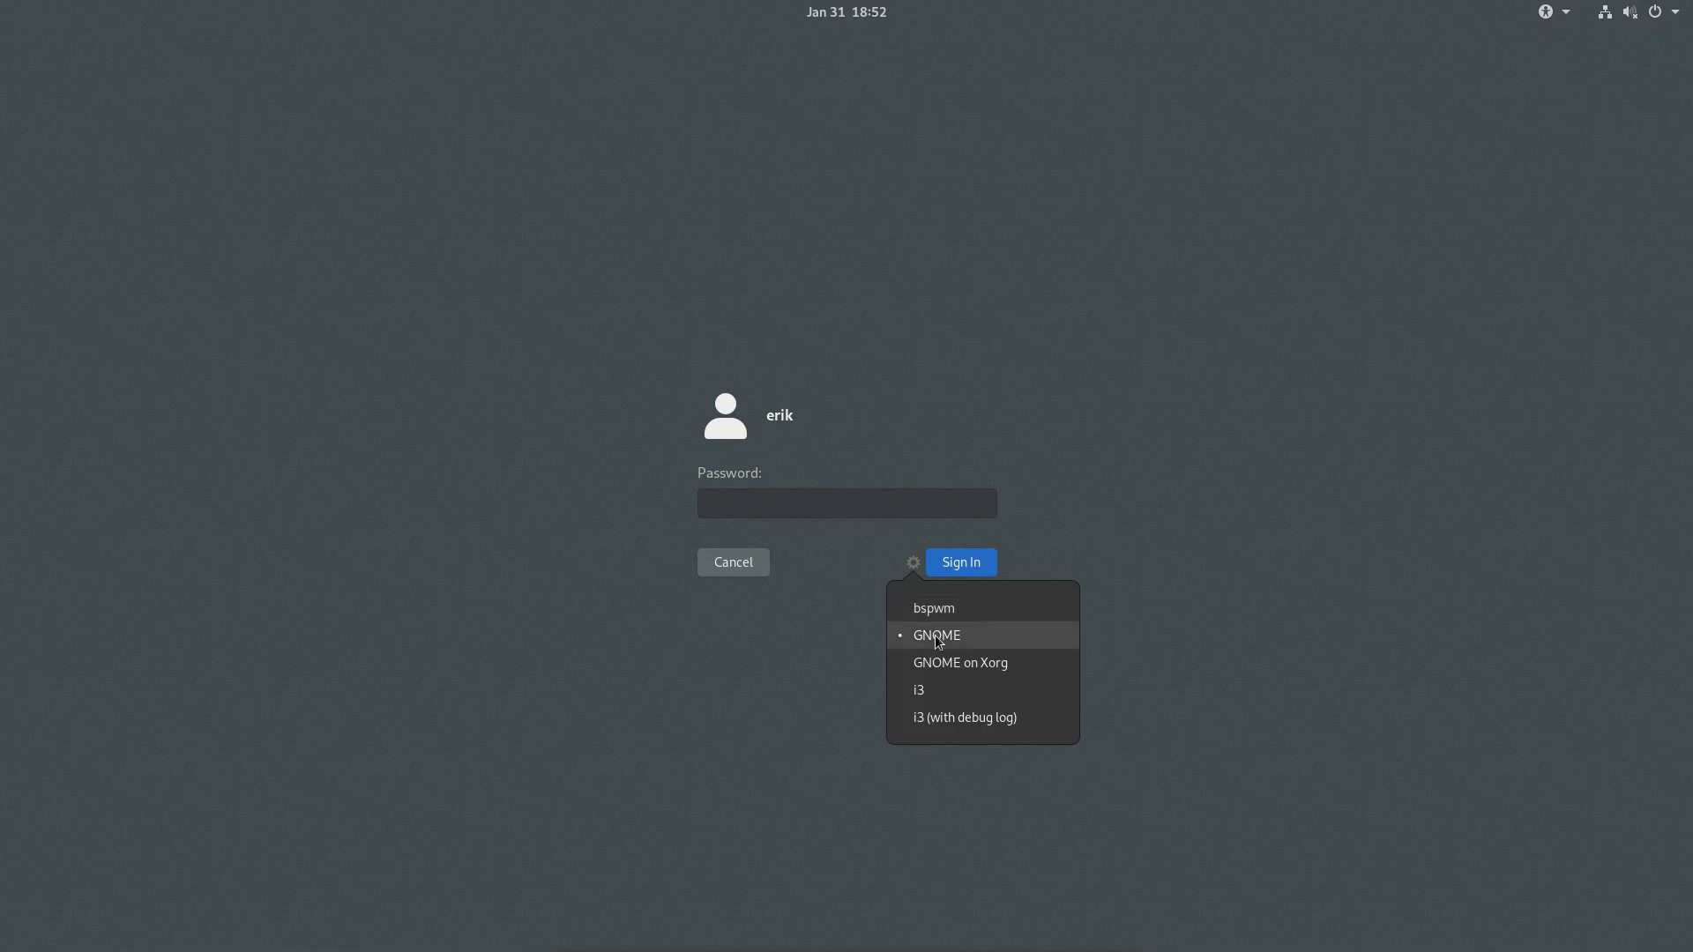
click(935, 696)
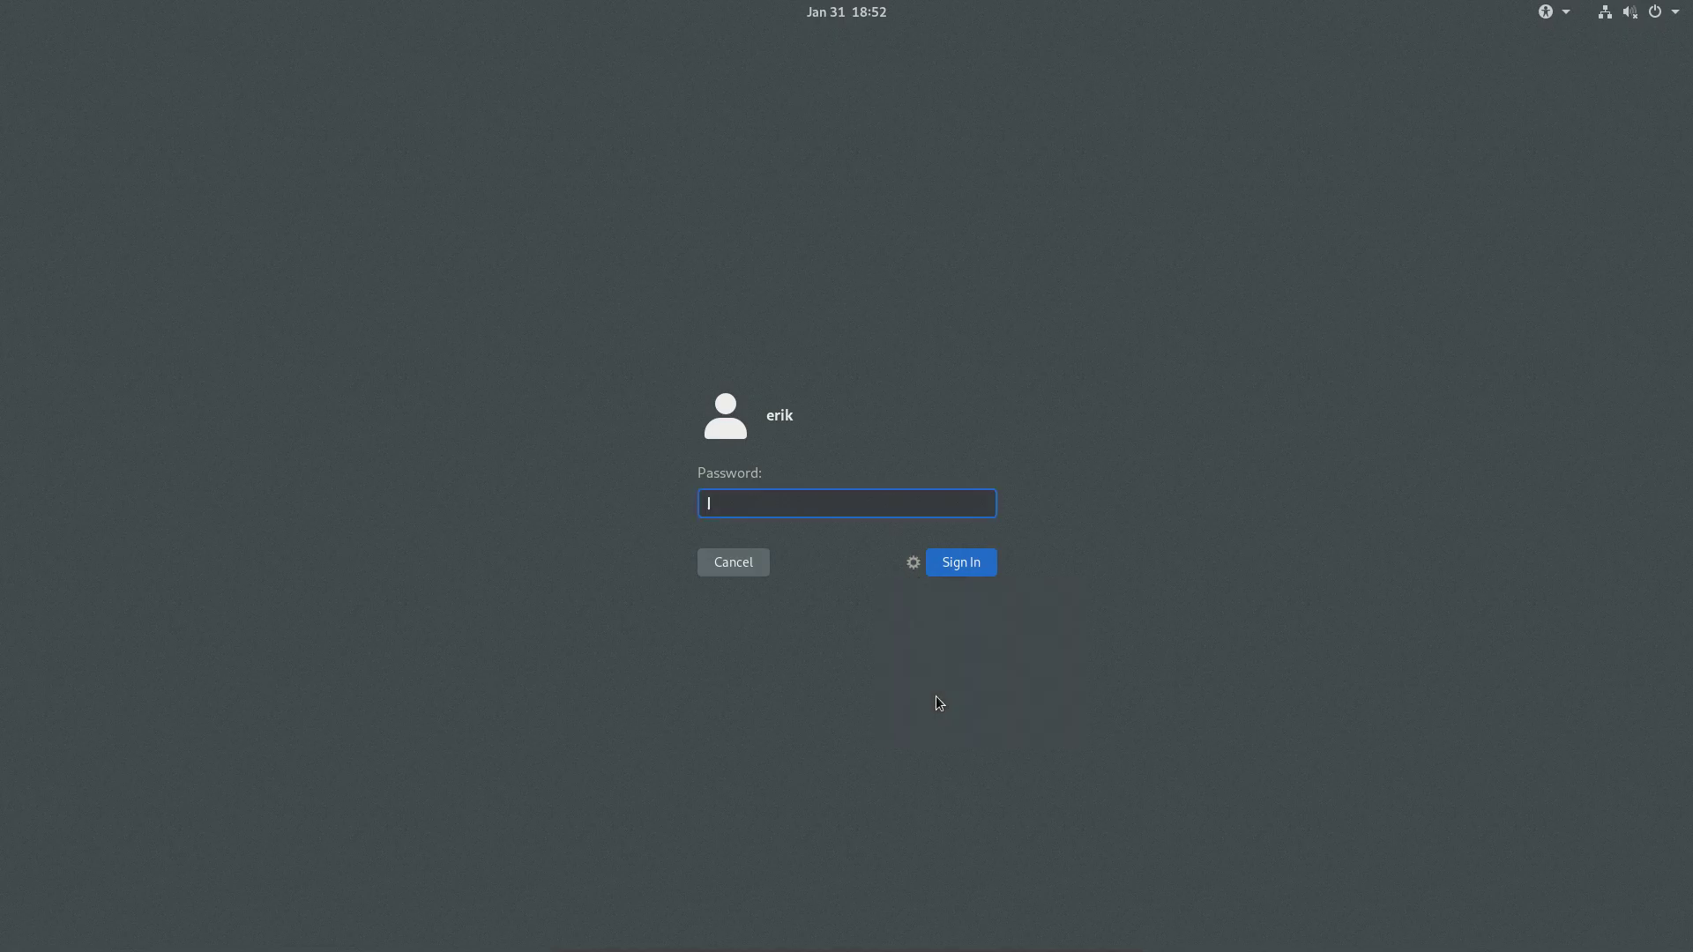
text(•••••)
key(Return)
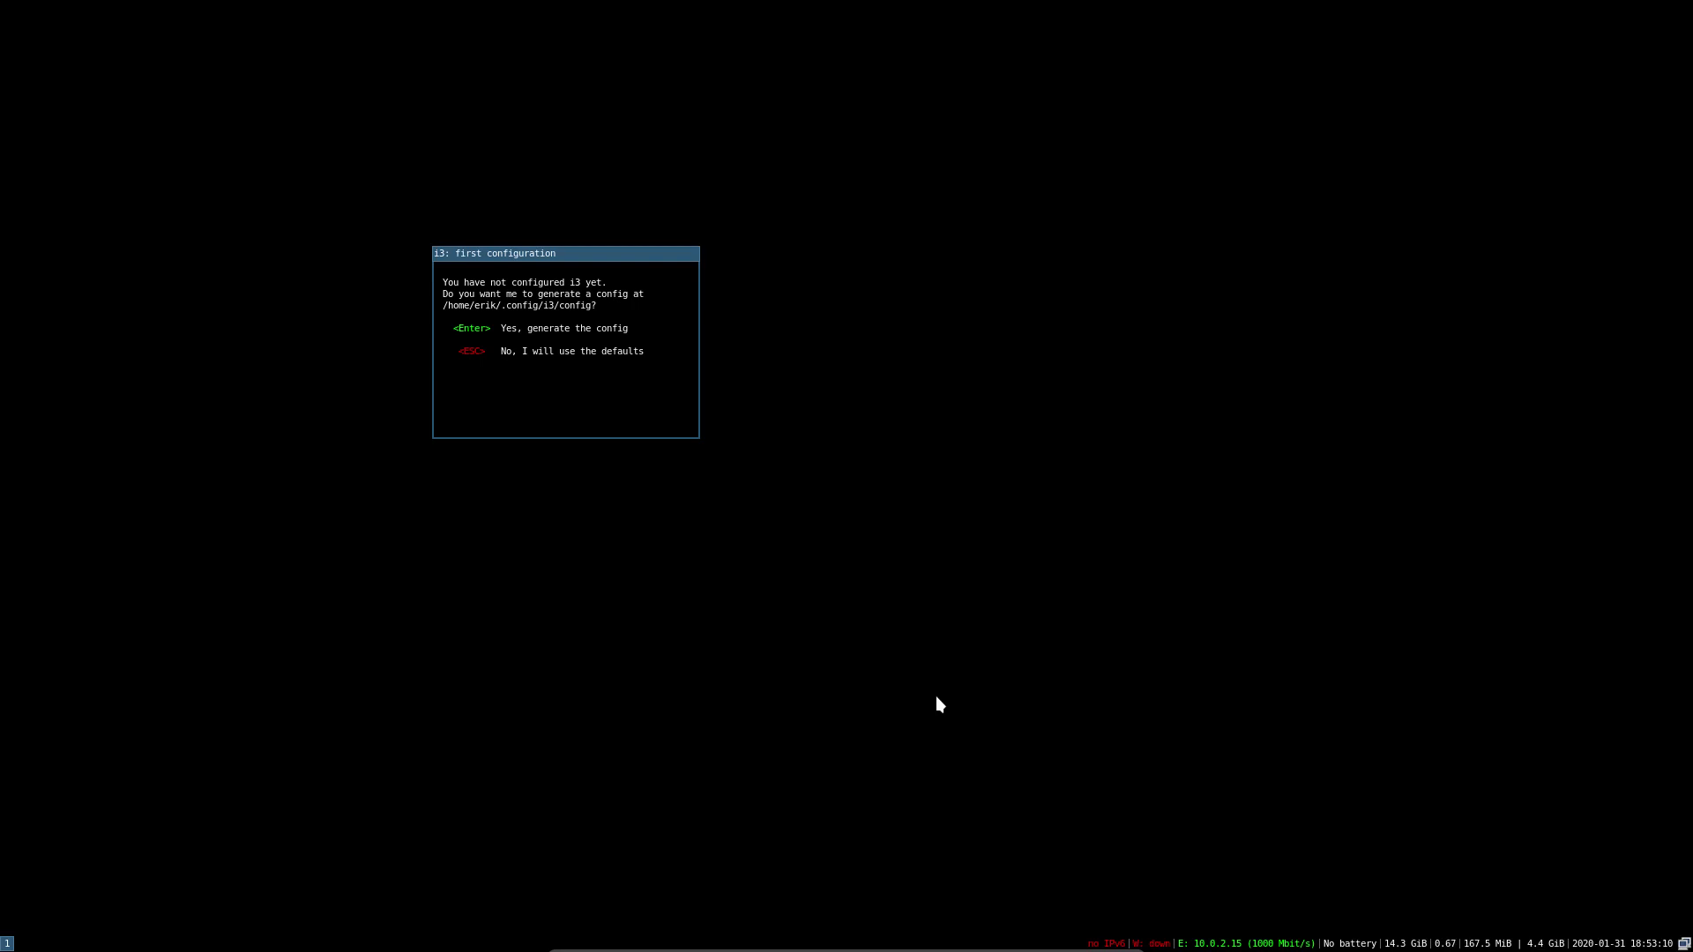
Generate the i3 config file with Win as the default modifier key
key(Return)
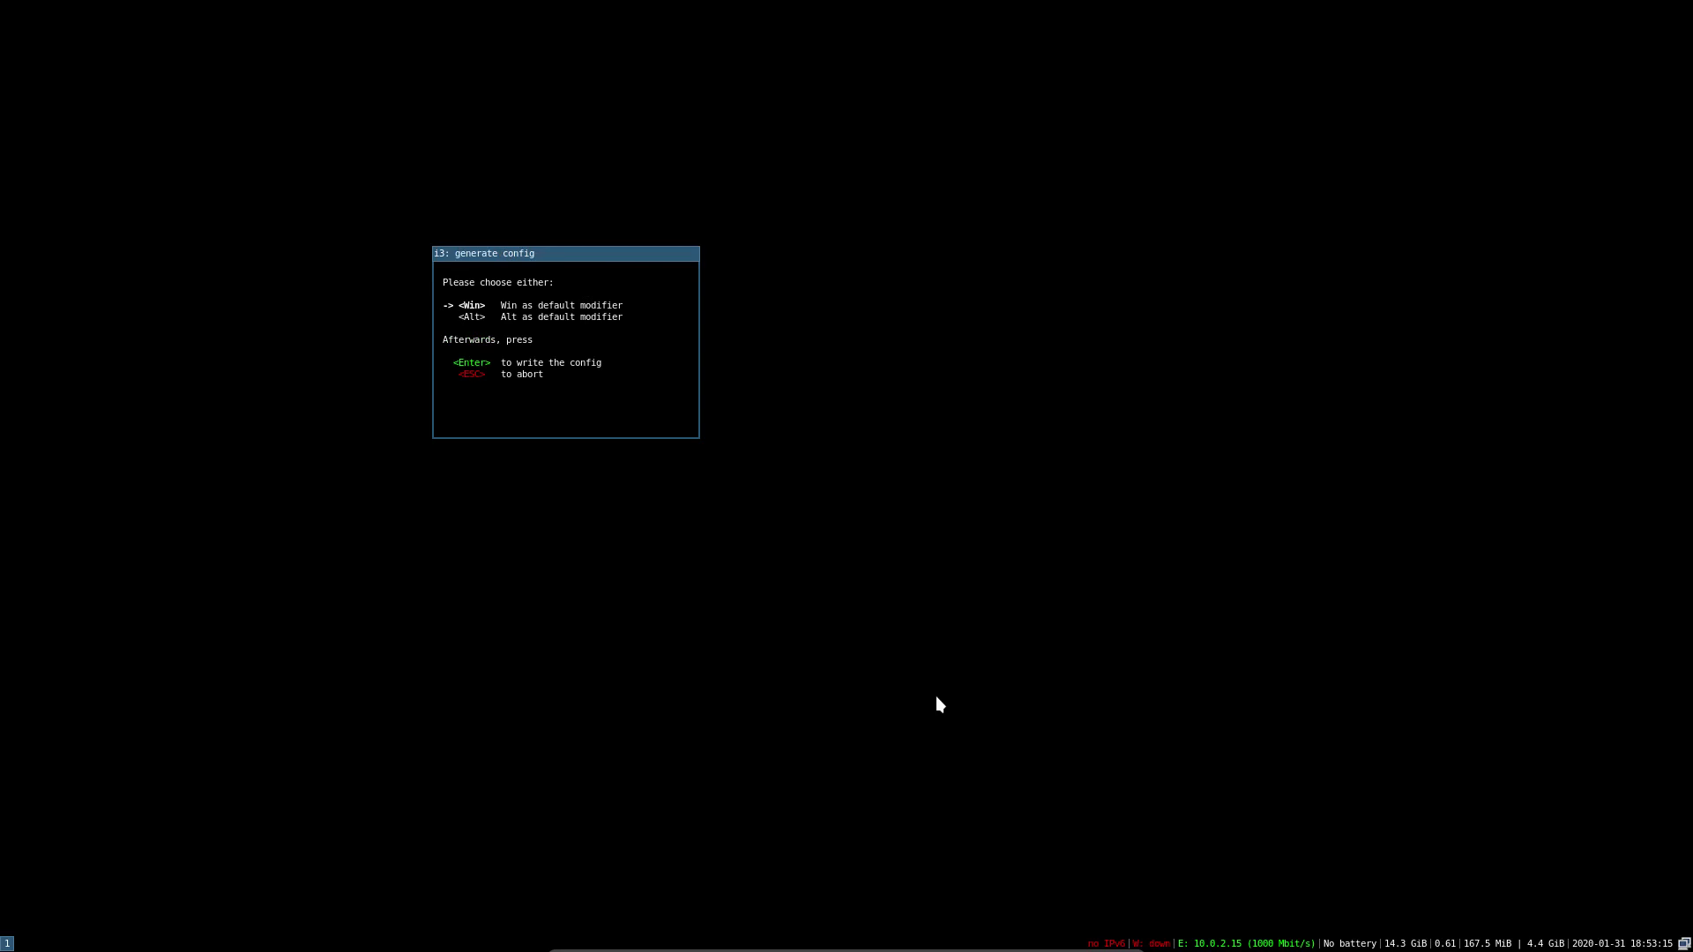
key(Down)
key(Up)
key(Down)
key(Up)
key(Down)
key(Up)
key(Return)
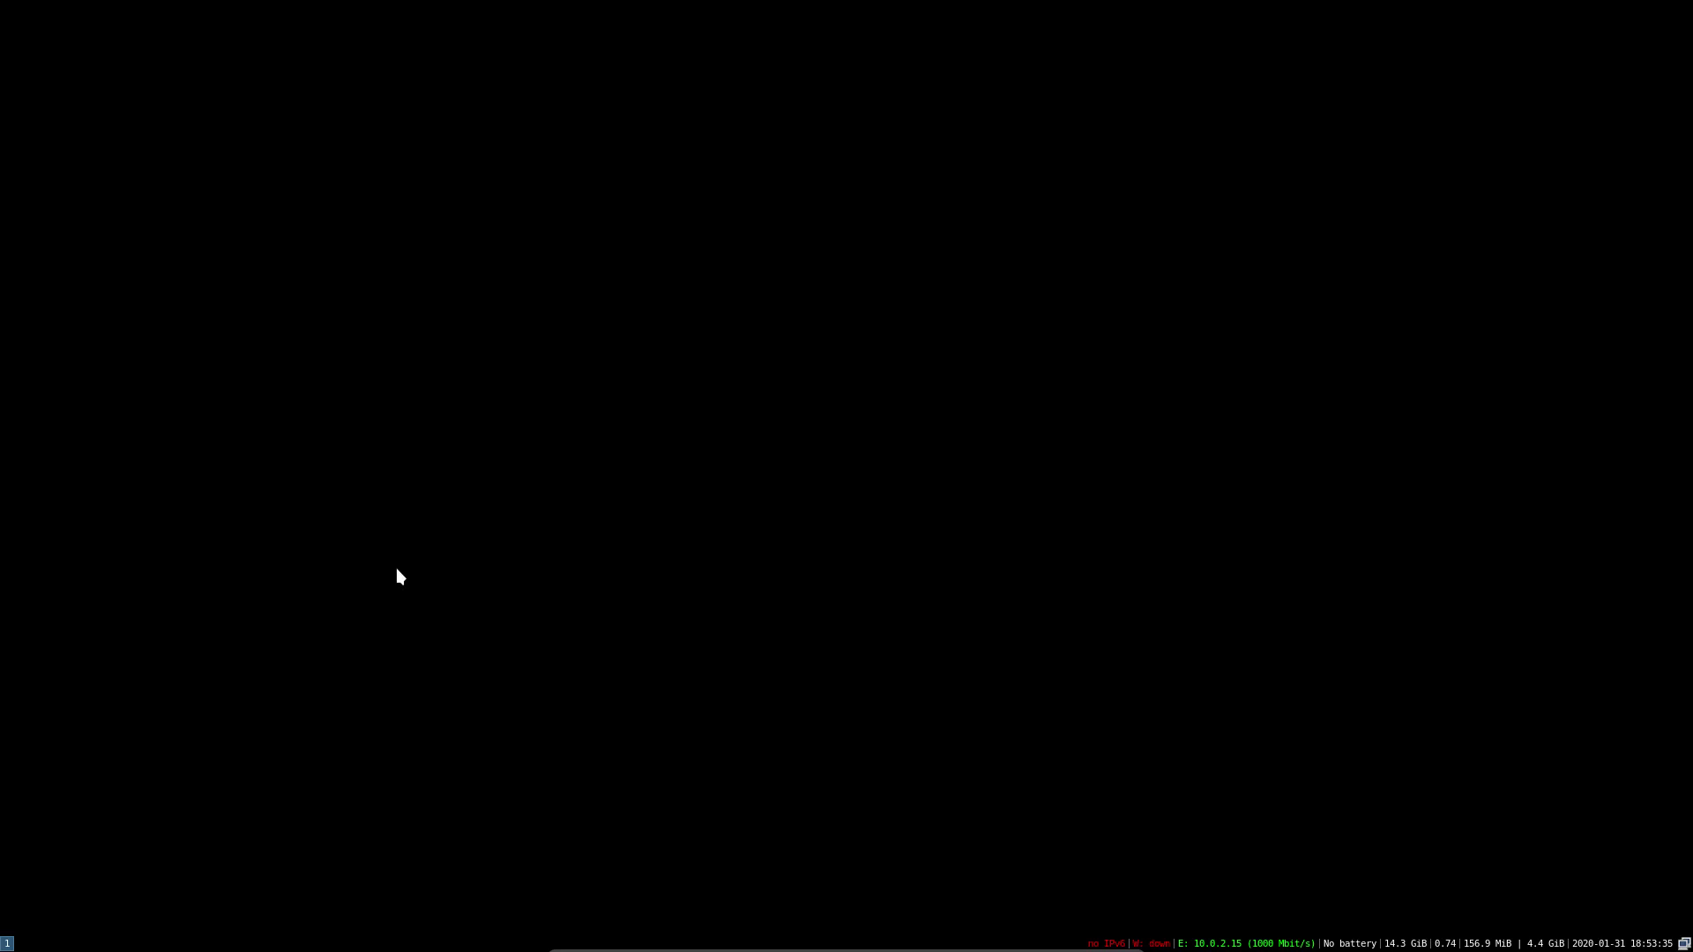
In an i3 terminal, run skel to restore default ArcoLinux configs, then reboot with sr
key(super+Return)
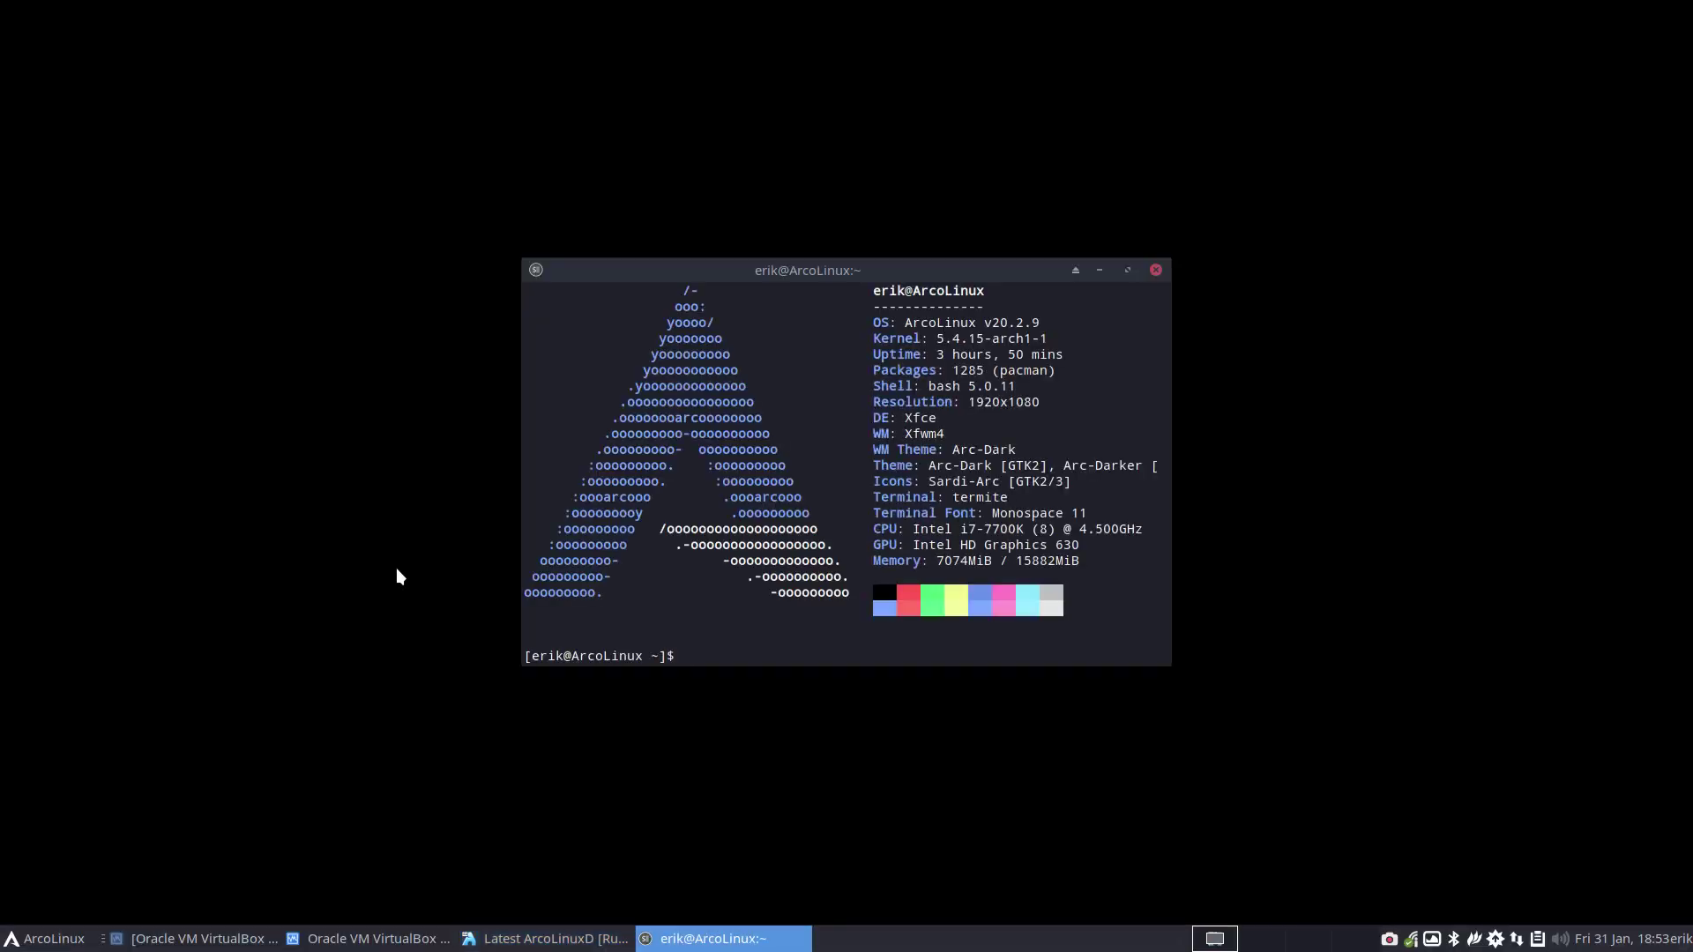
click(1155, 269)
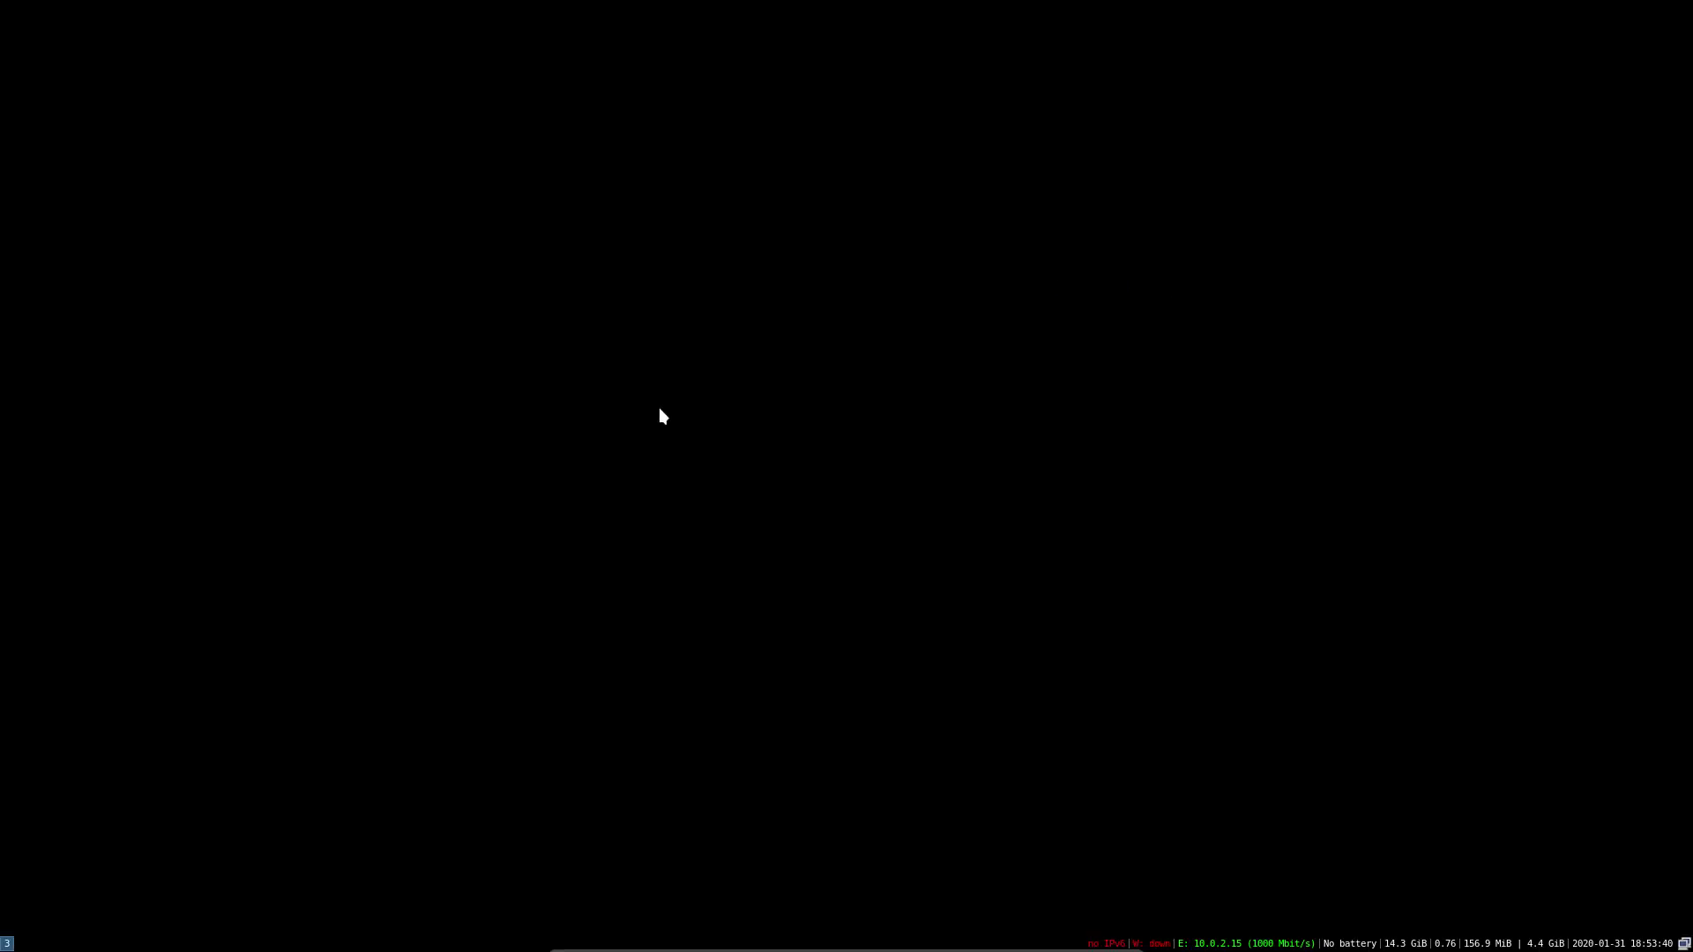
key(super+Return)
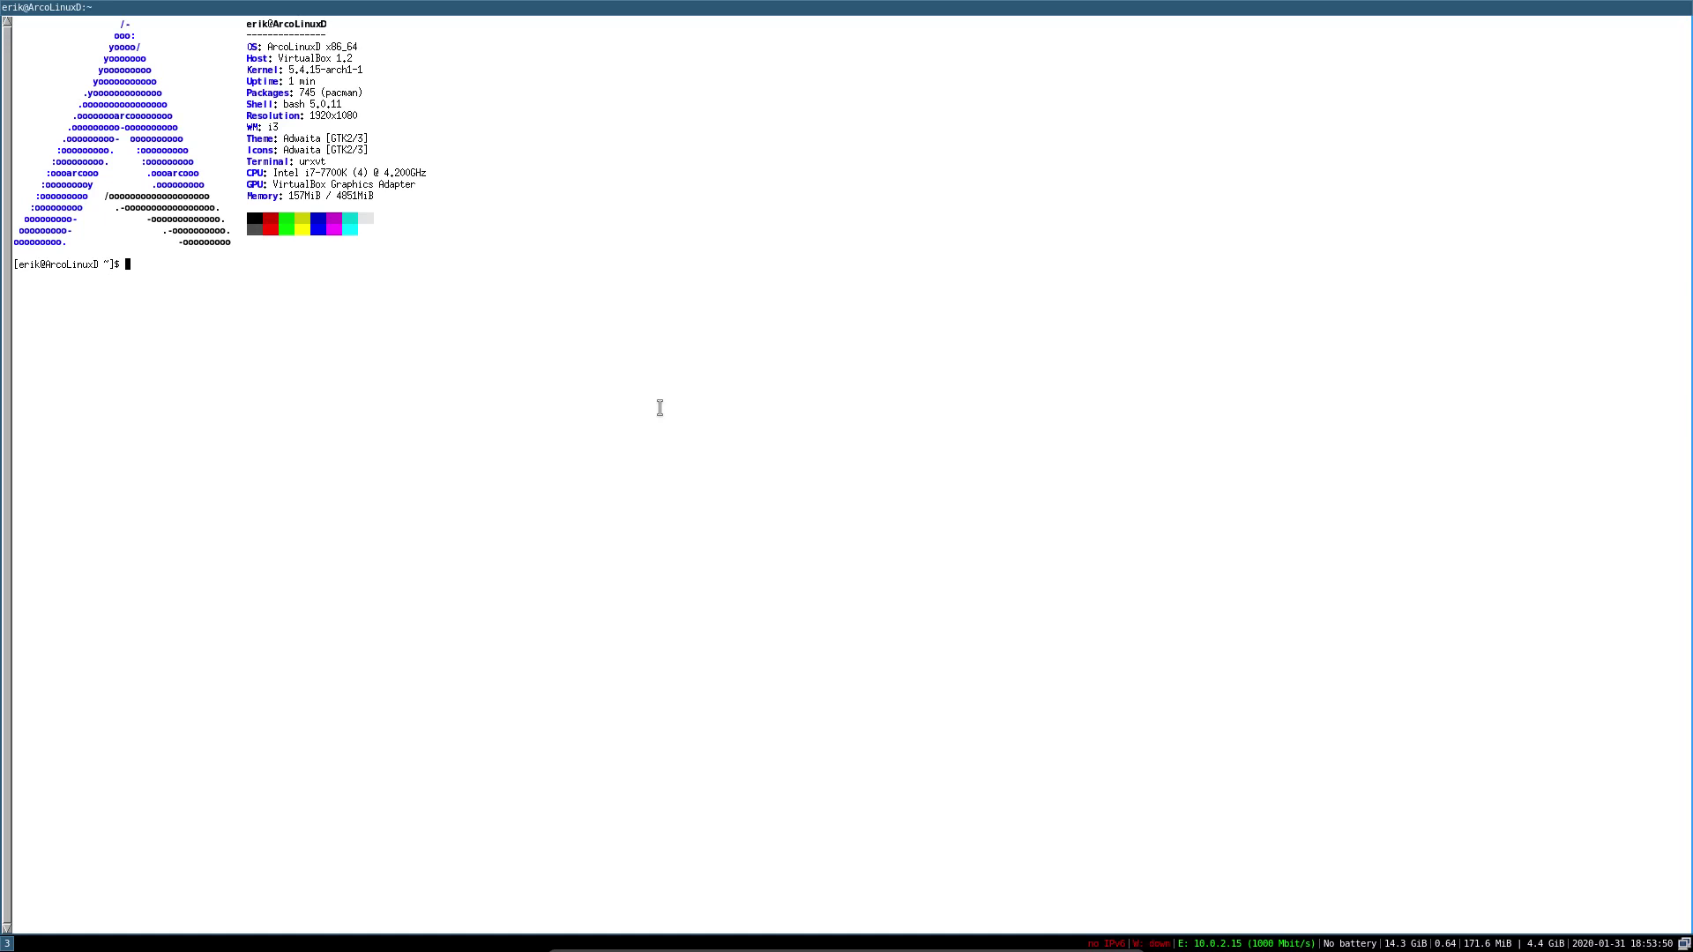
text(skel)
key(Return)
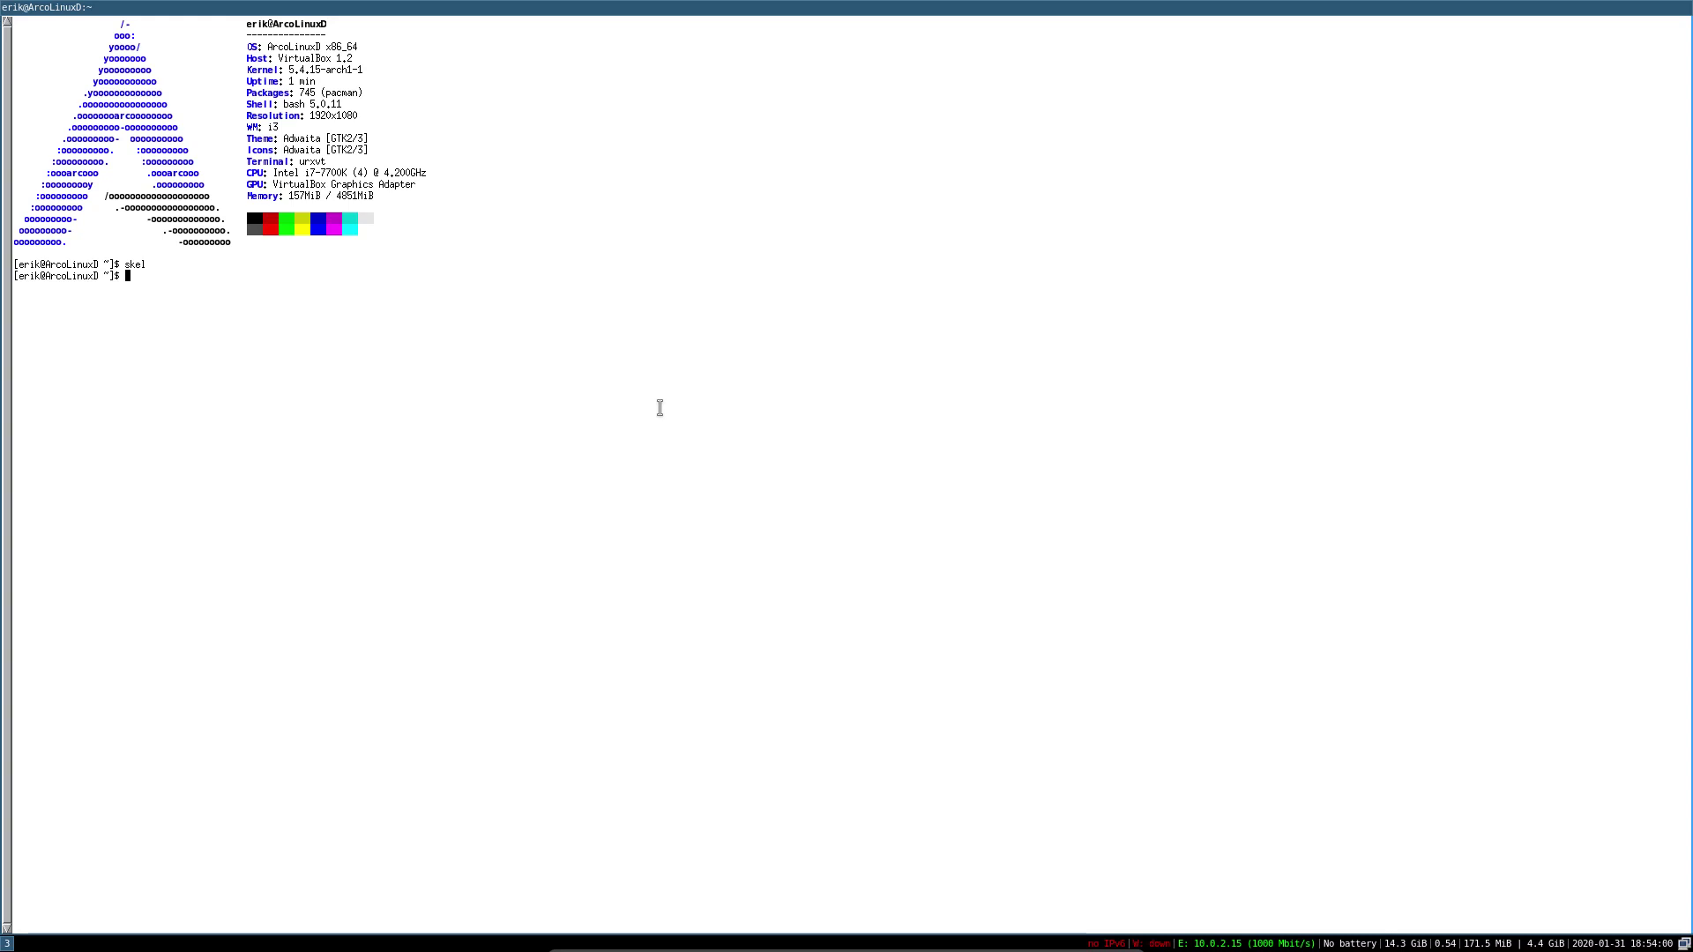
text(sr)
key(Return)
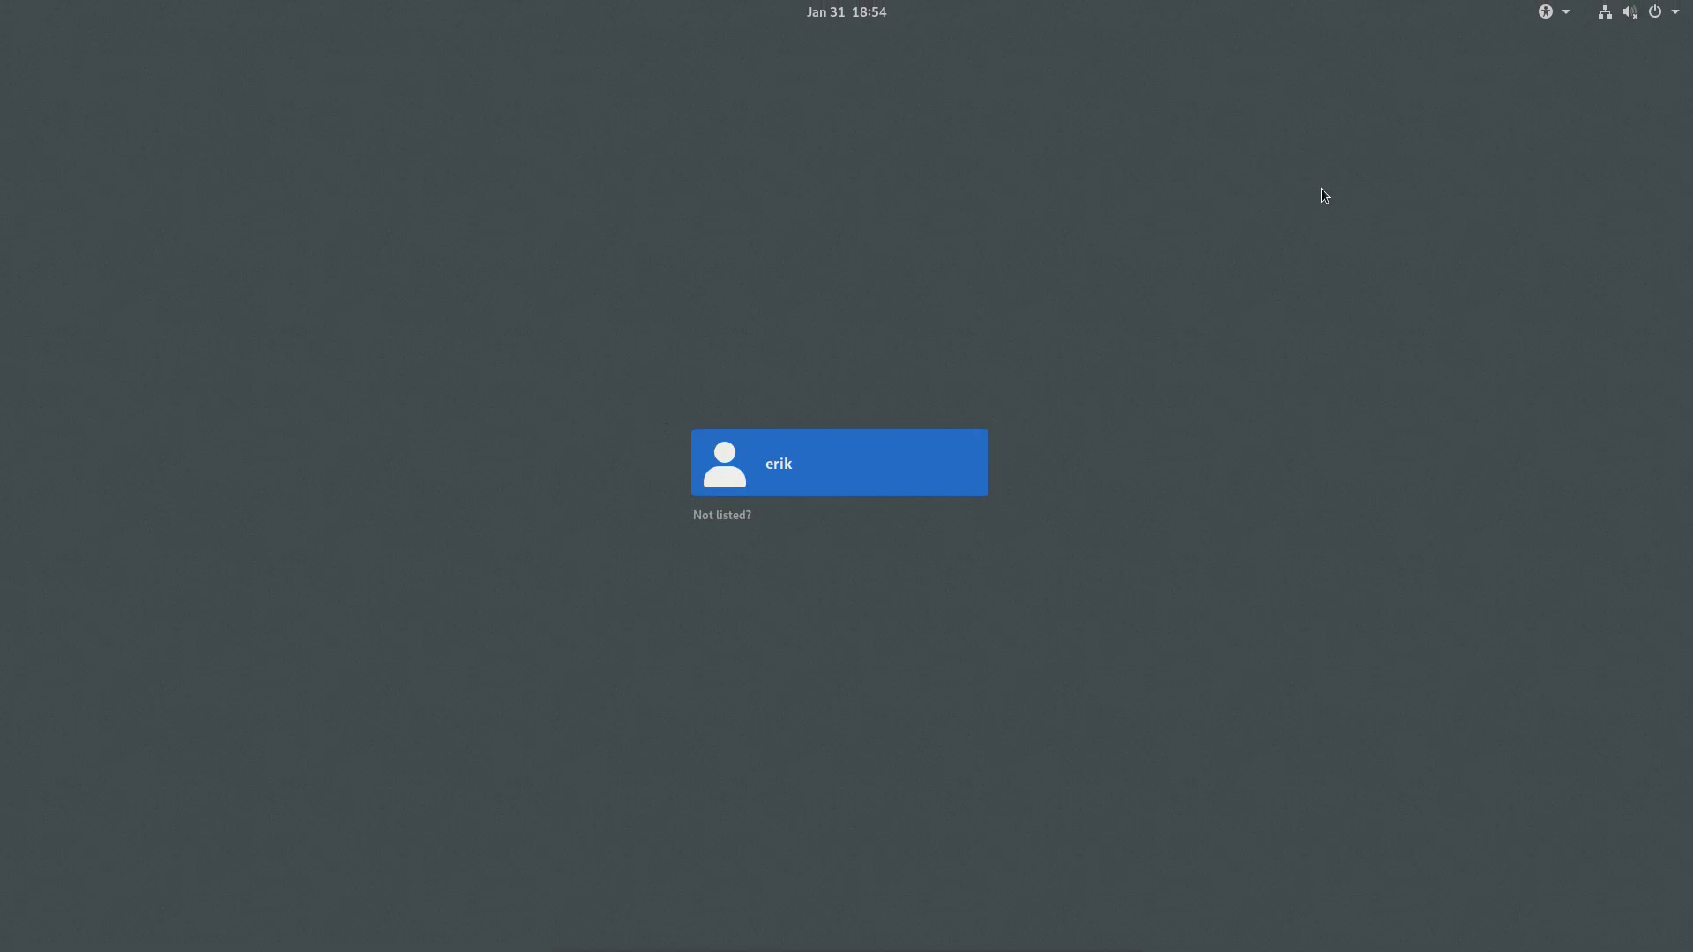
Select the user at GDM and bring up the session list to pick i3
click(785, 489)
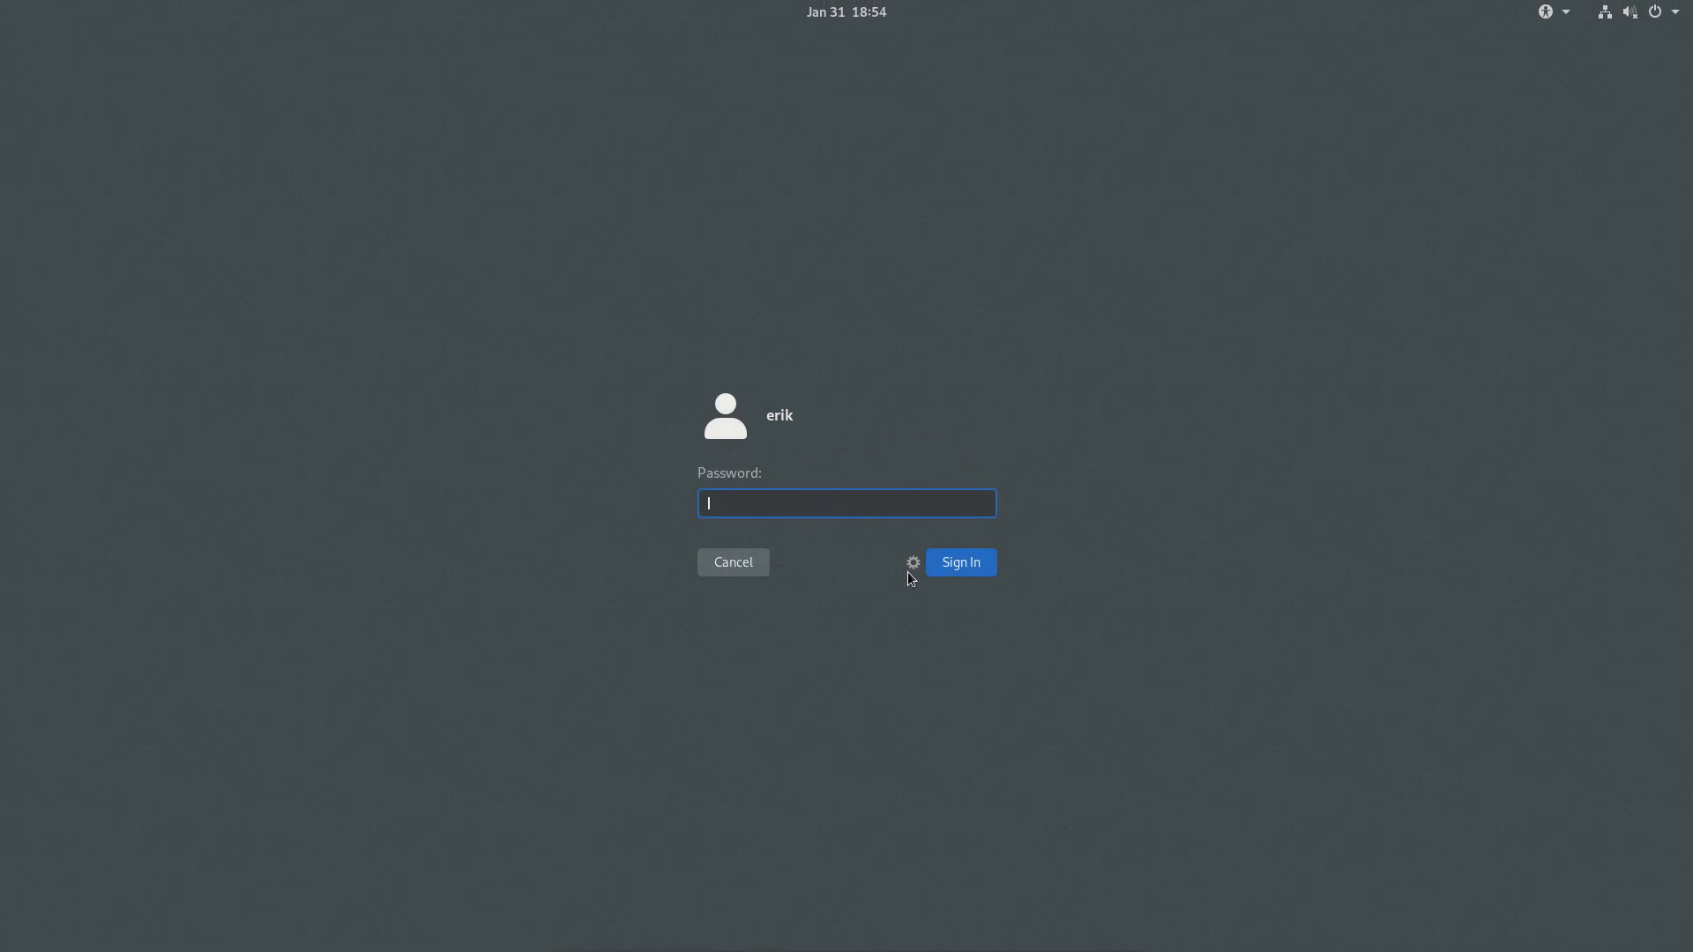
click(913, 565)
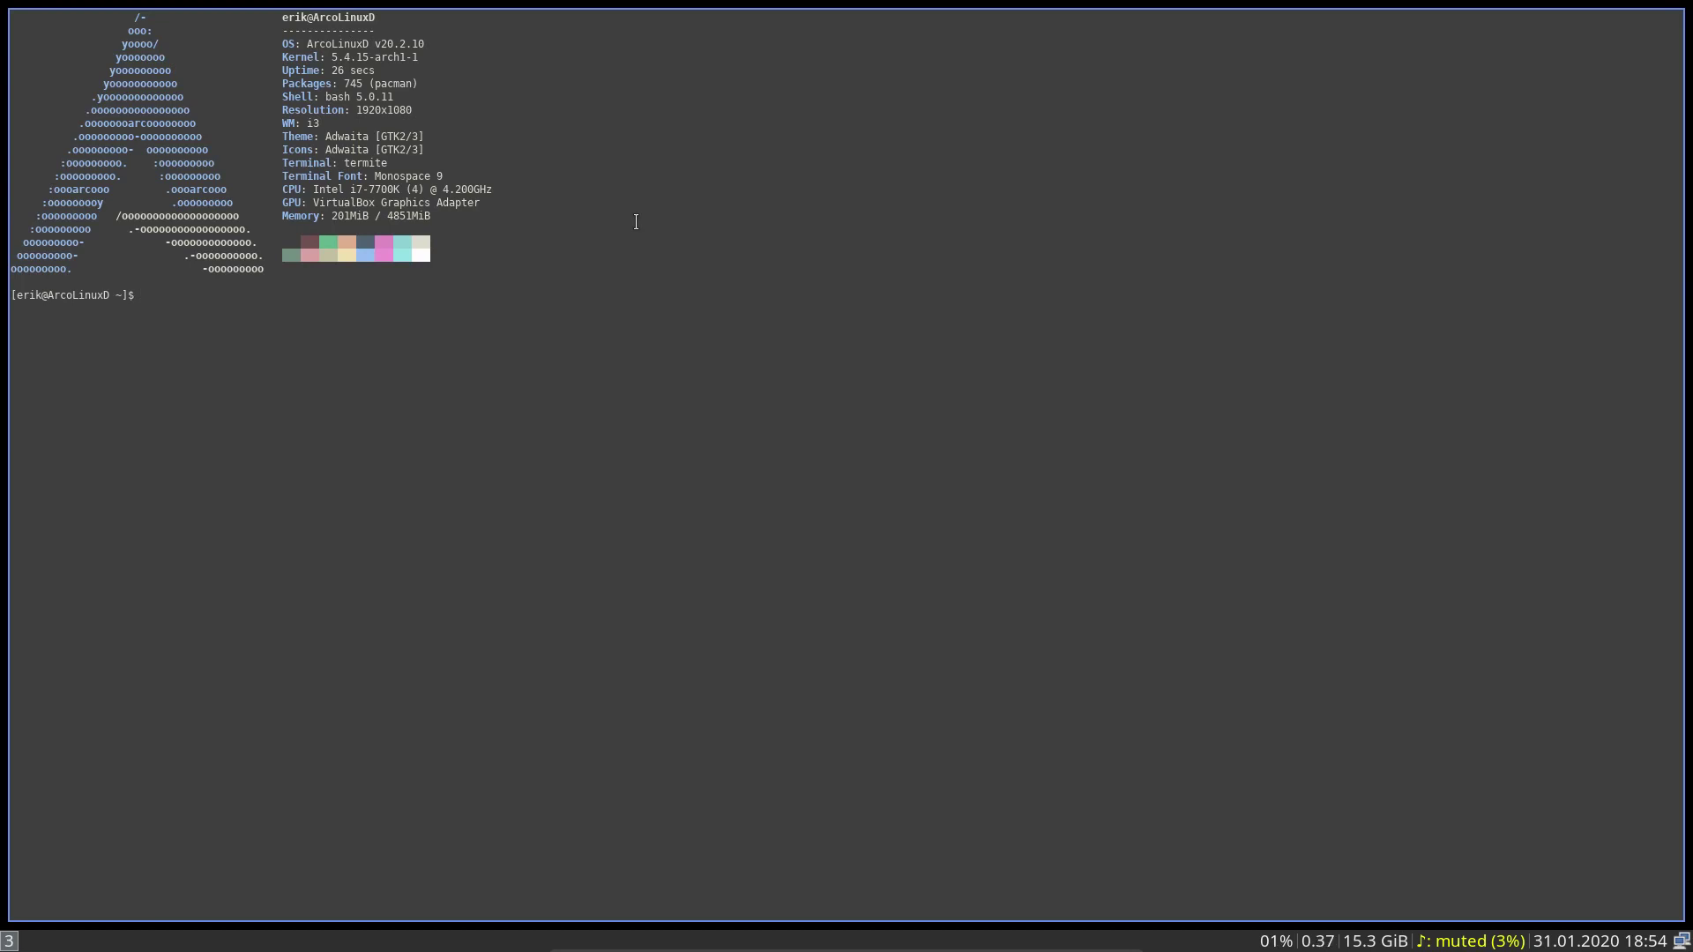
Install Thunar with sudo pacman -S thunar, entering the sudo password
text(sudo pacman -S thunar)
key(Return)
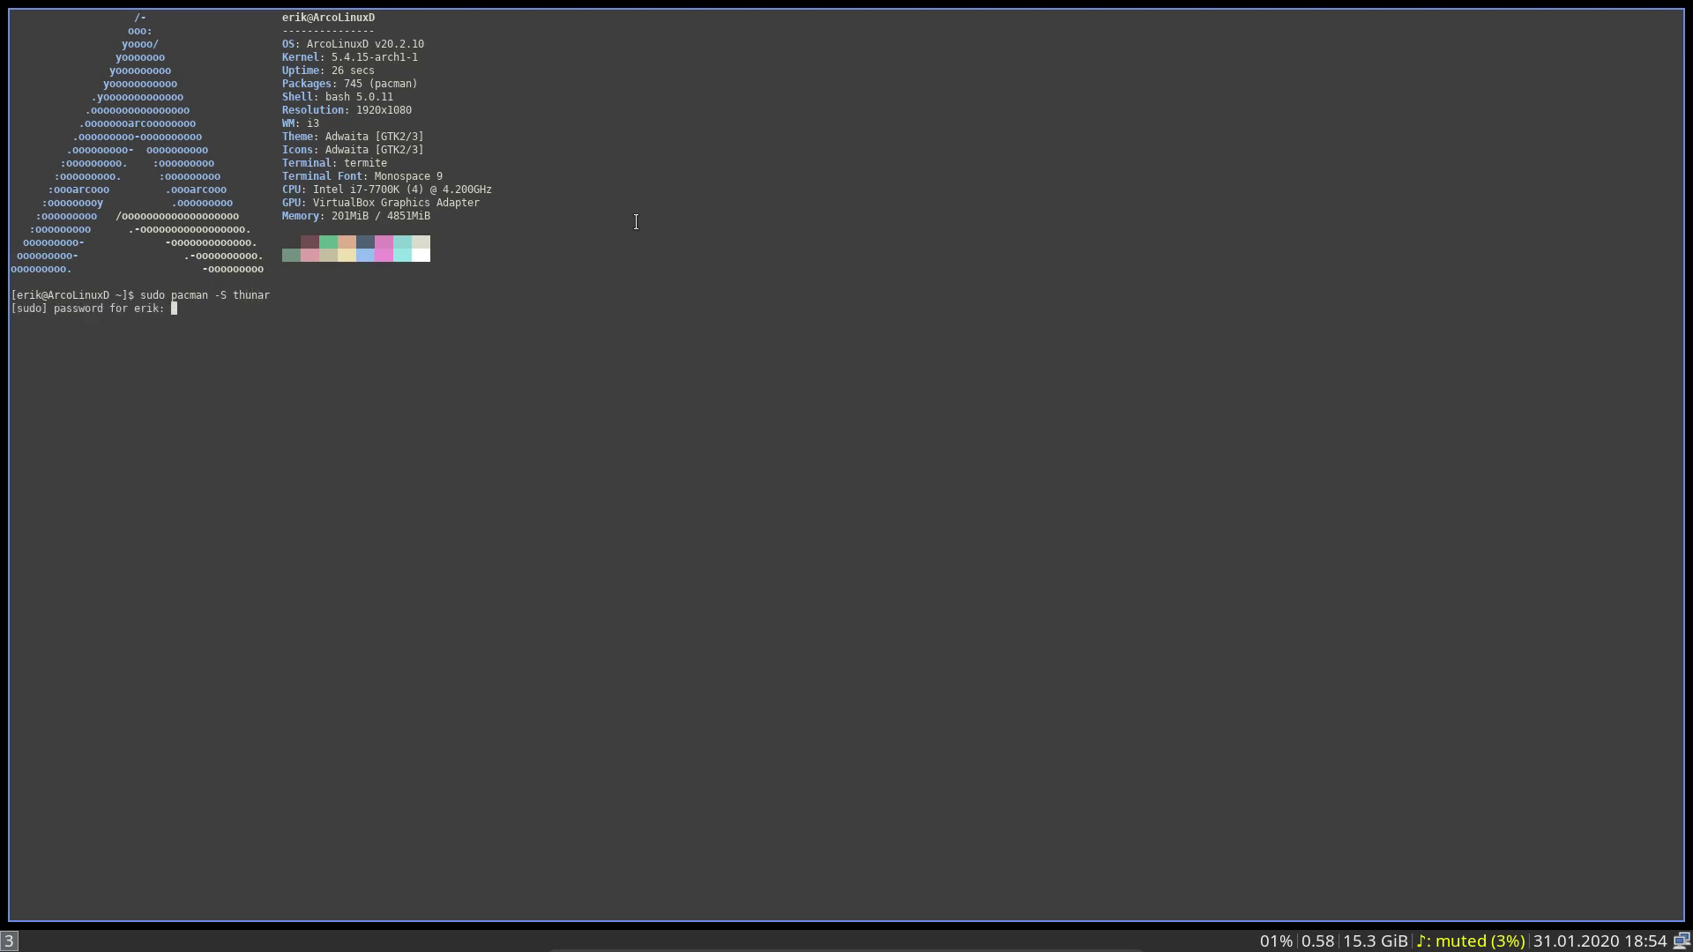
key(Return)
key(Return)
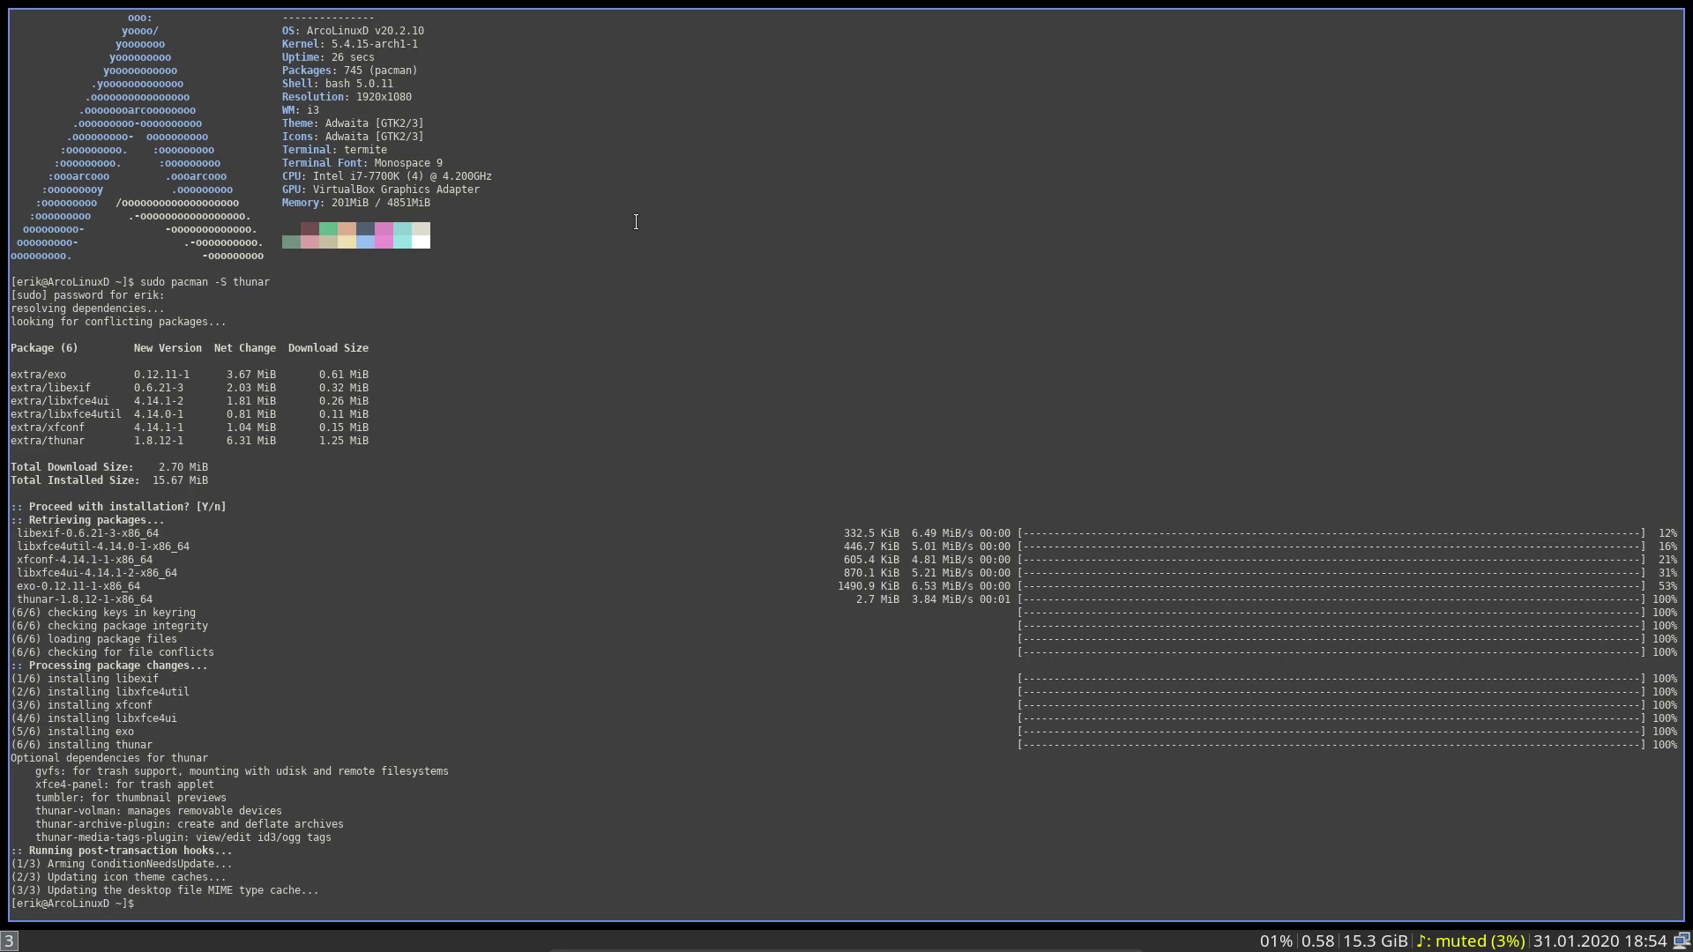
Launch Thunar on the home folder, selecting and then deselecting its nine items
key(super+shift+Return)
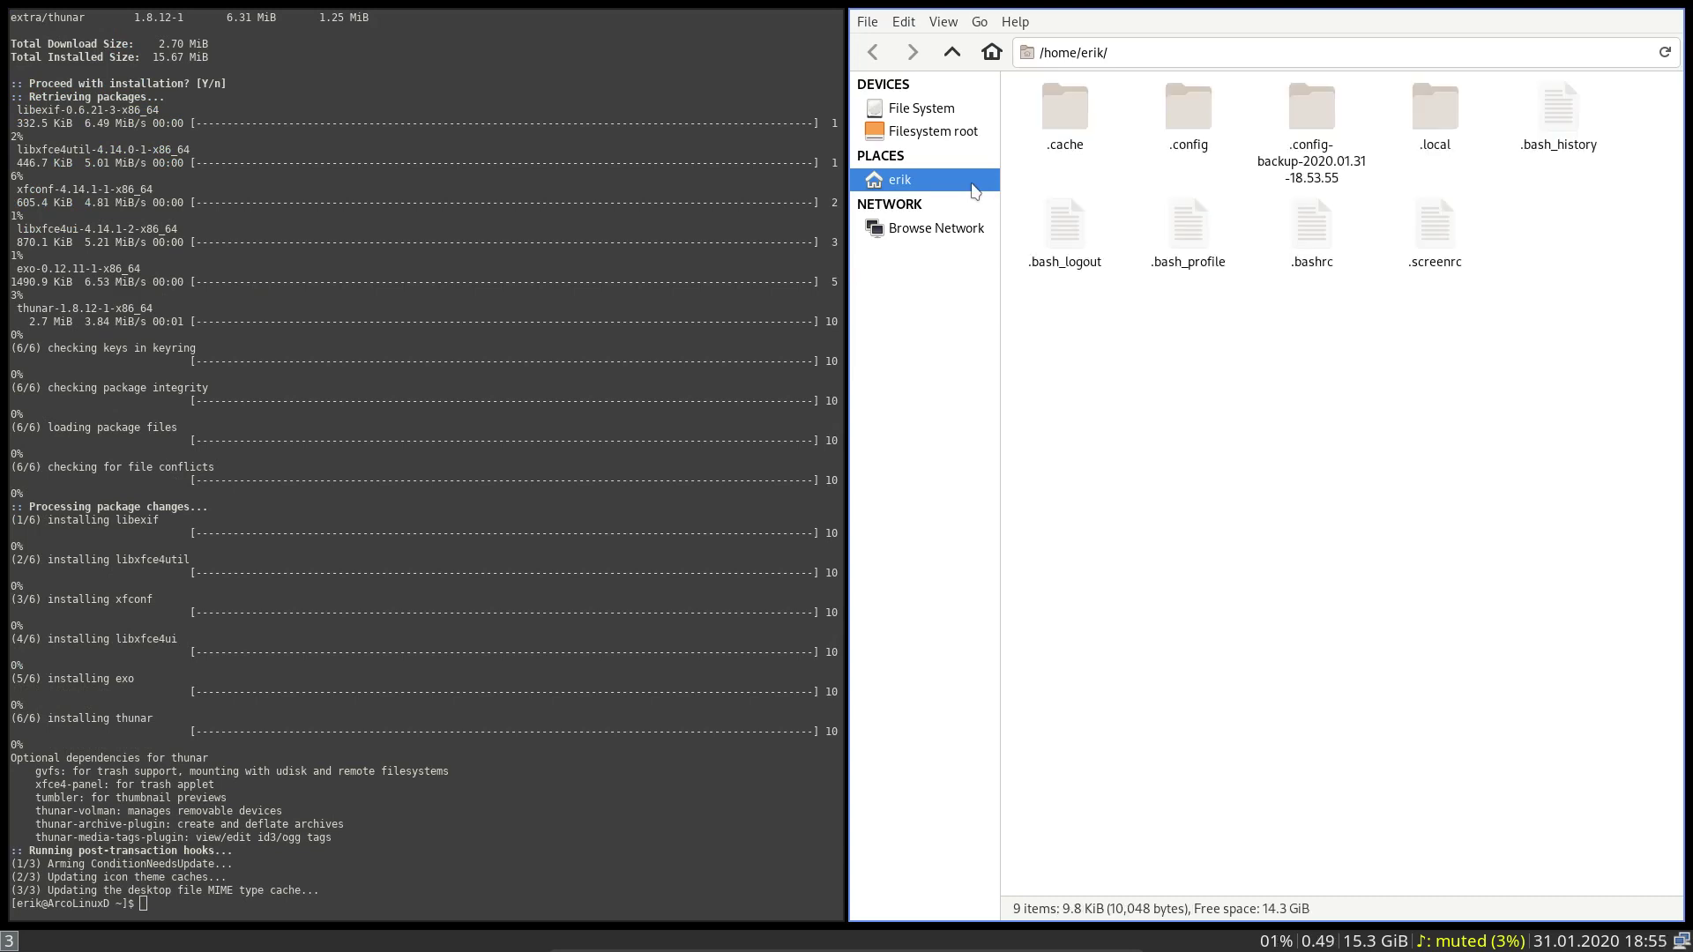
drag(1044, 322, 1615, 129)
click(1268, 407)
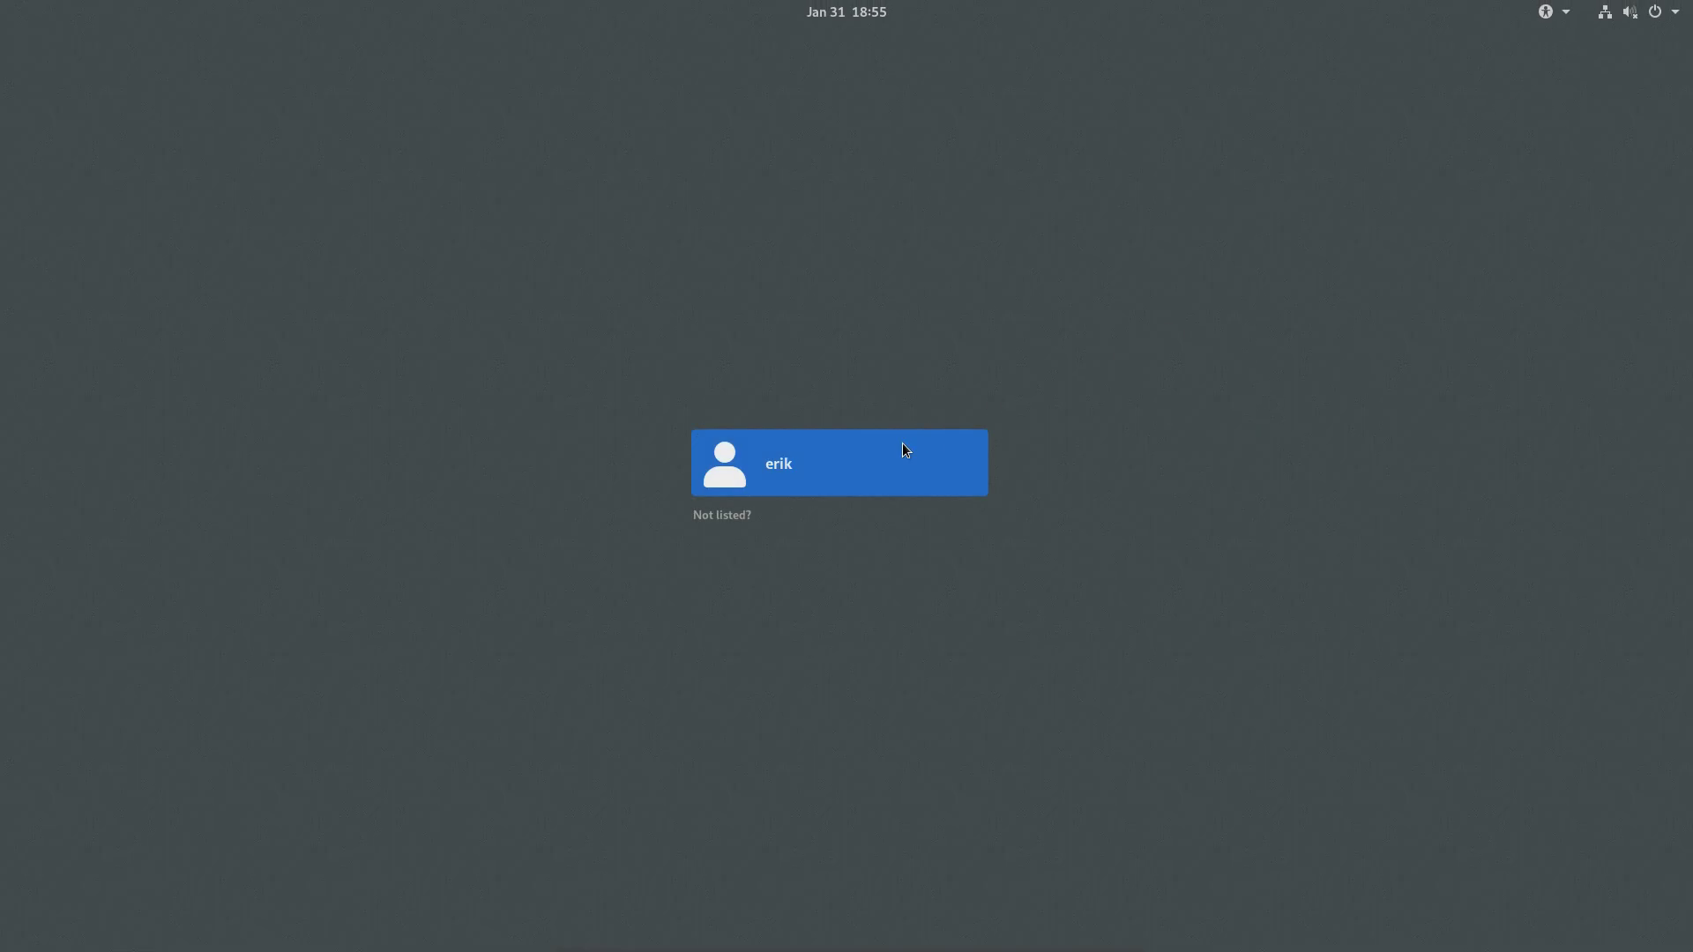
Sign in to a bspwm session and launch Thunar beside the terminal
click(876, 466)
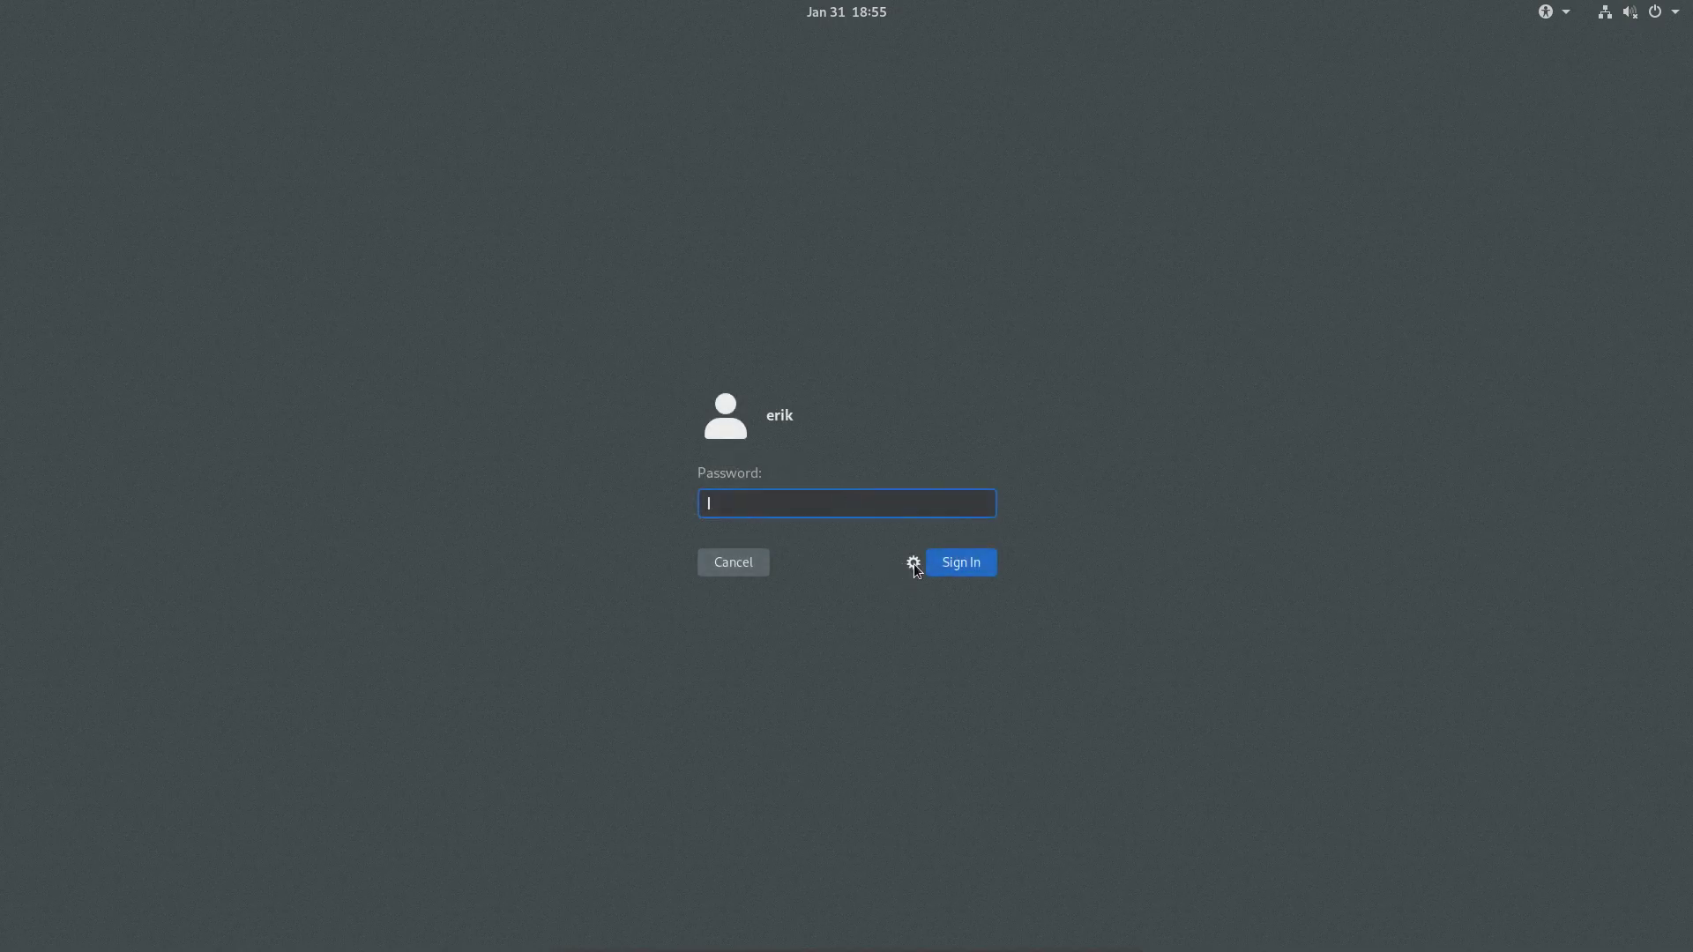
click(912, 563)
click(952, 611)
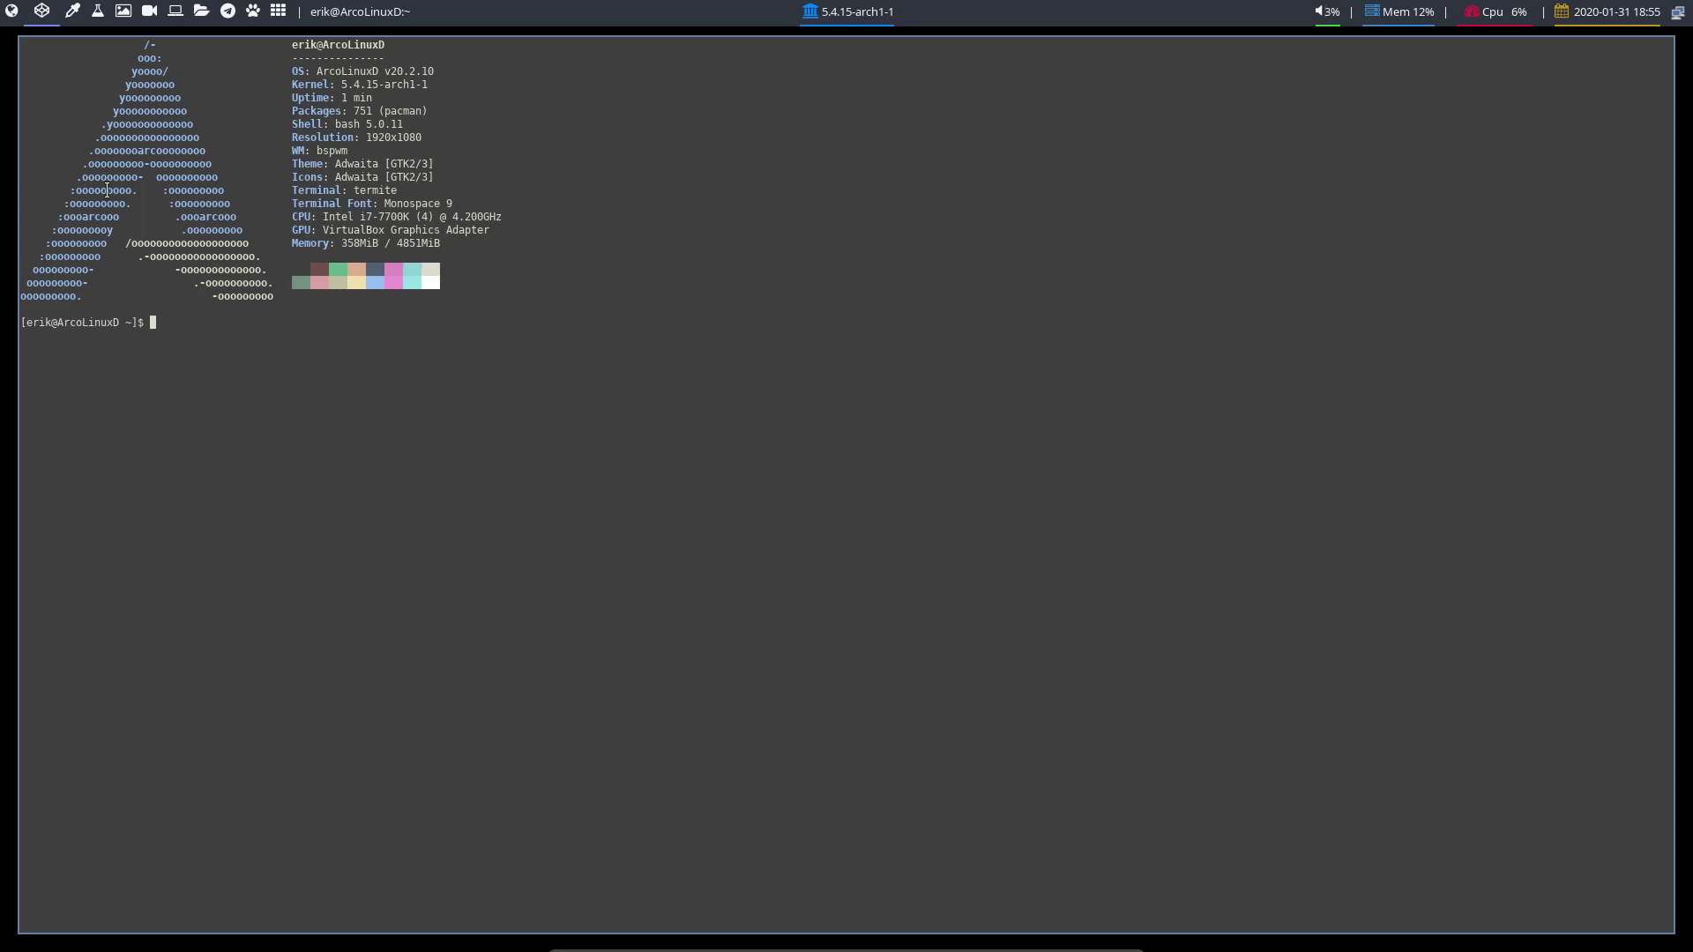
key(super+shift+Return)
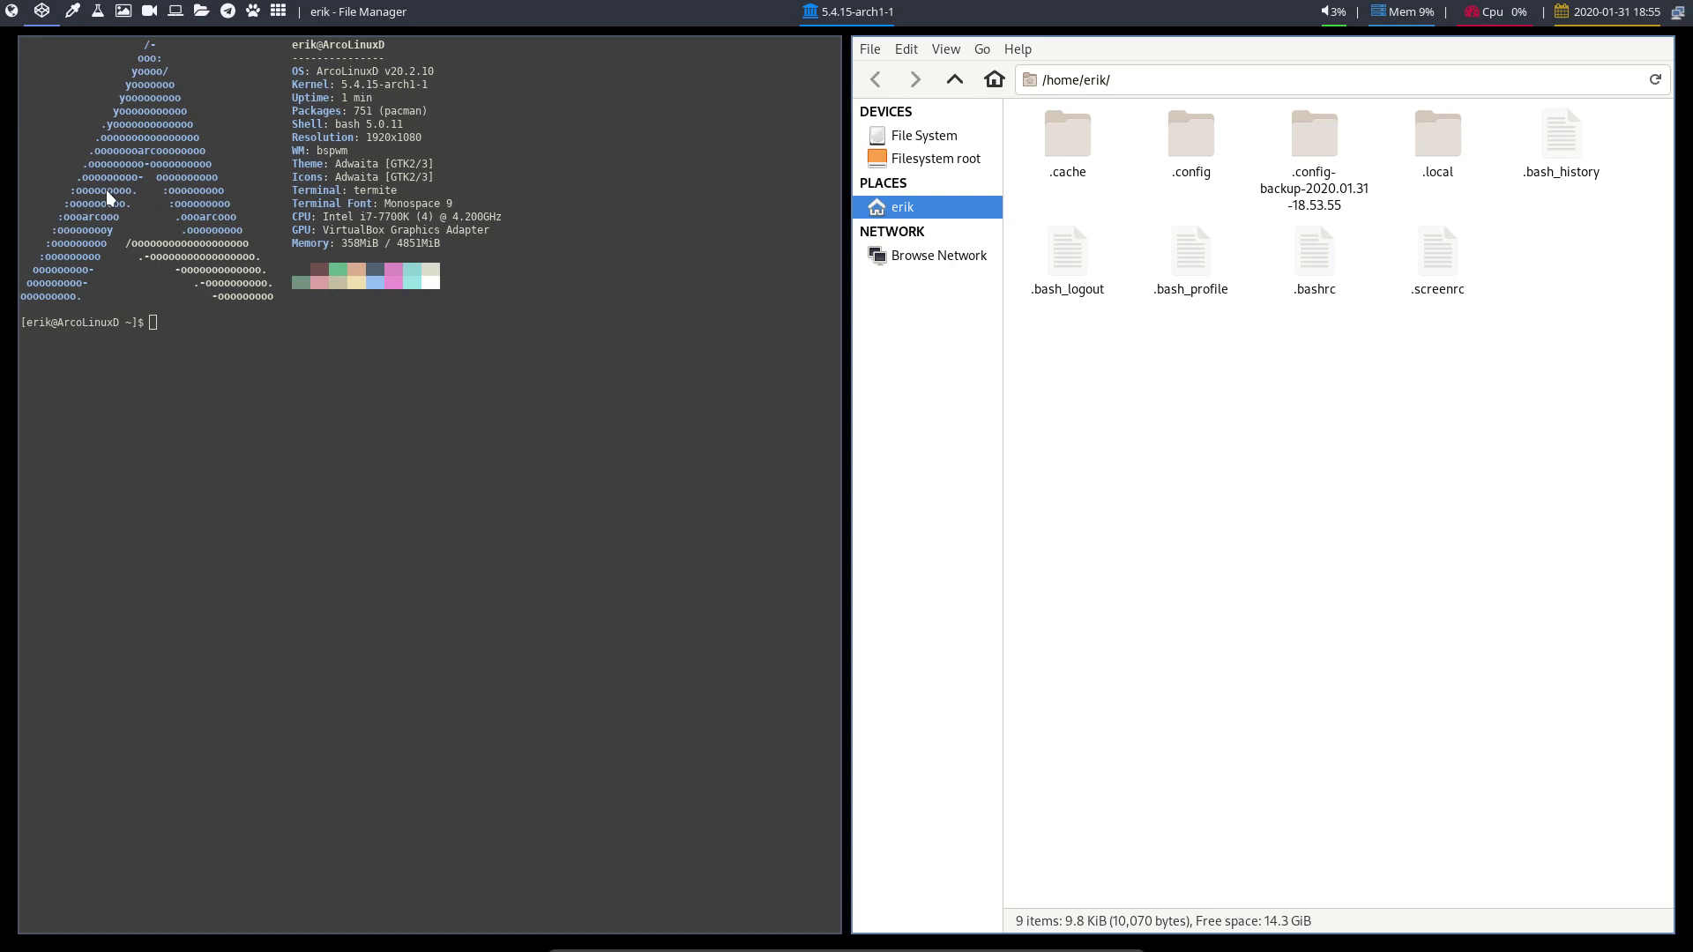
Install arcolinux-wallpapers-git with sudo pacman -S, then bring up the logout options
click(155, 256)
text(sudo )
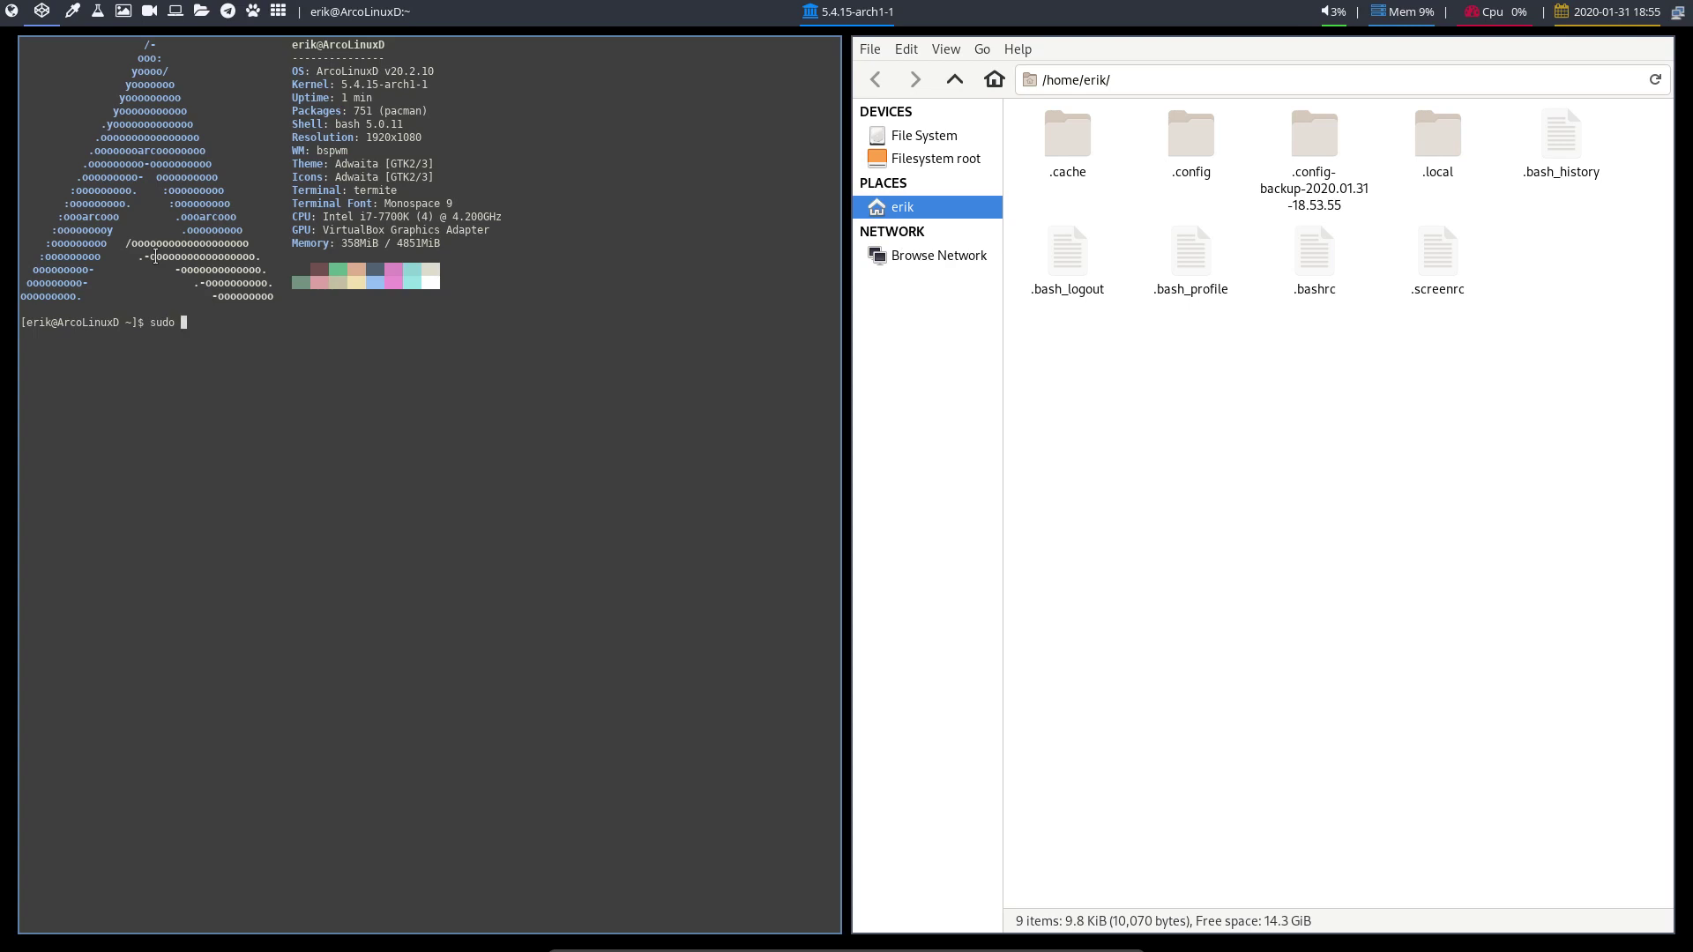
text(pacman -S arcol)
key(Tab)
key(Tab)
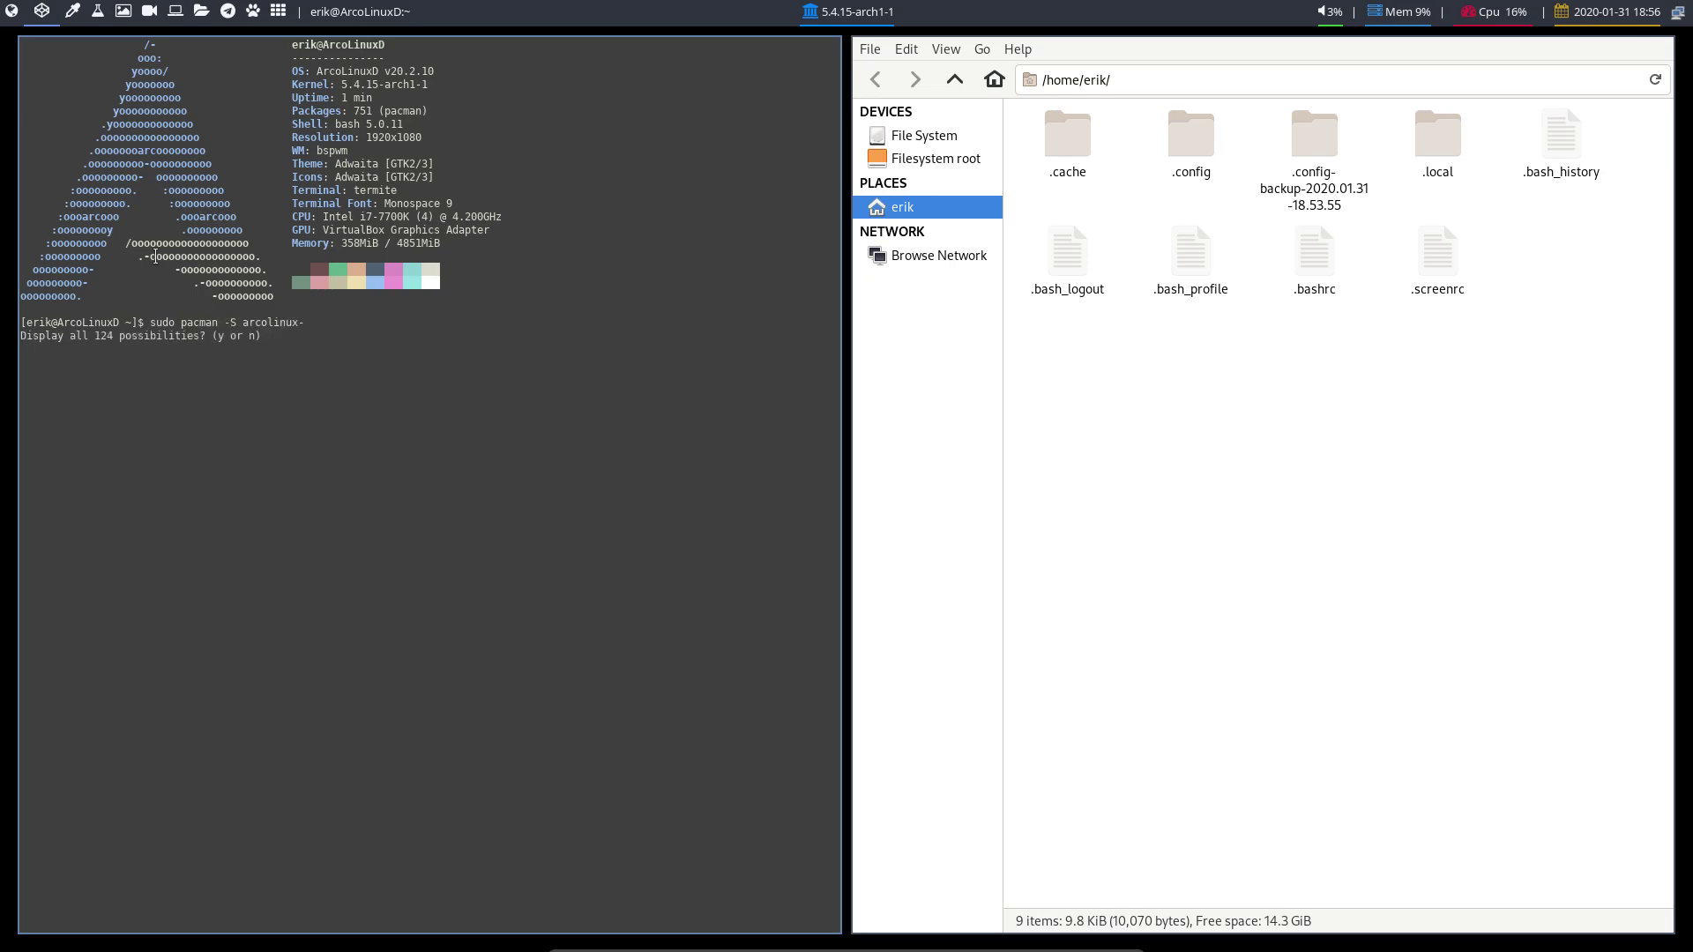
key(y)
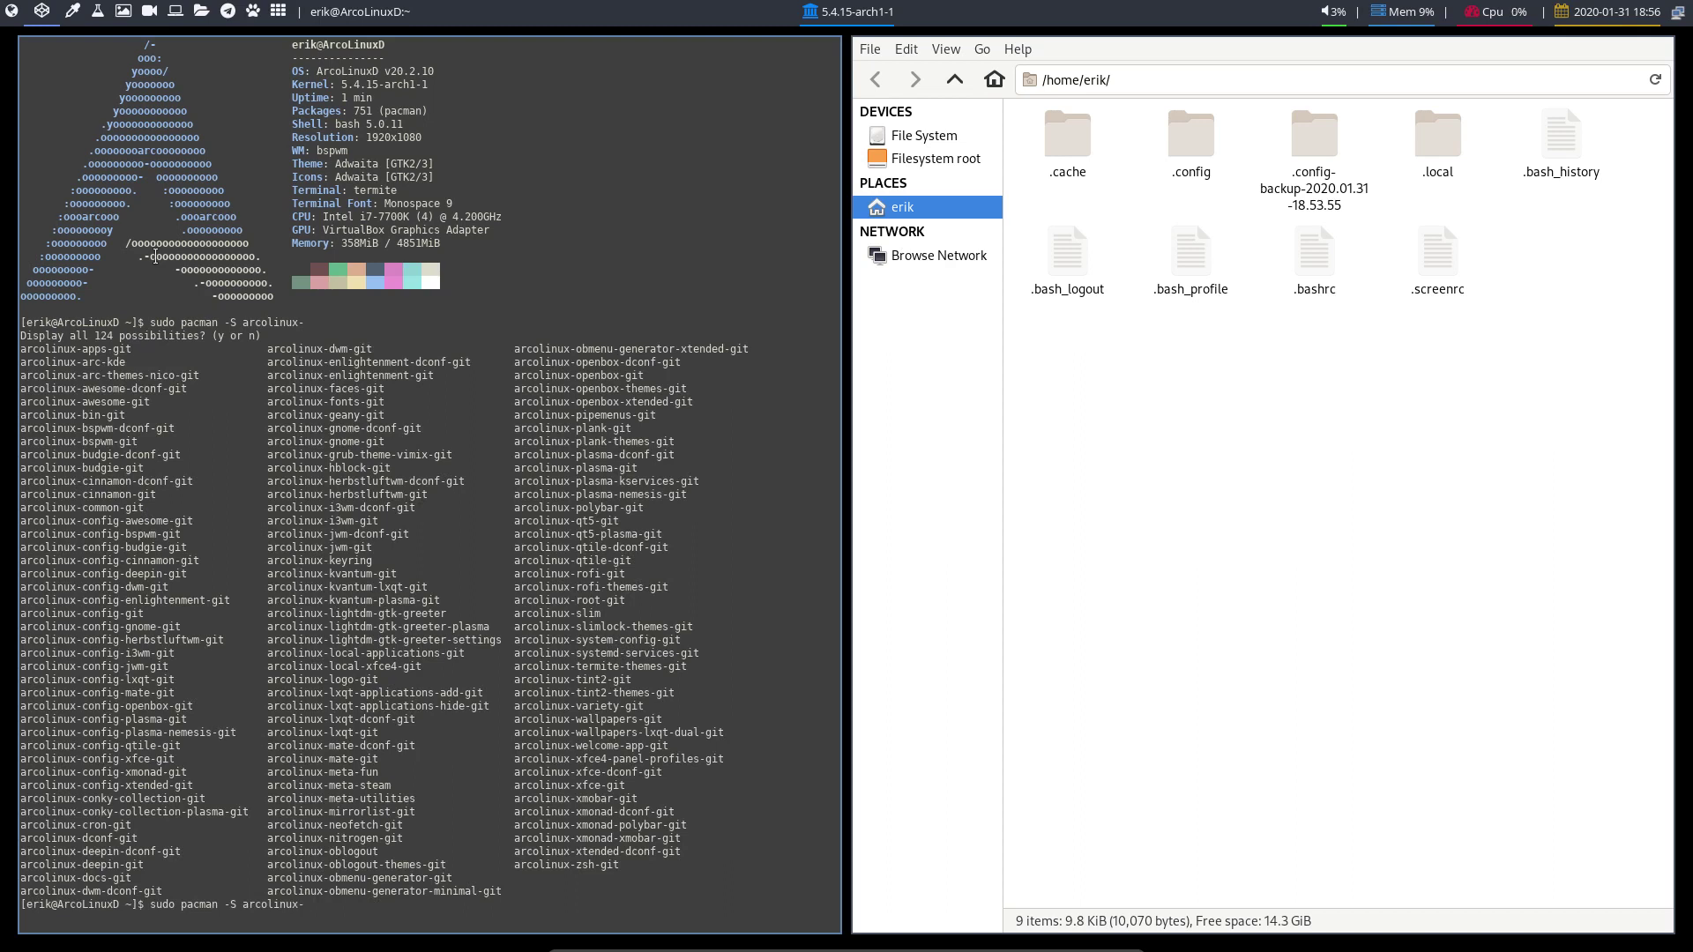
text(wal)
key(Tab)
text(git)
key(Return)
key(Return)
key(Return)
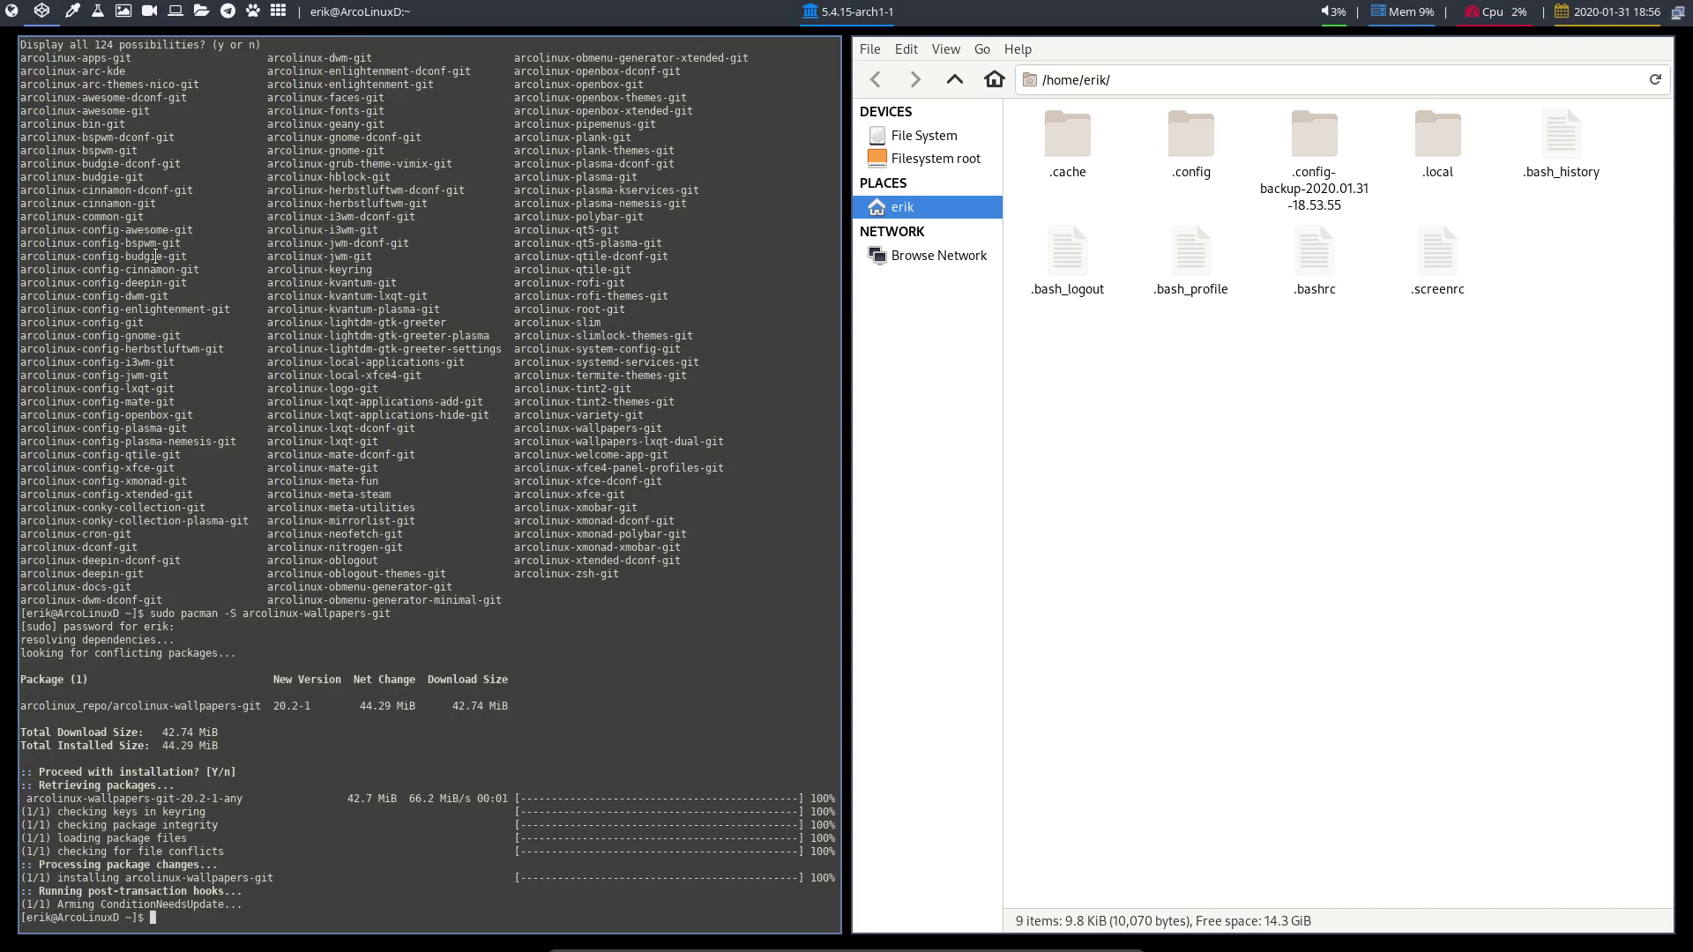
key(super+x)
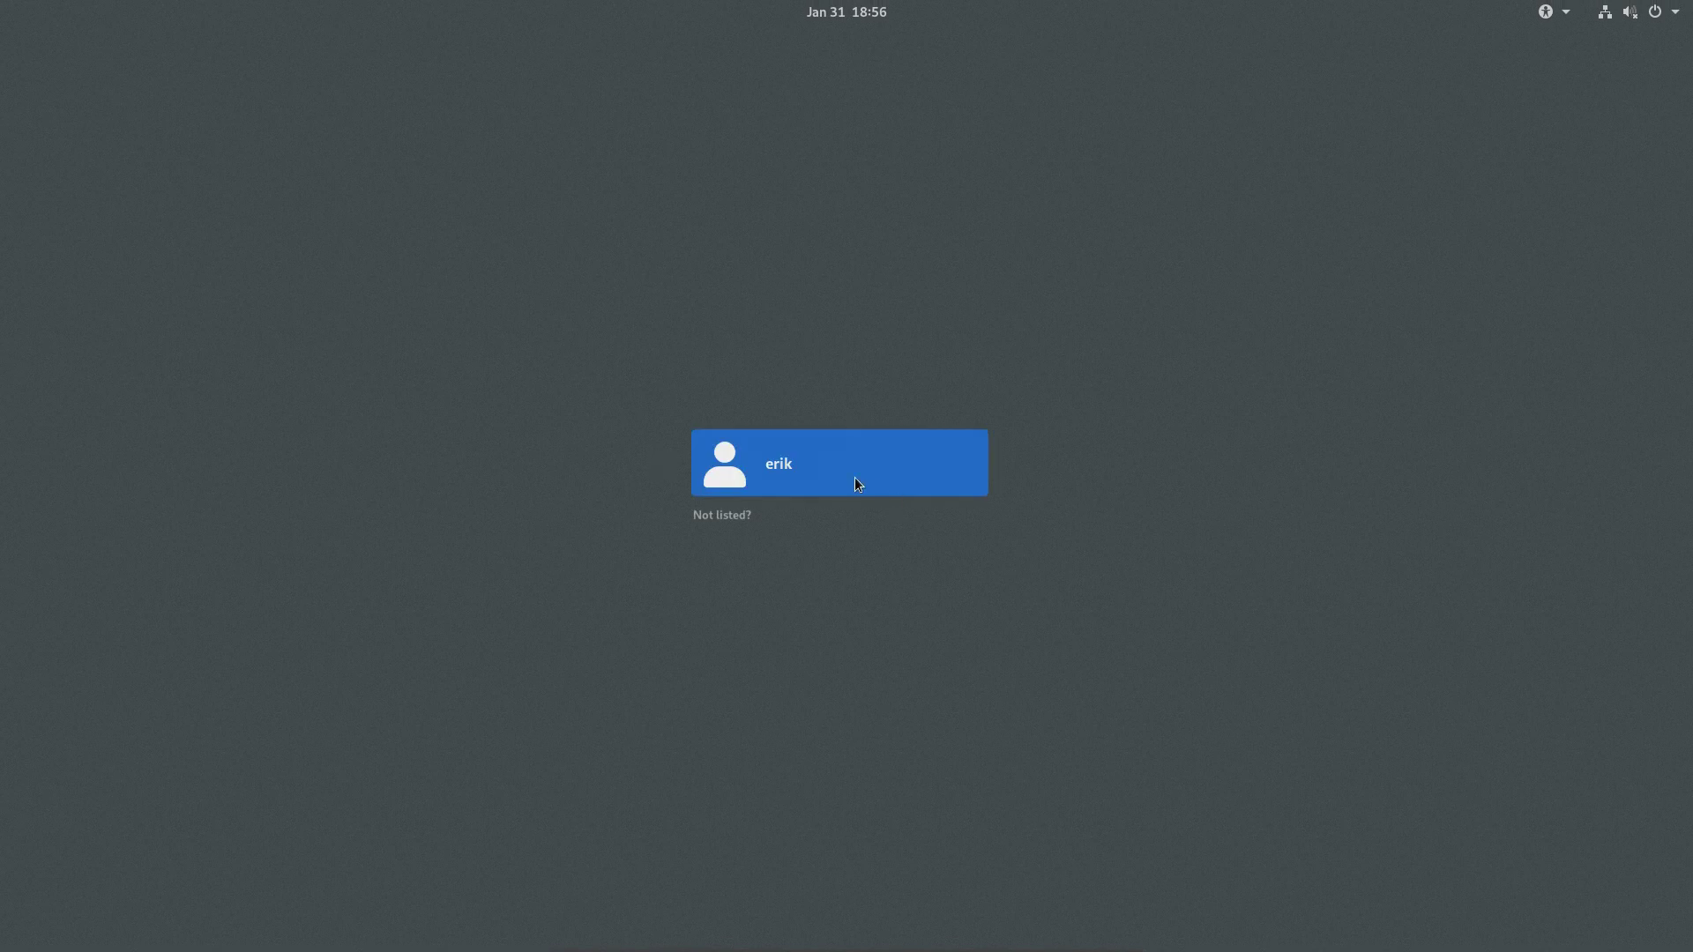
Select the user account at the GDM login screen and enter its password
click(857, 483)
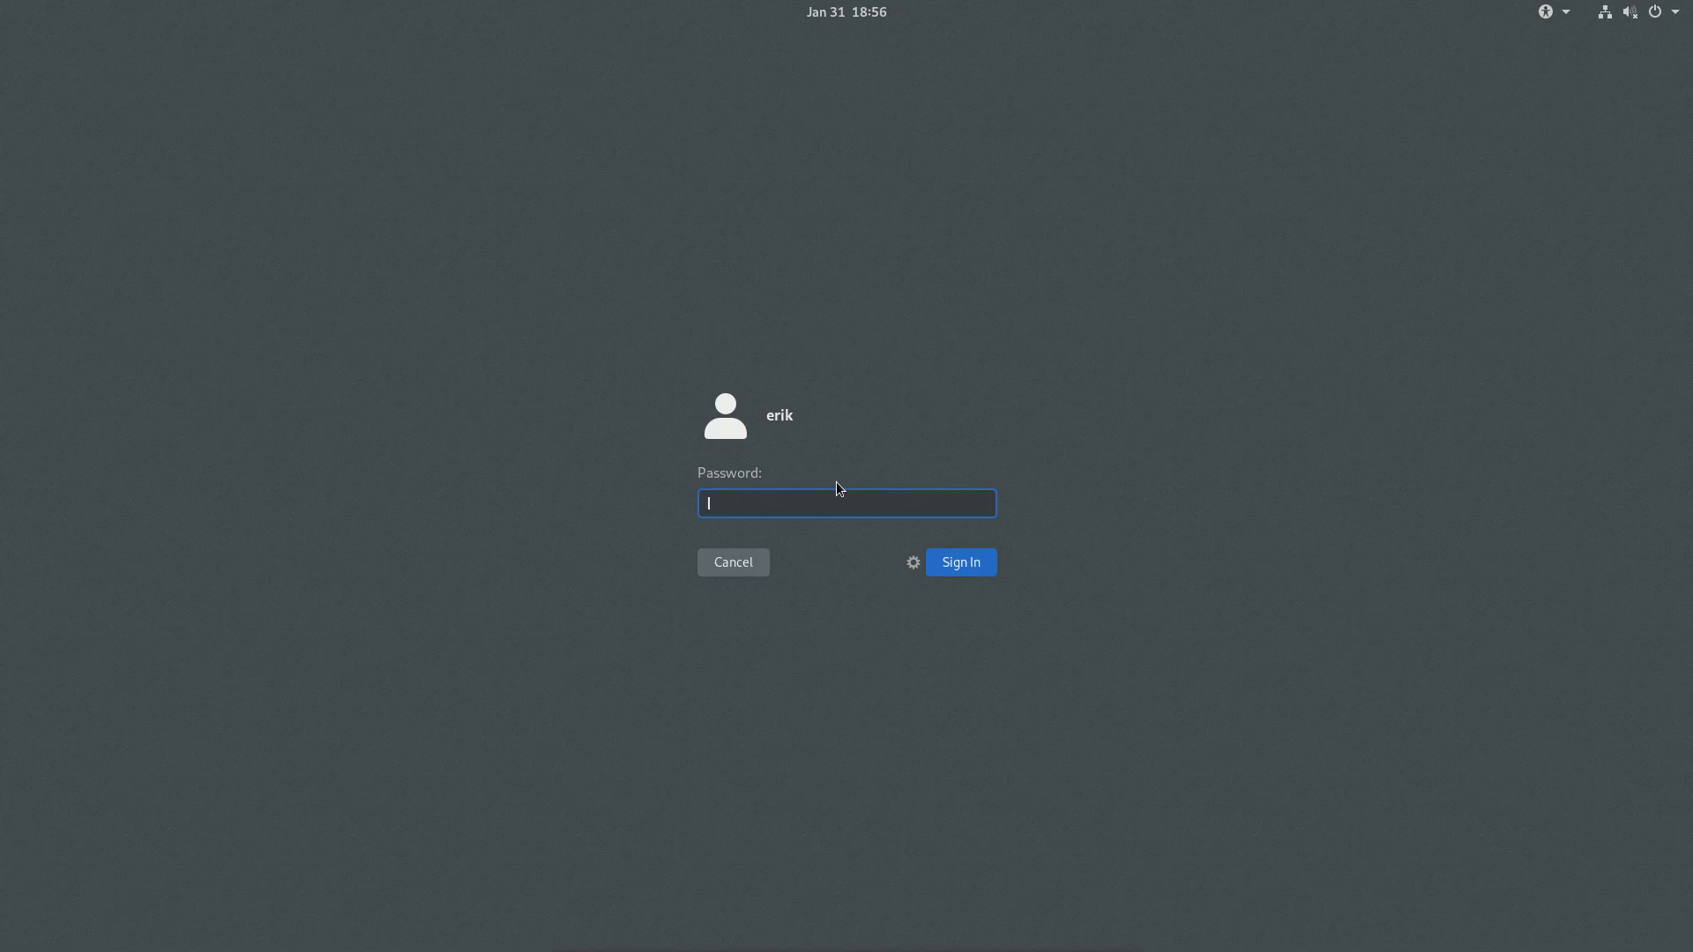
text(****)
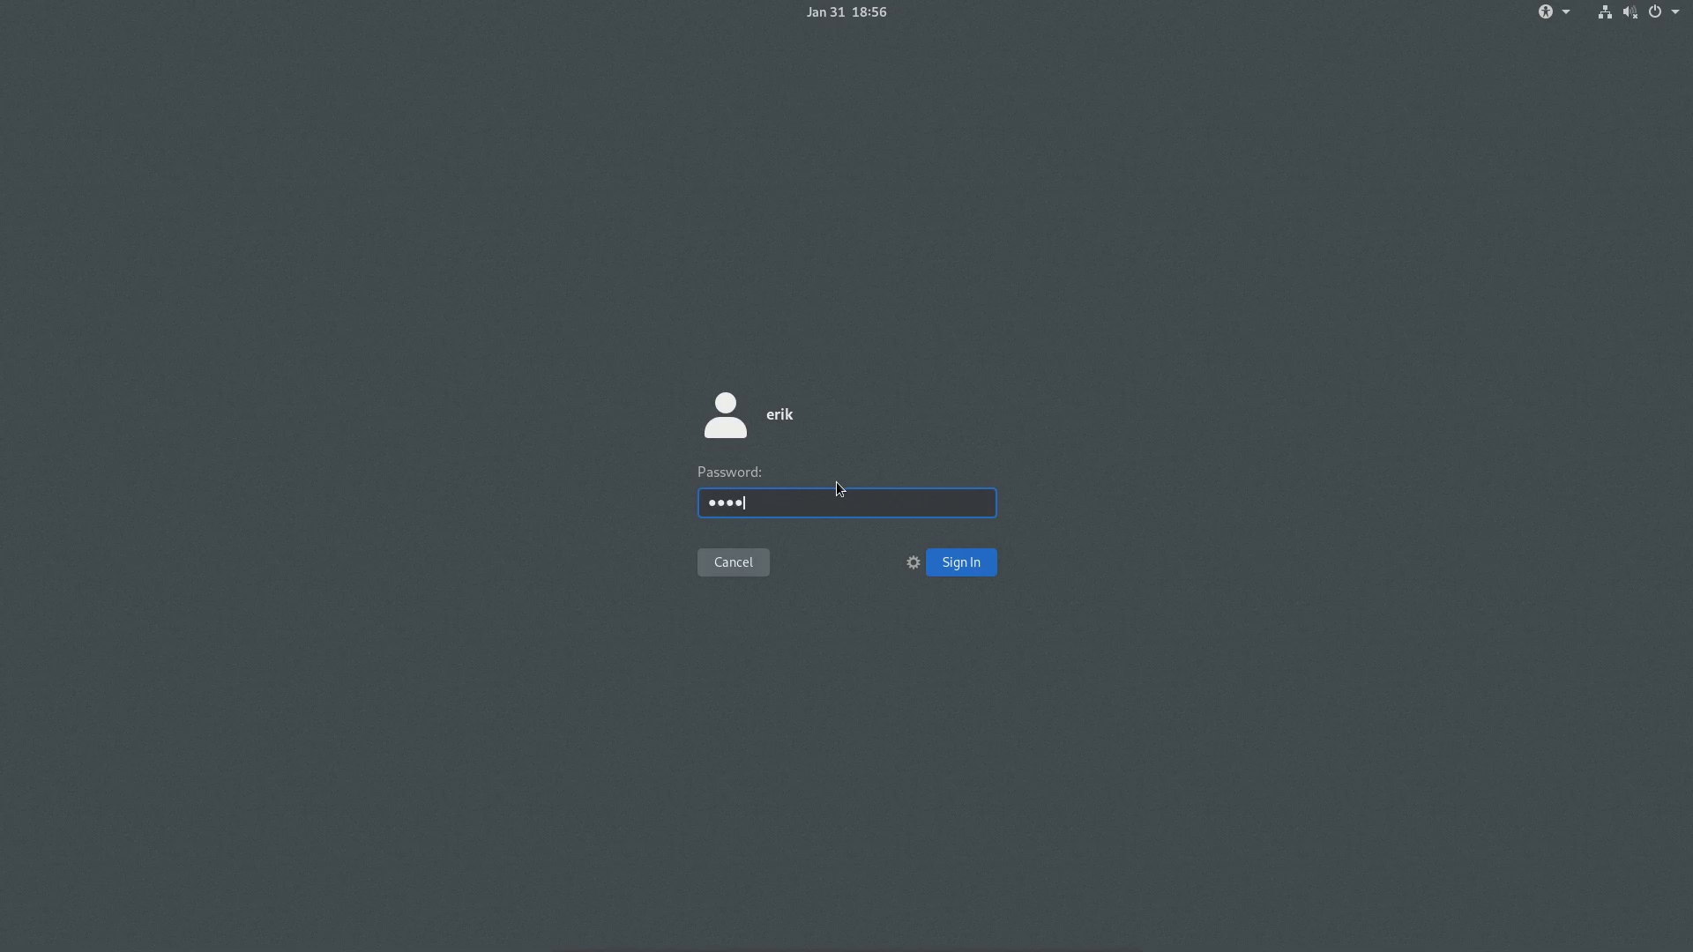